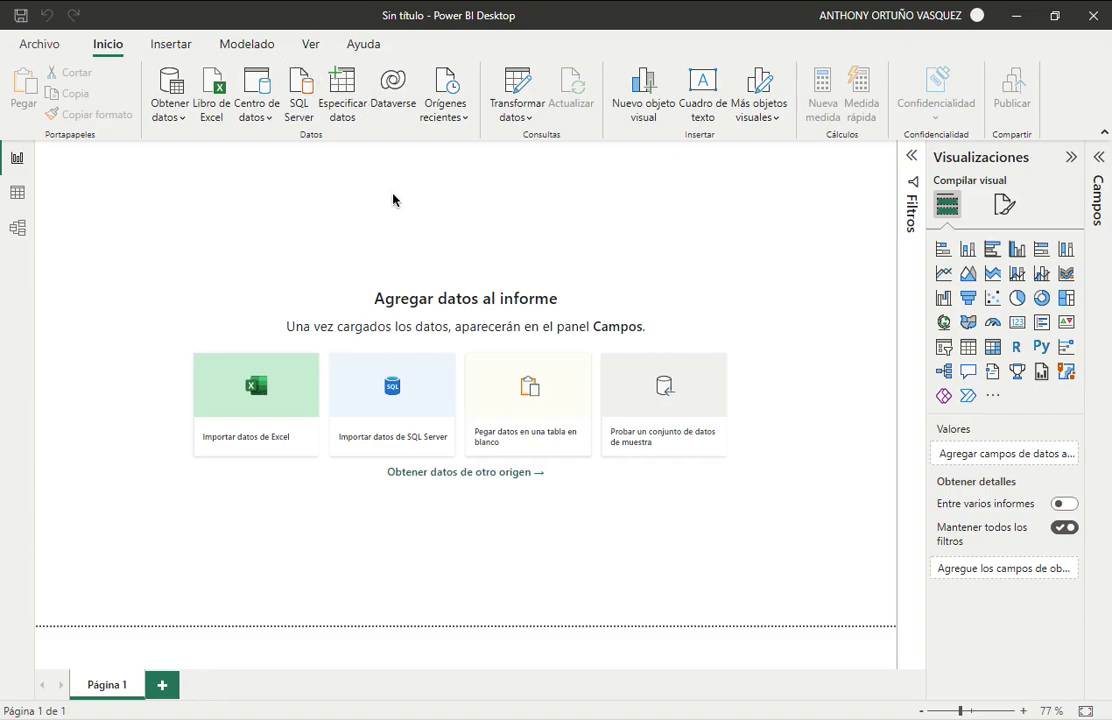
- Import the text/CSV file 50000 Sales Records from the datasets folder and open it in the Power Query editor for transformation
left_click(180, 120)
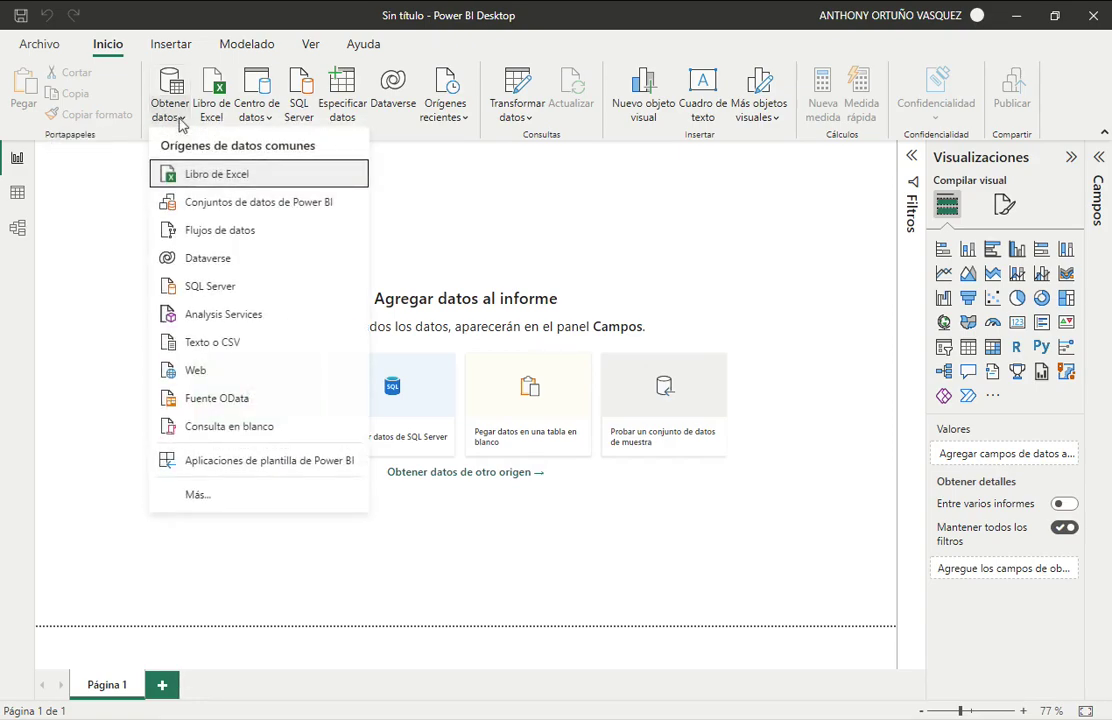
left_click(268, 346)
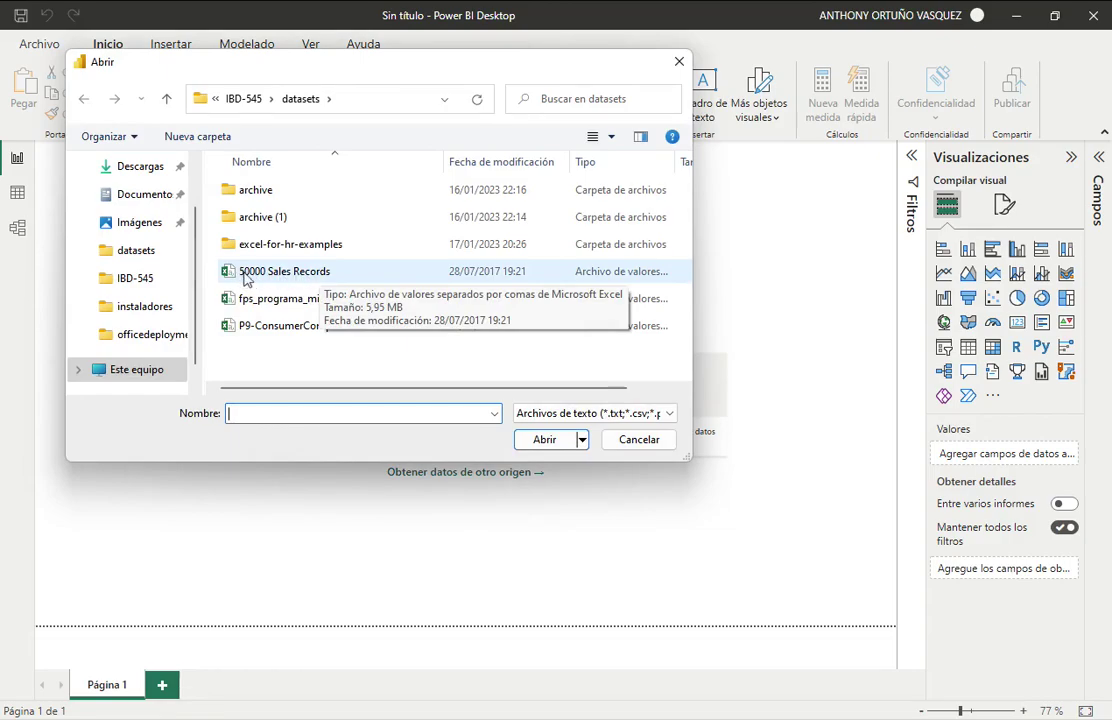
double_click(280, 274)
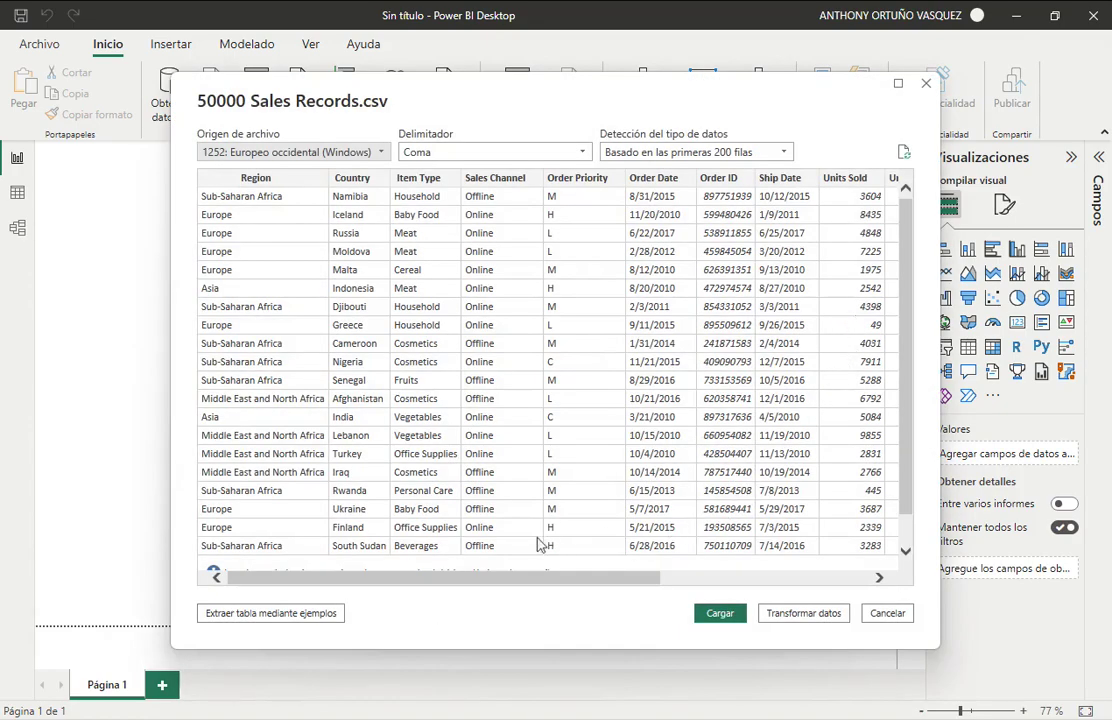
left_click_drag(362, 585, 604, 612)
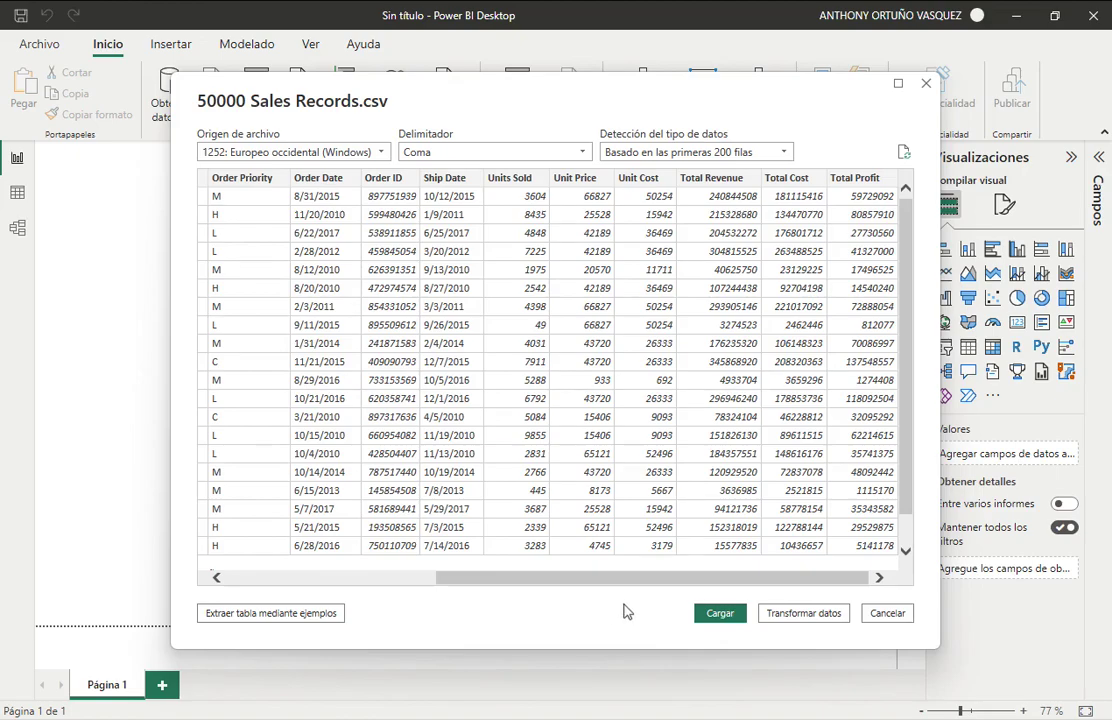
left_click(815, 618)
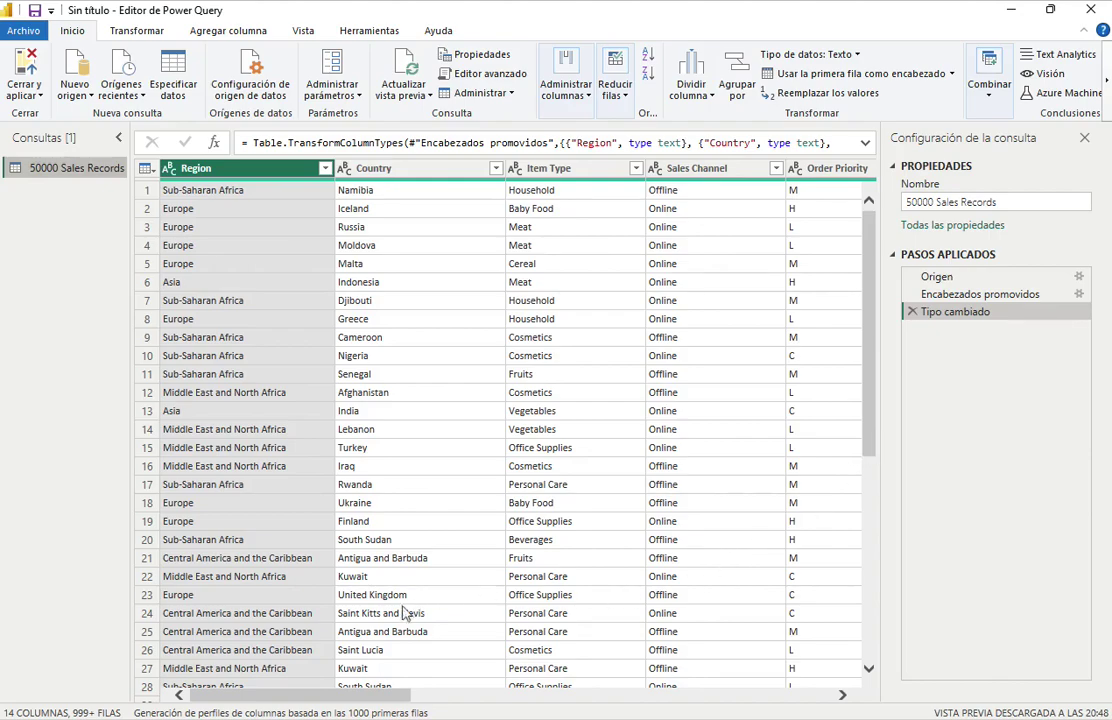
- Delete the automatic Tipo cambiado step from the 50000 Sales Records query, leaving the promoted headers step in place
left_click_drag(316, 700, 732, 695)
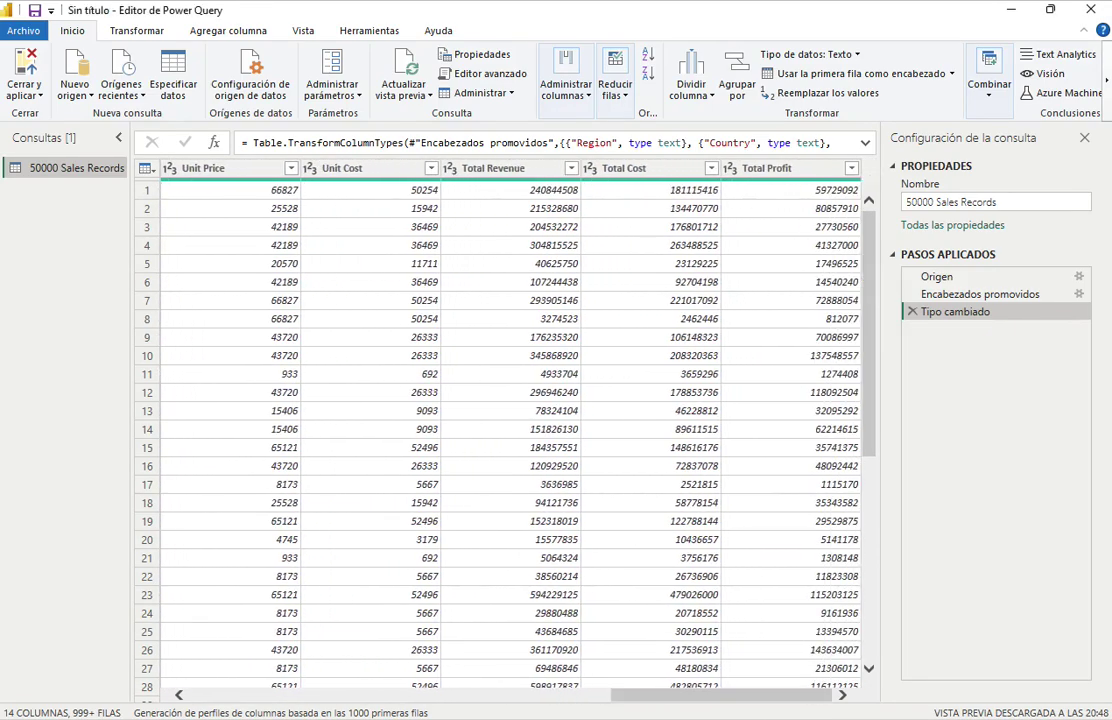
left_click(912, 312)
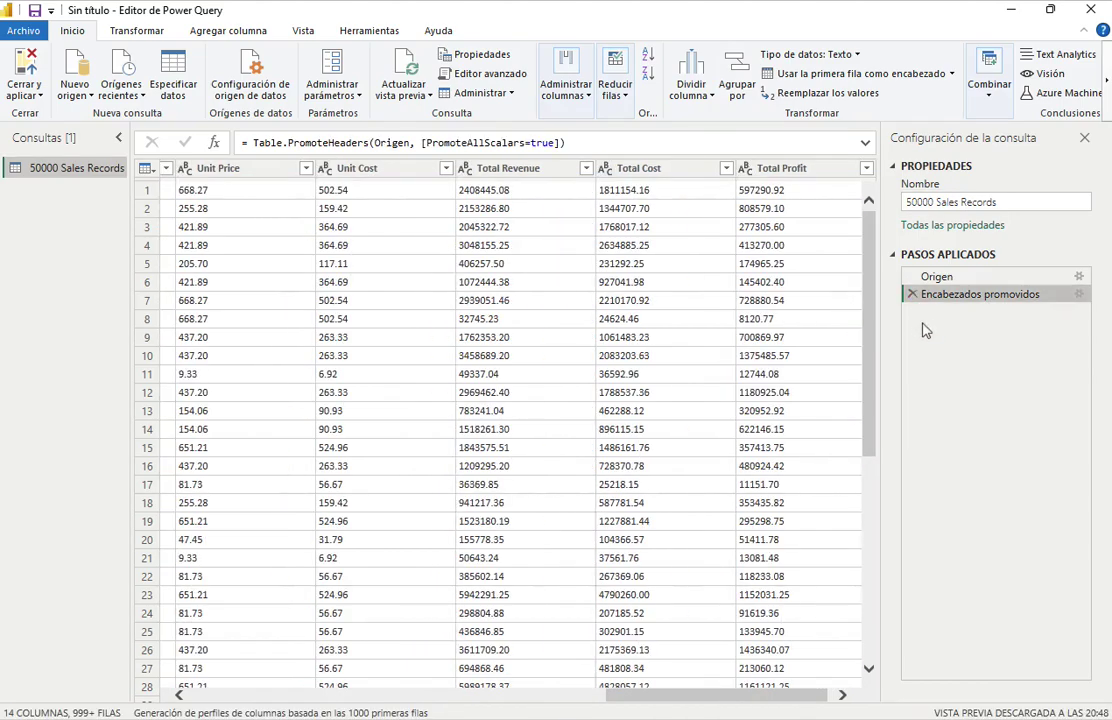
- Try changing the Order Date column's data type directly to Fecha, and delete the applied type-change step
left_click_drag(726, 700, 516, 700)
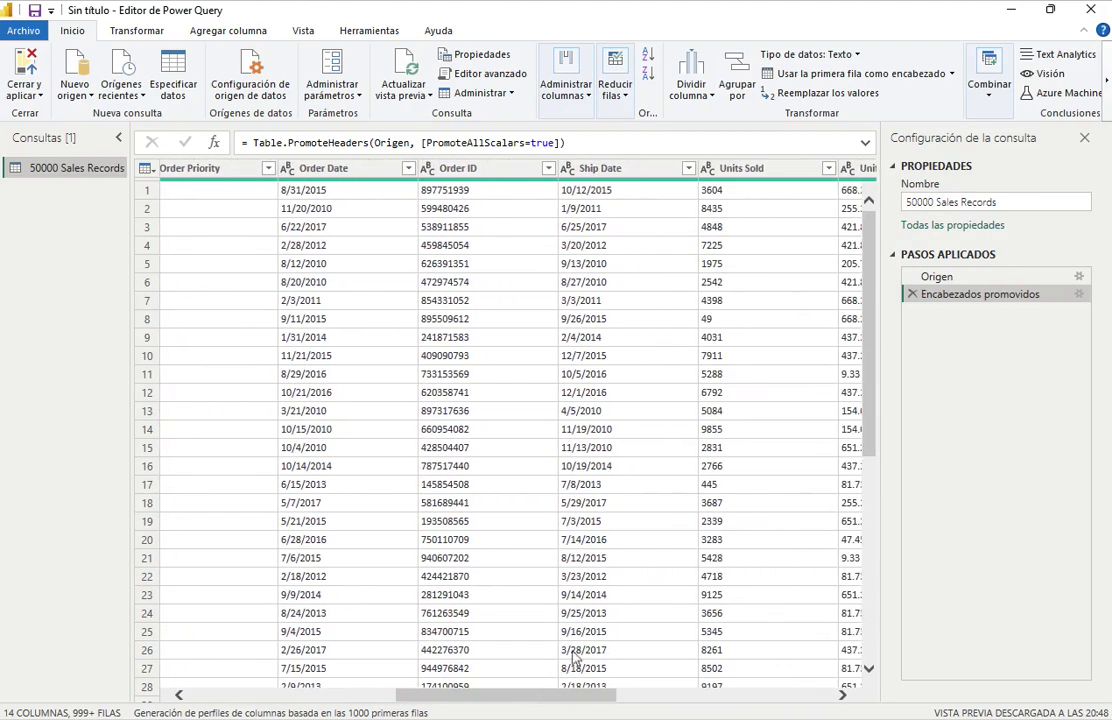
left_click(384, 174)
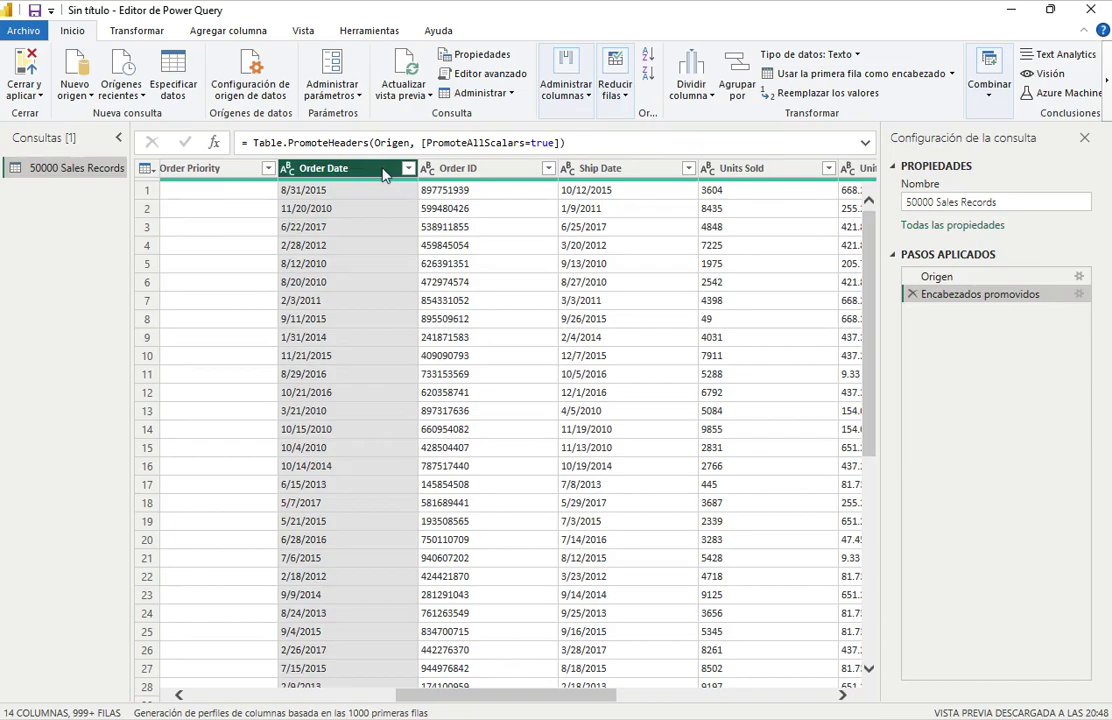
right_click(384, 174)
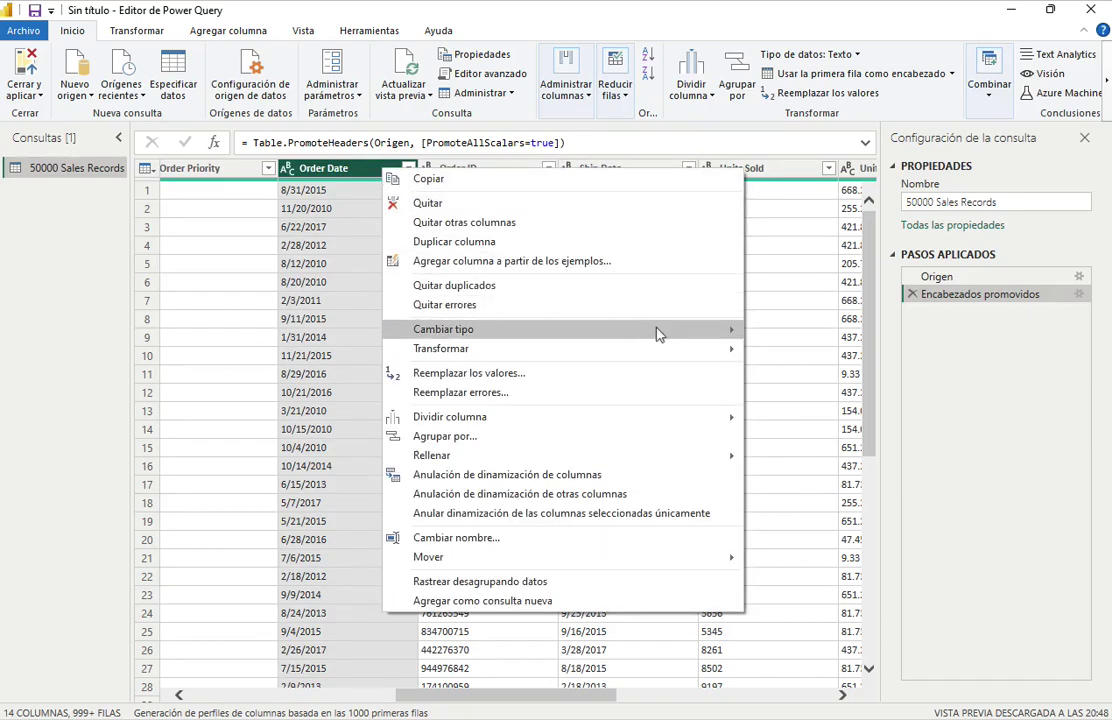
mouse_move(659, 336)
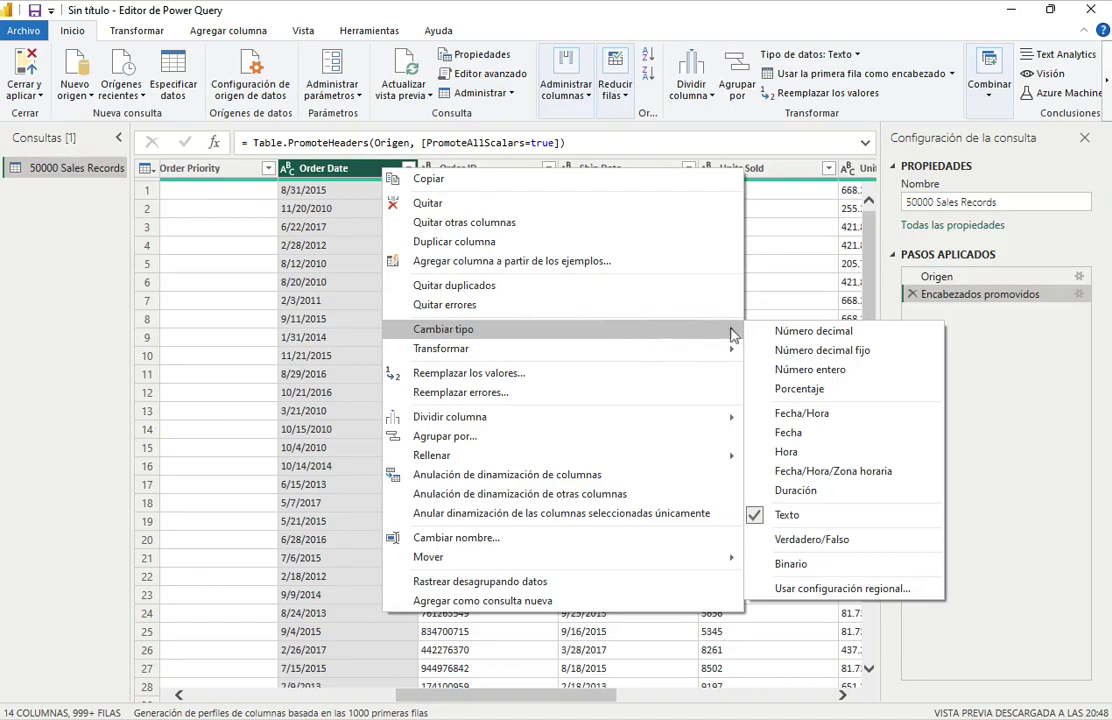
left_click(852, 436)
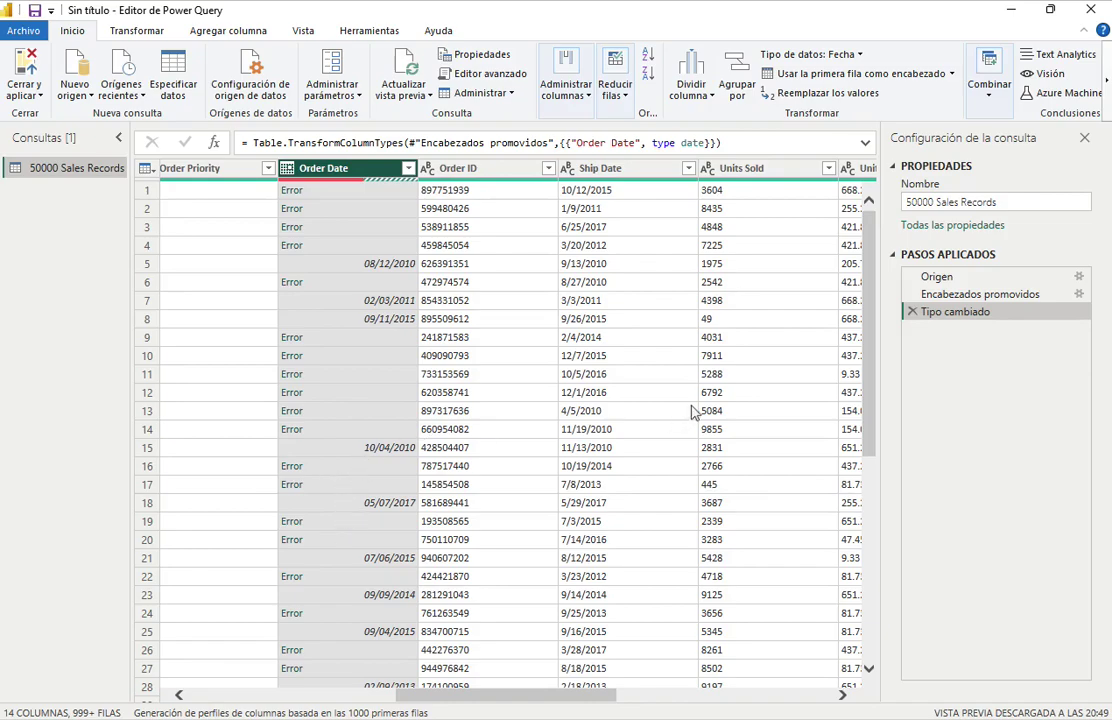
left_click(913, 312)
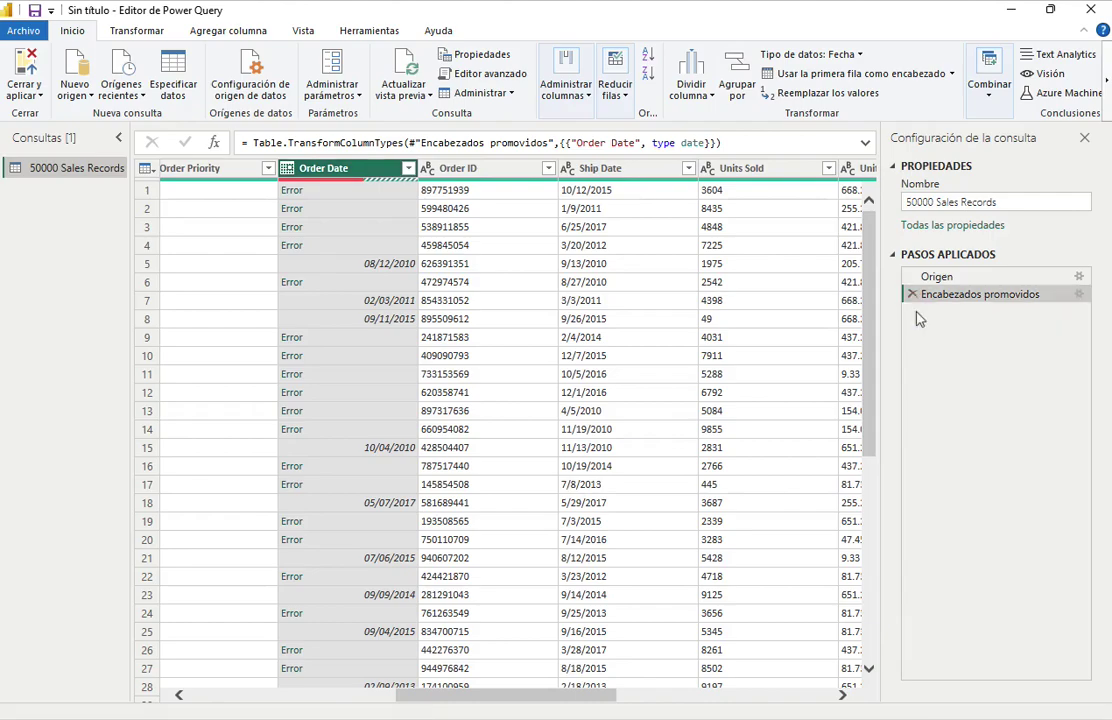
- Change the Order Date column's type using regional settings, with data type Fecha and locale Inglés (Estados Unidos)
right_click(368, 177)
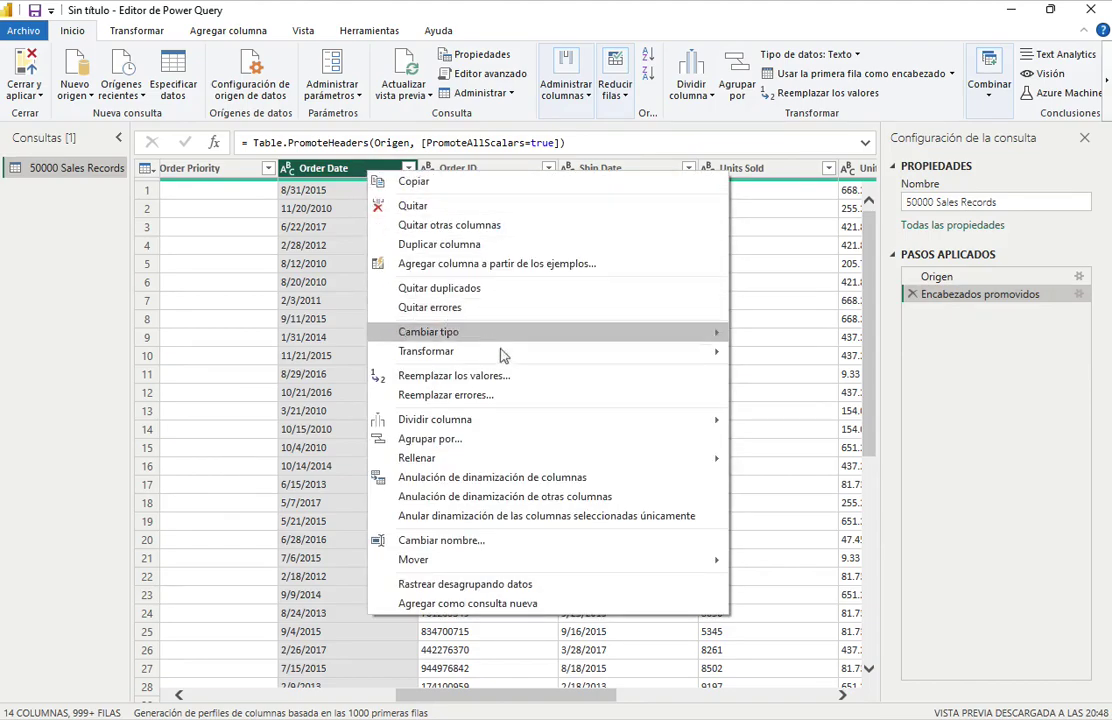
mouse_move(700, 333)
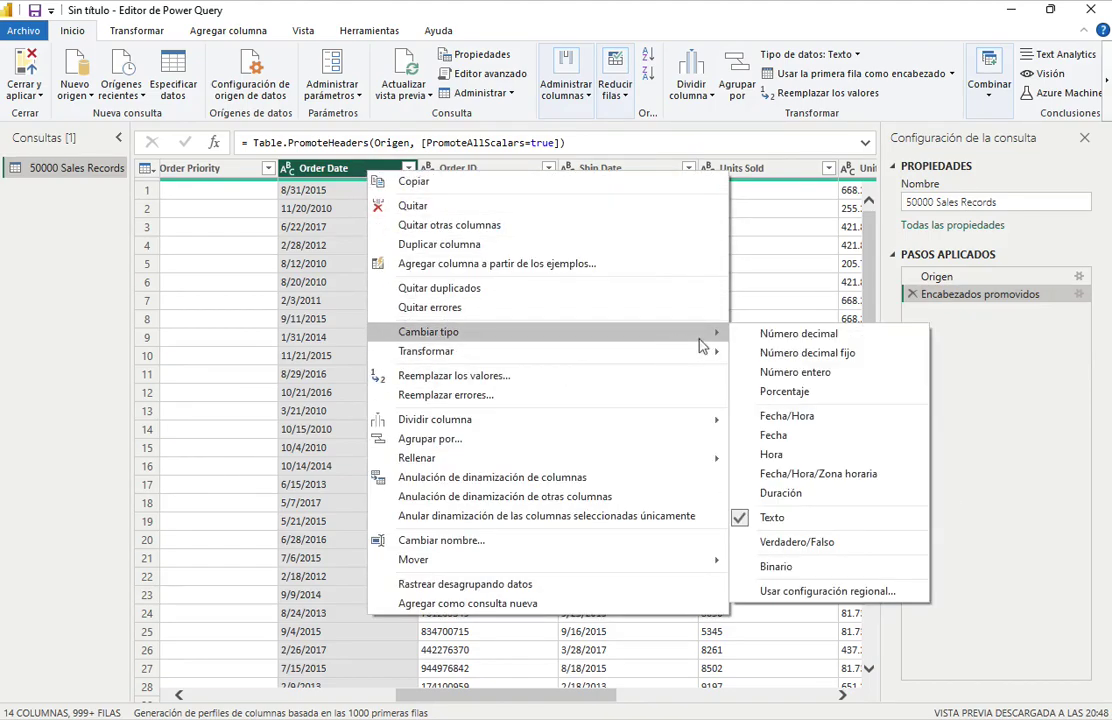
left_click(843, 593)
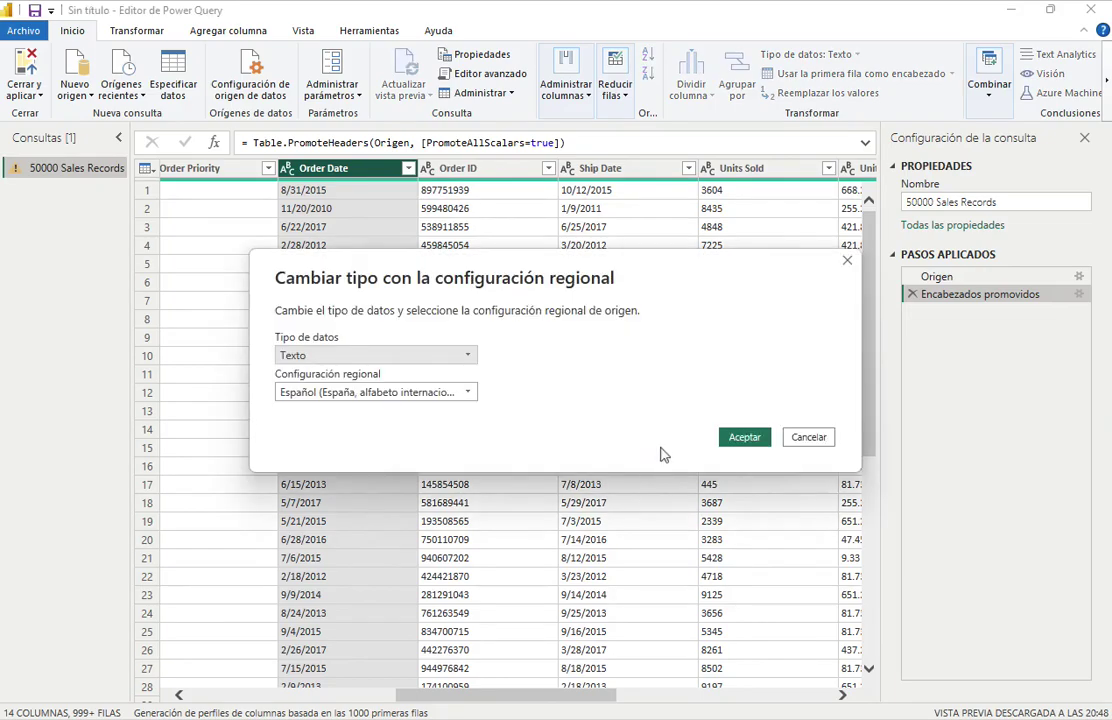
left_click(465, 358)
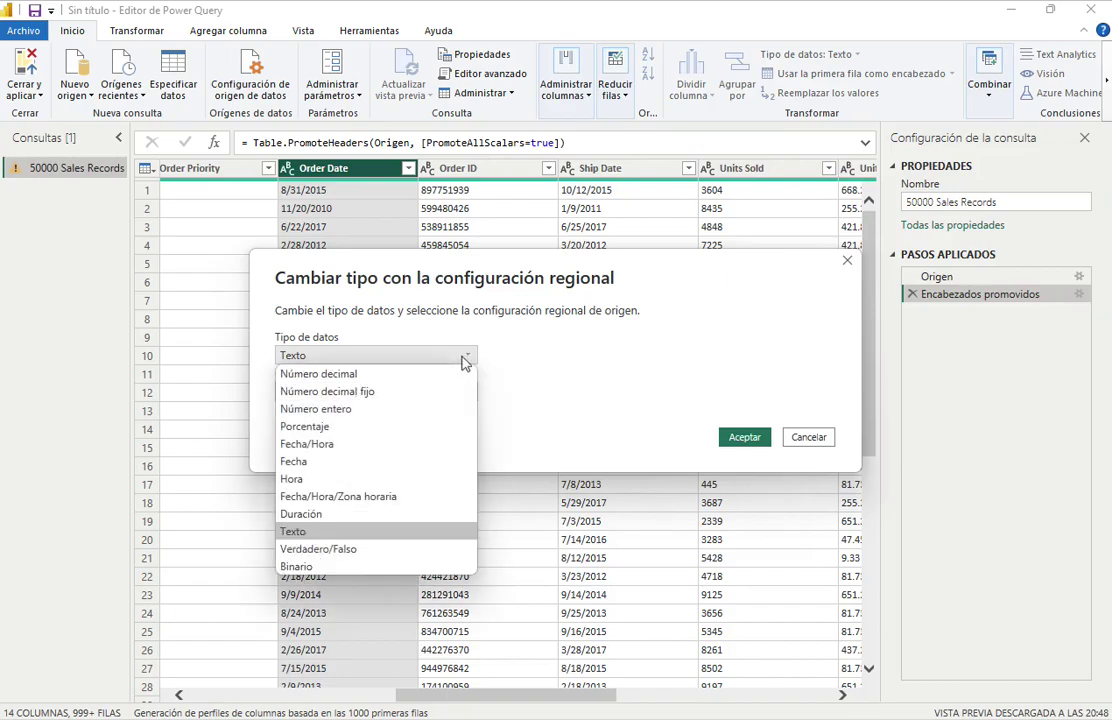
left_click(386, 465)
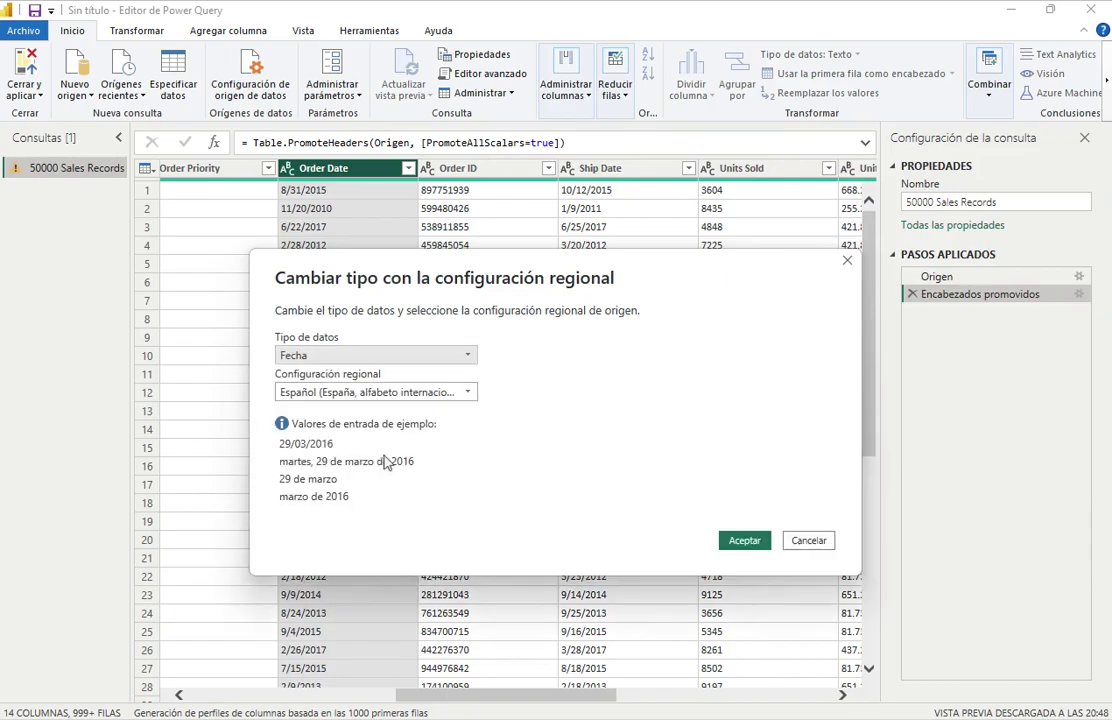
left_click(464, 392)
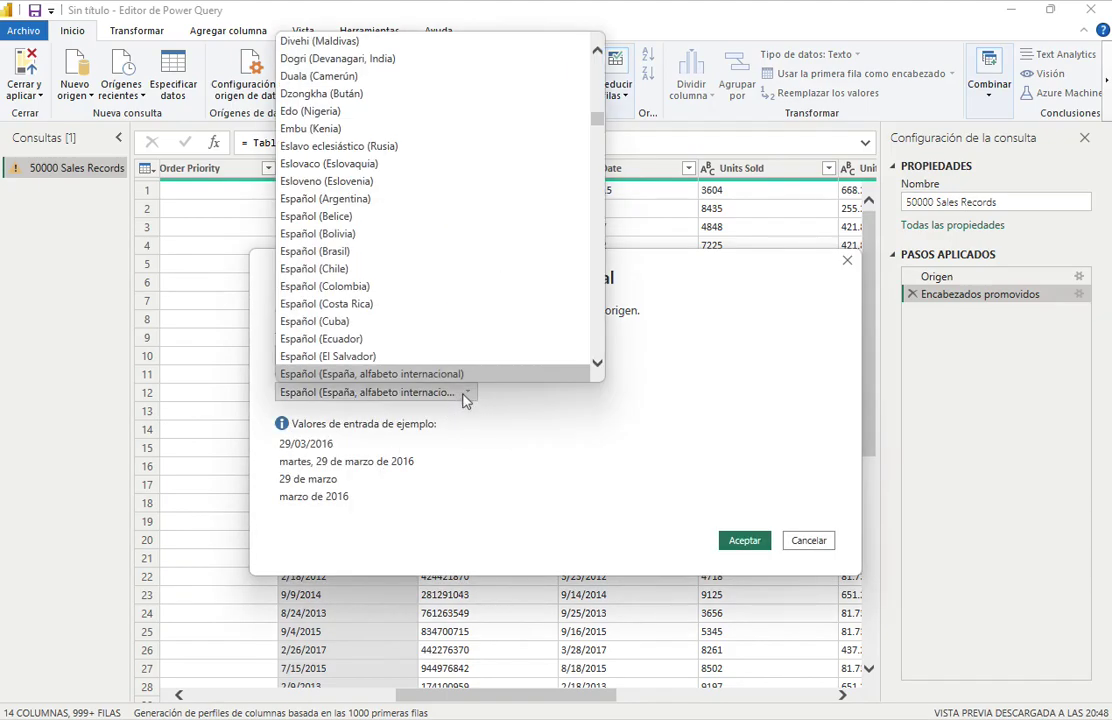
left_click_drag(600, 121, 603, 196)
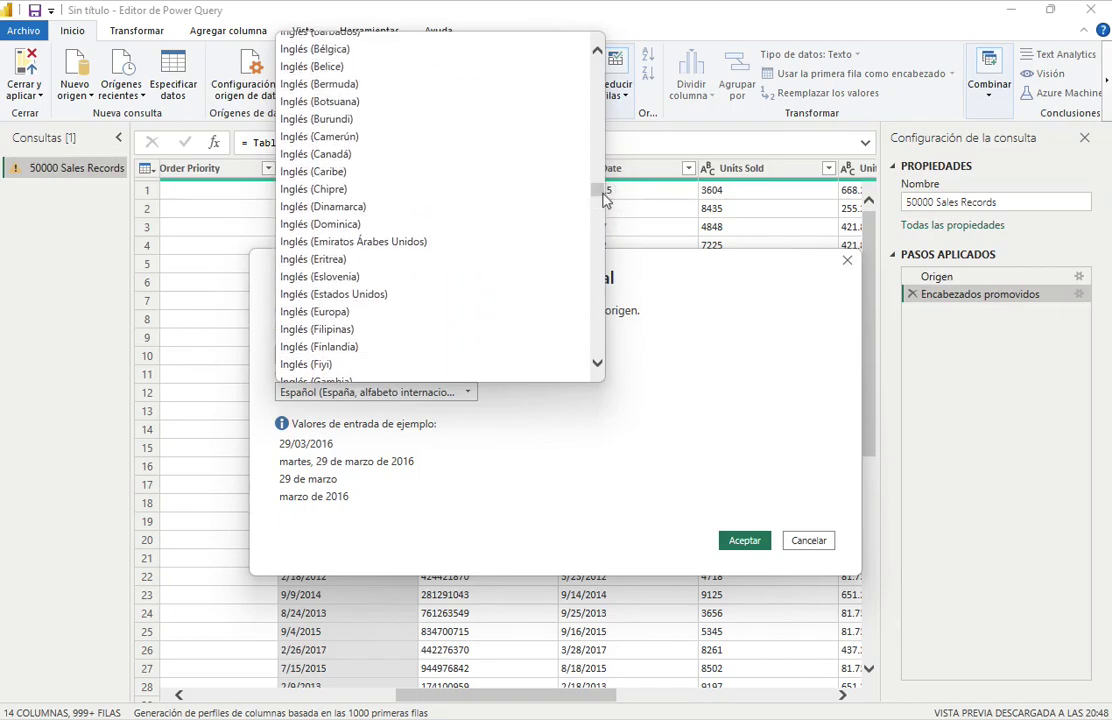
left_click(414, 294)
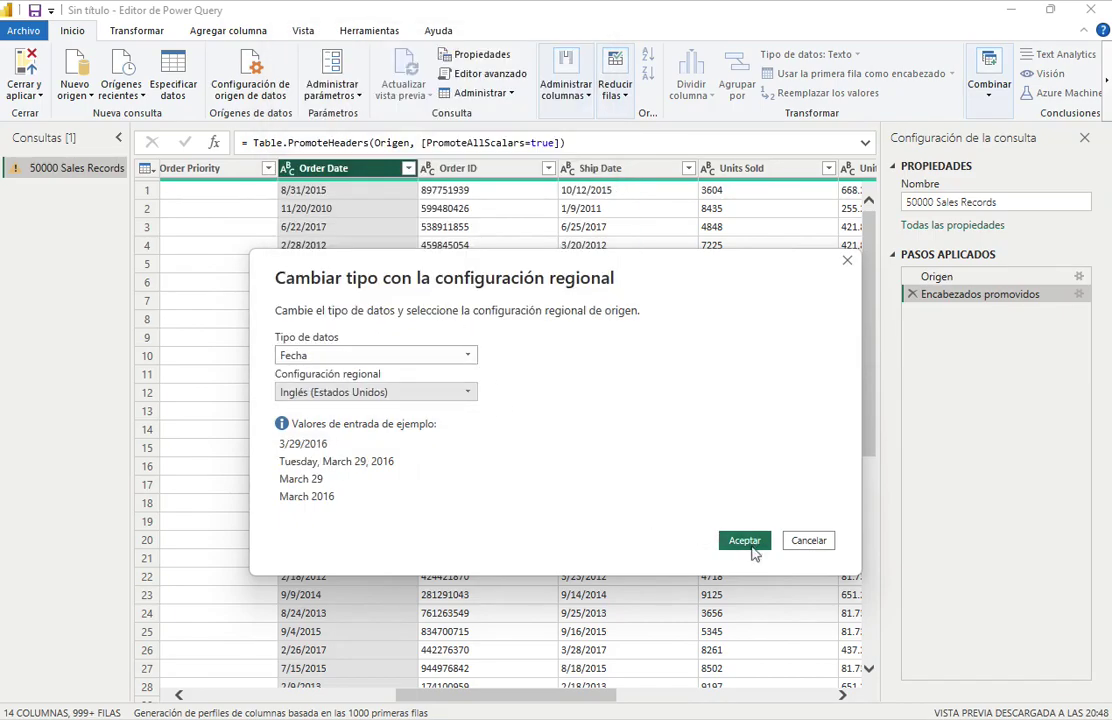
left_click(748, 540)
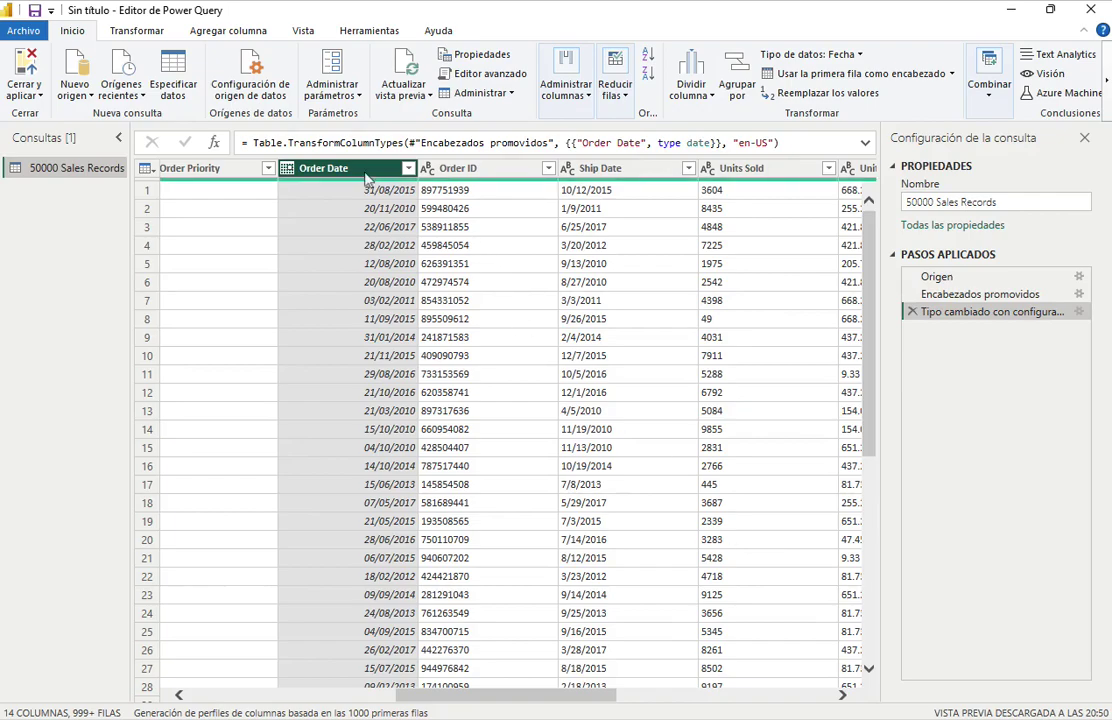
- Convert the Ship Date column with regional settings to data type Fecha and locale Inglés (Estados Unidos)
left_click(594, 171)
double_click(594, 171)
left_click(649, 169)
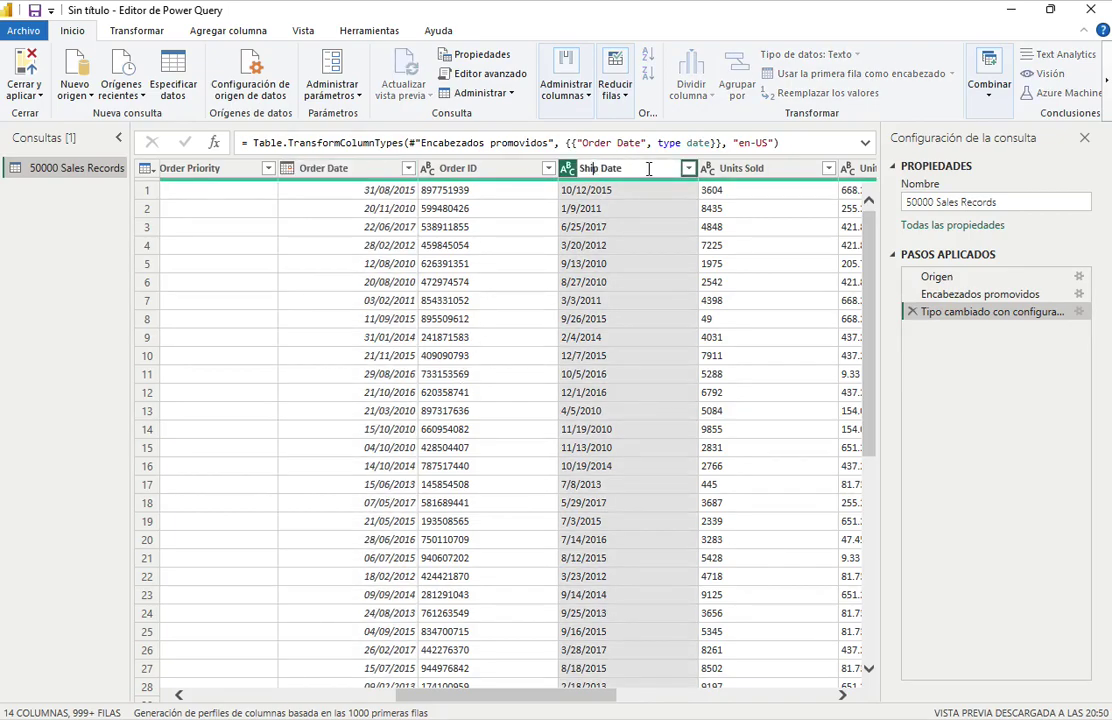
left_click(688, 172)
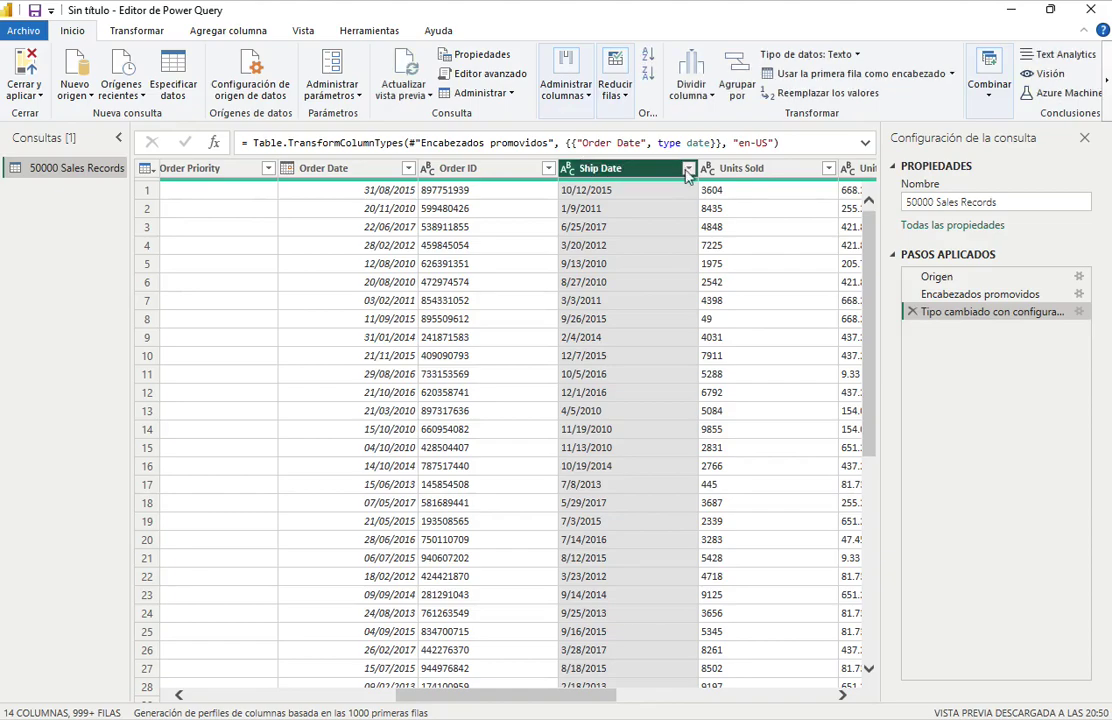
right_click(688, 172)
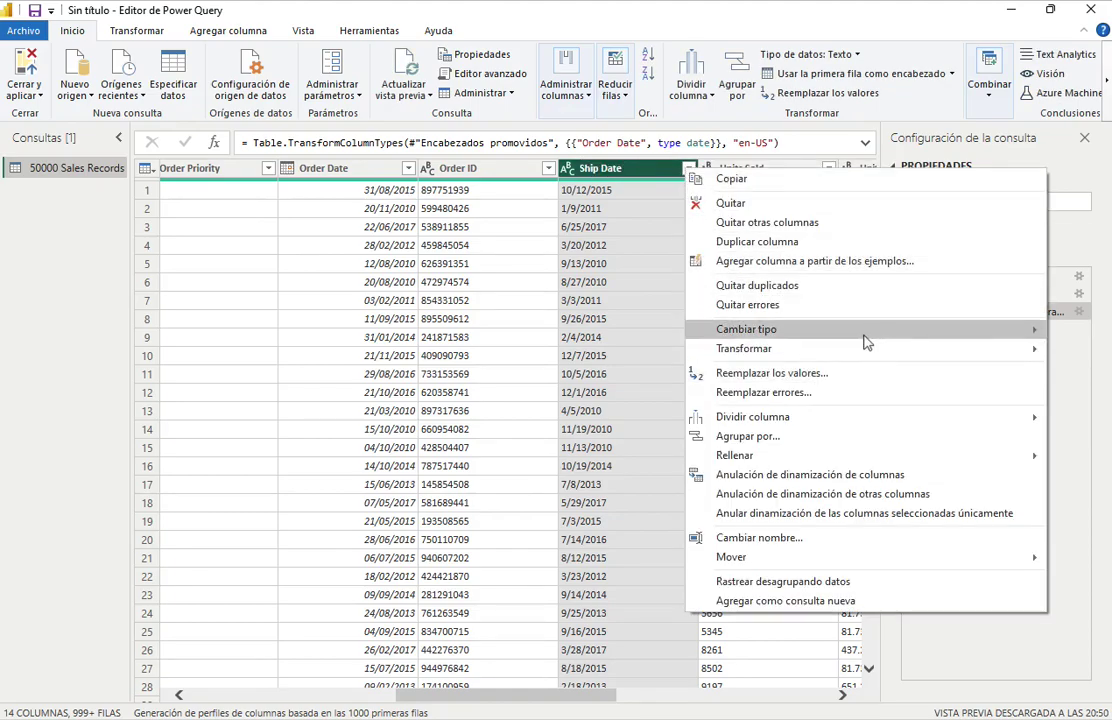
mouse_move(866, 342)
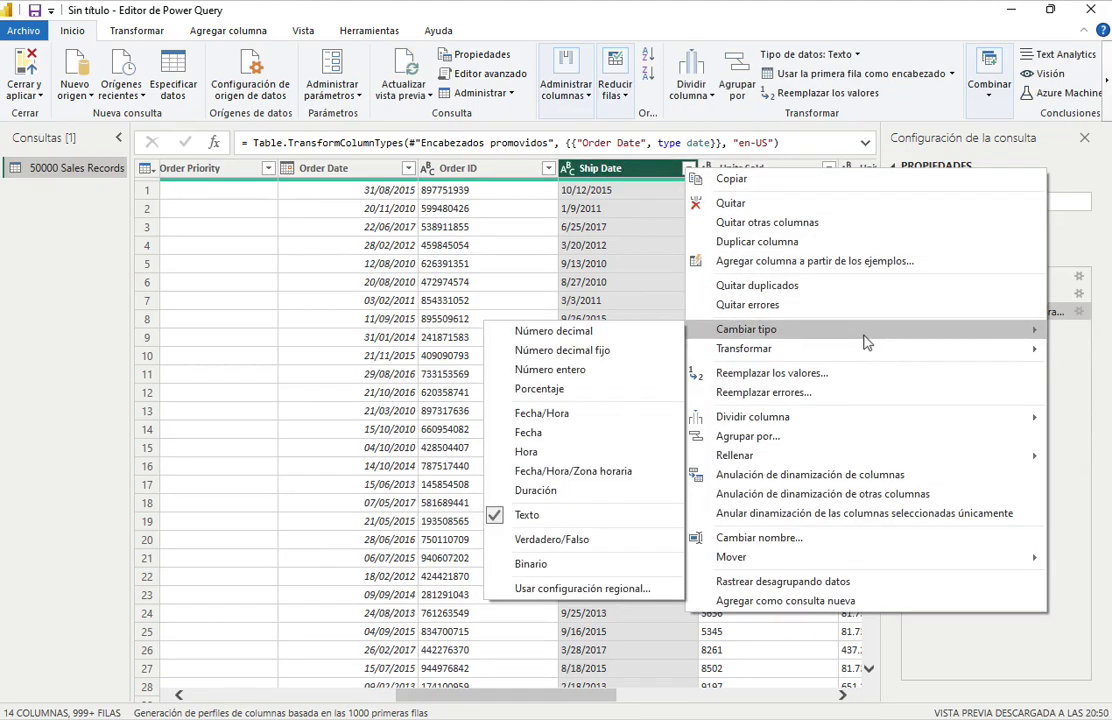
left_click(618, 588)
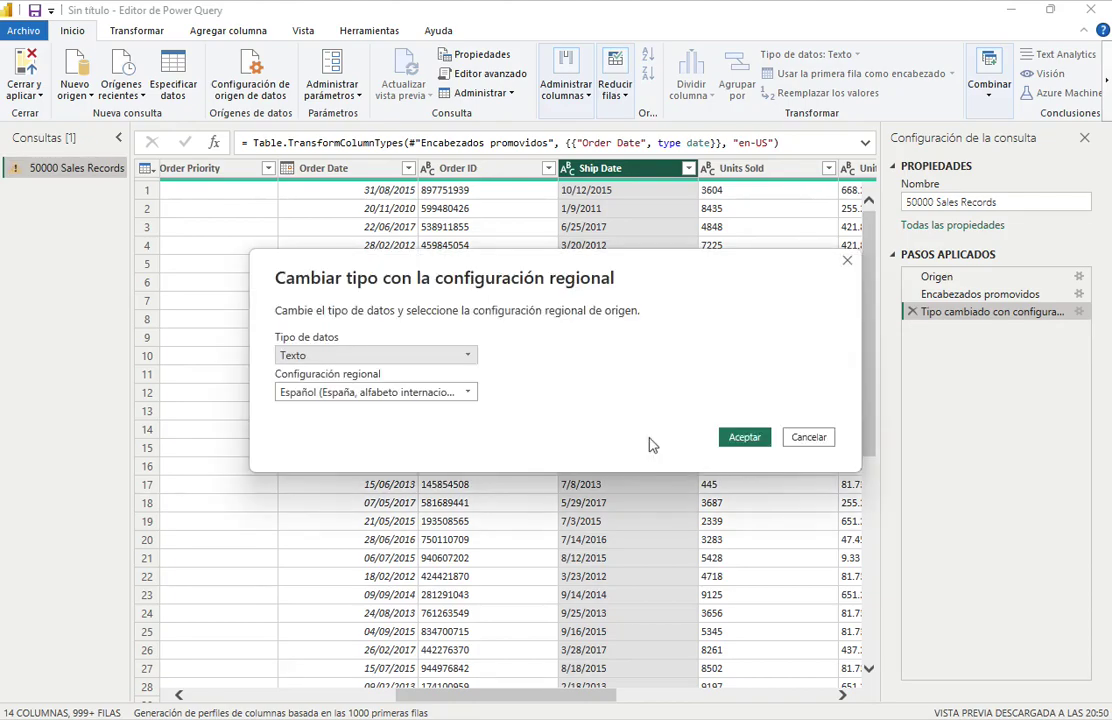
left_click(471, 358)
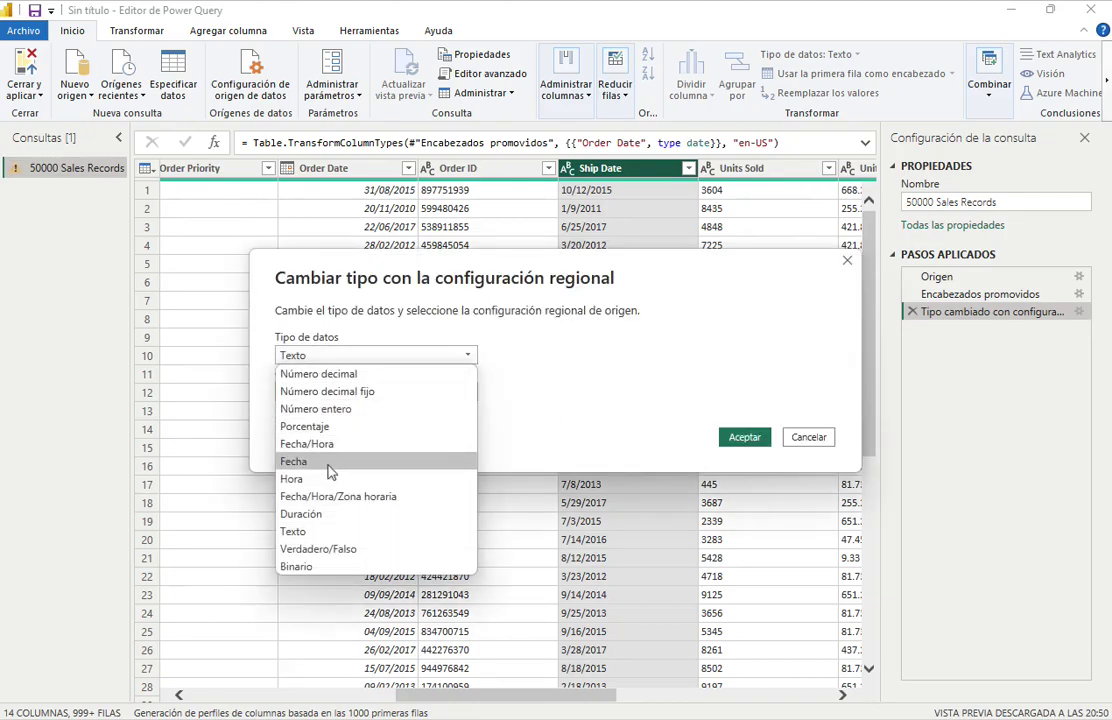
left_click(305, 462)
left_click(440, 392)
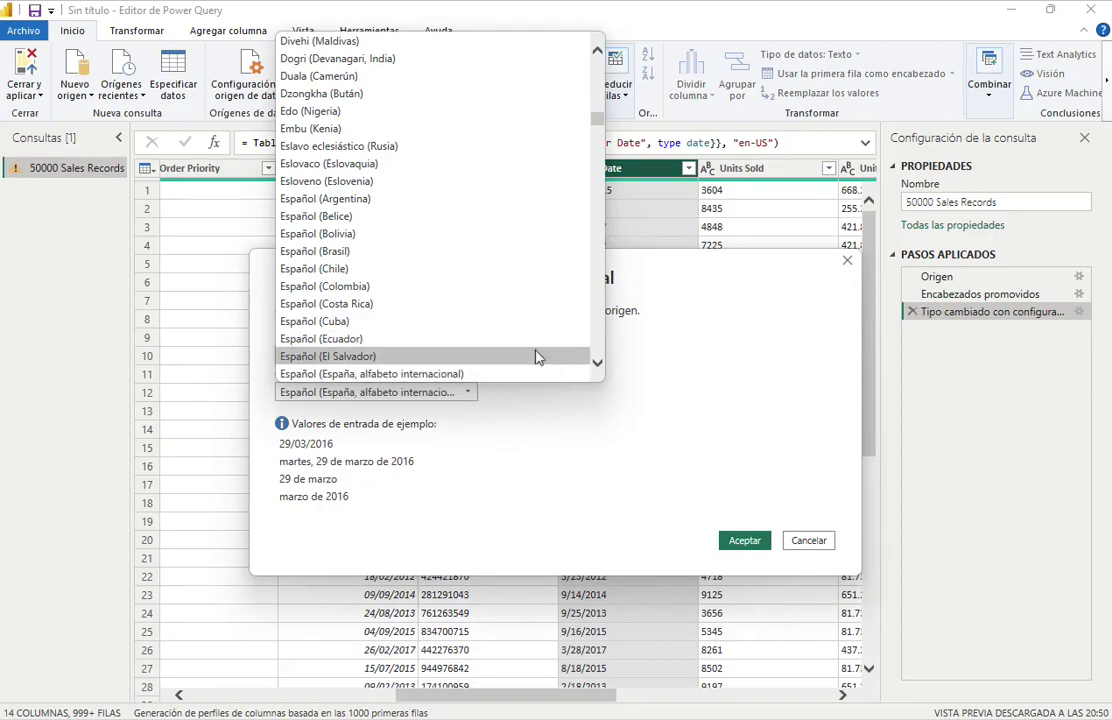
left_click_drag(598, 122, 598, 193)
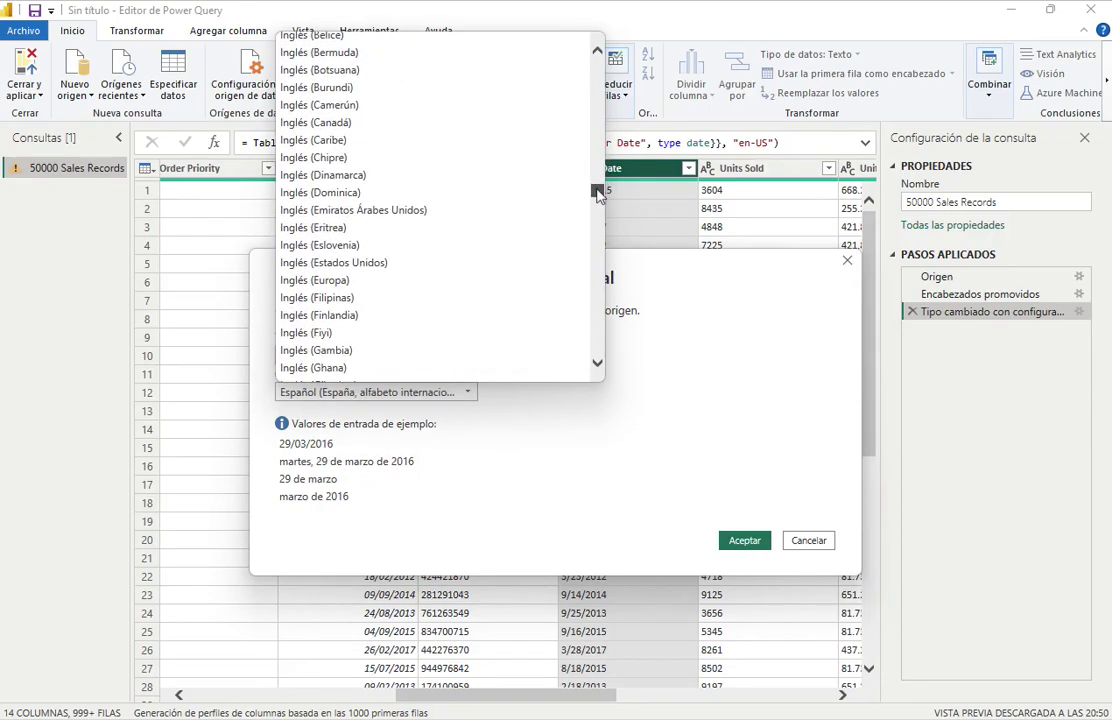
left_click(422, 262)
left_click(745, 541)
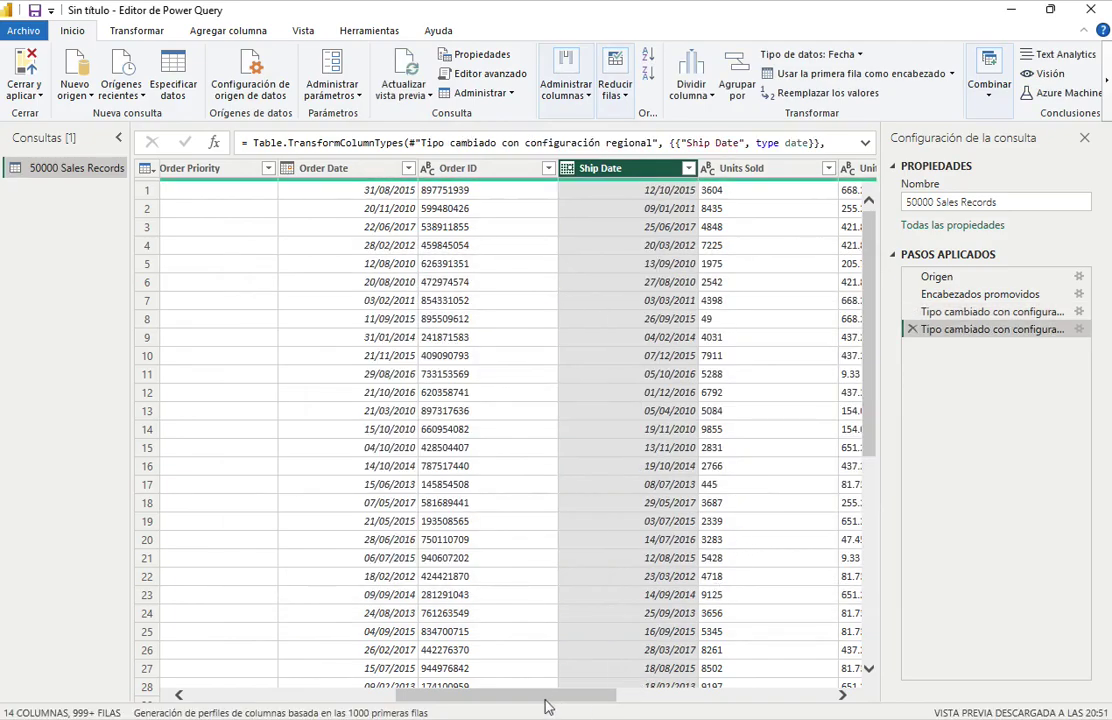
- Replace every period with a comma in the Unit Price column
left_click_drag(546, 708, 695, 707)
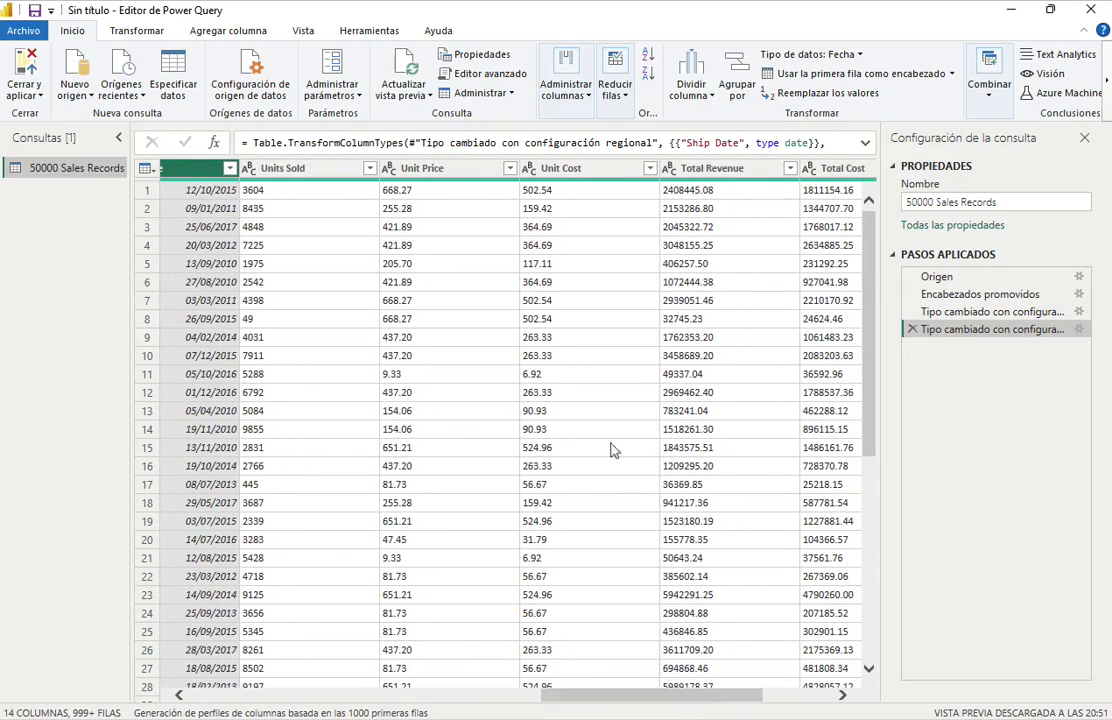
left_click(455, 170)
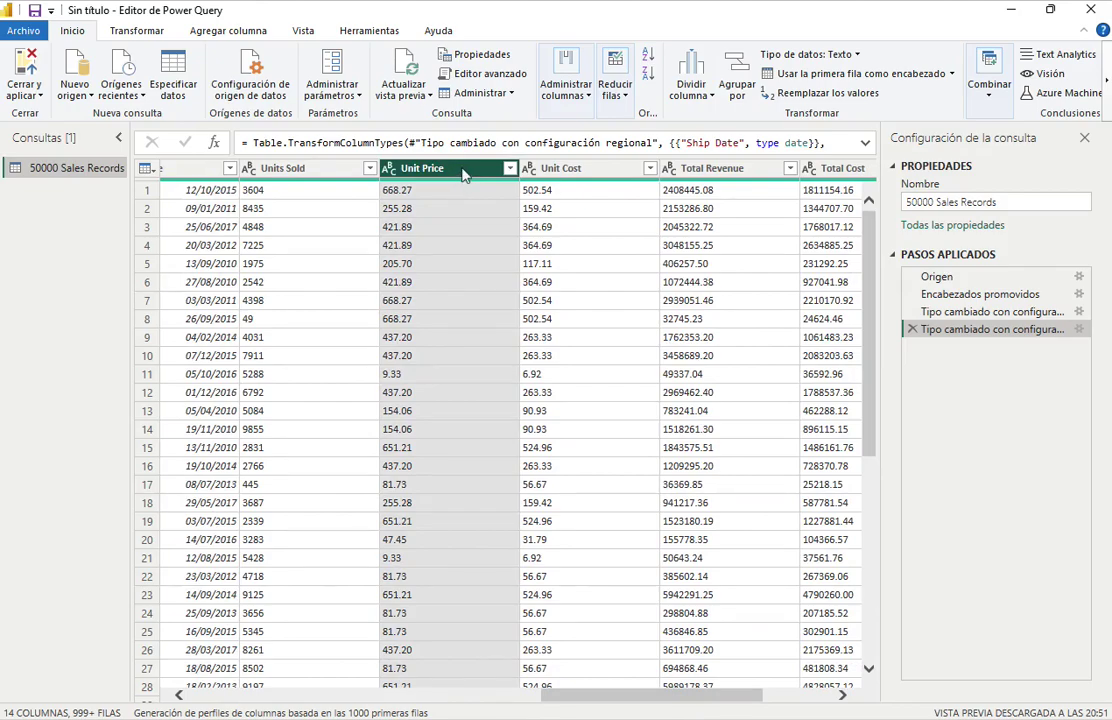
right_click(463, 175)
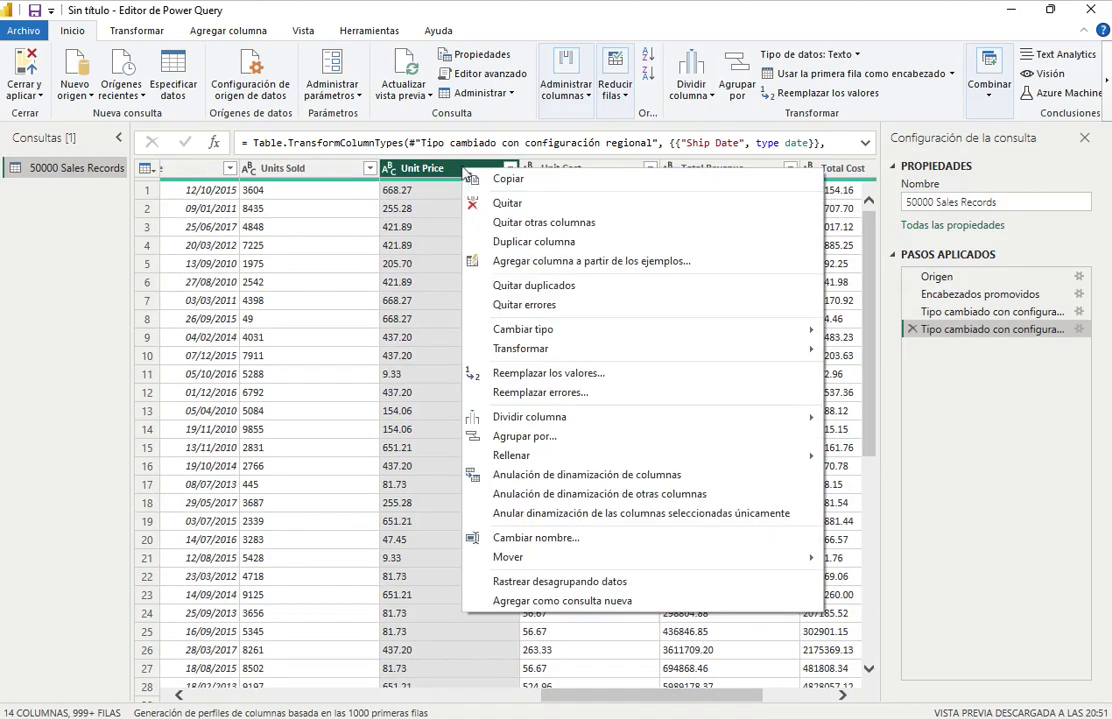
left_click(592, 379)
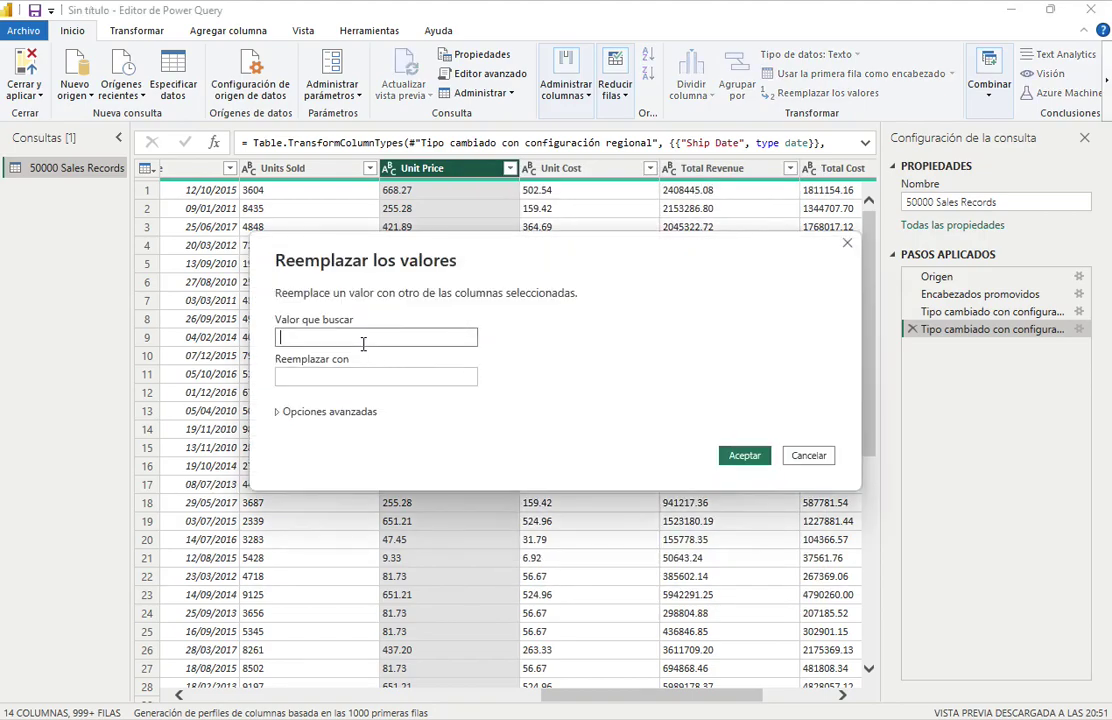
left_click(345, 370)
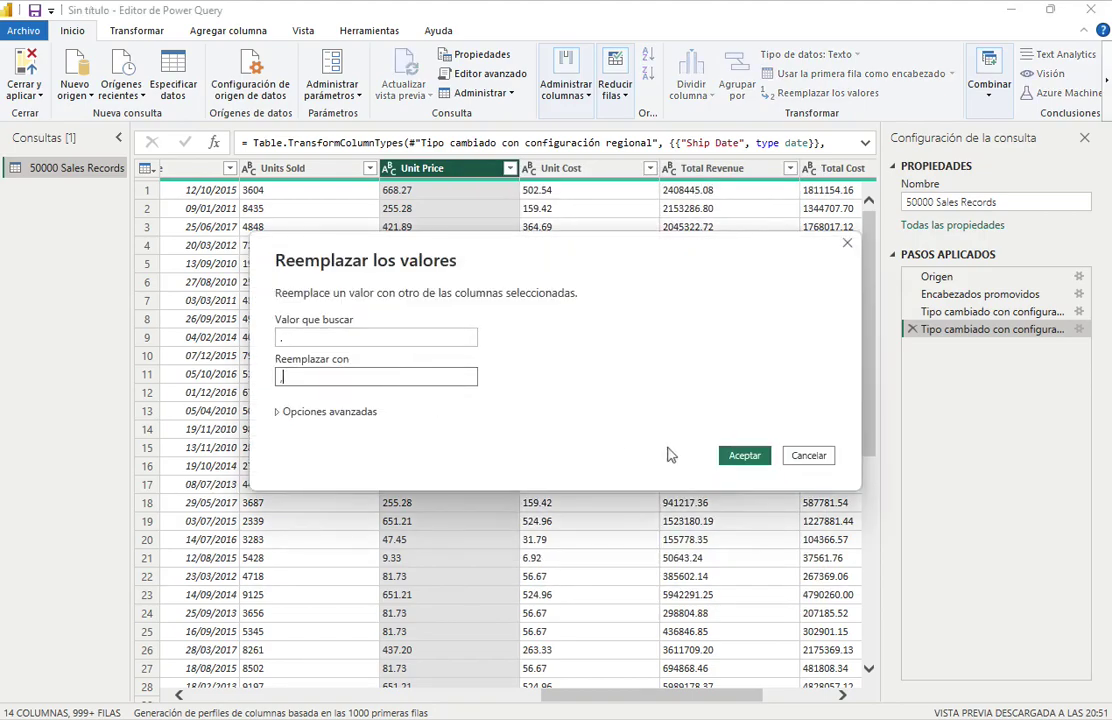
left_click(742, 456)
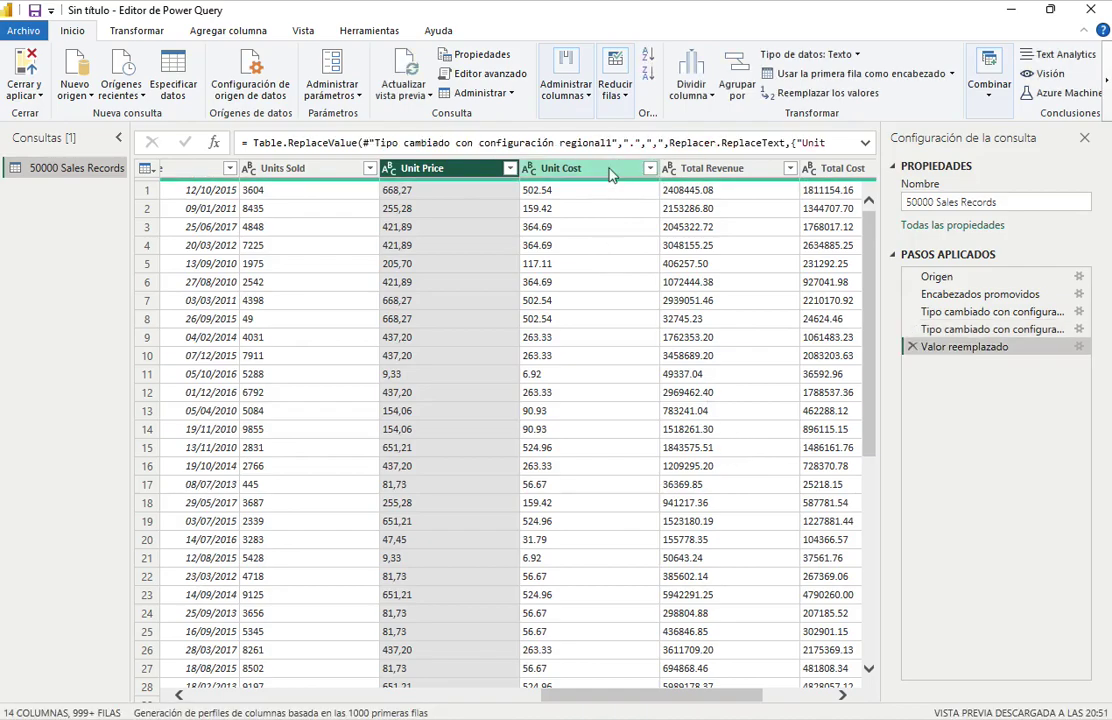
- Replace the period decimal separator with a comma throughout the Unit Cost column
left_click(612, 173)
right_click(612, 173)
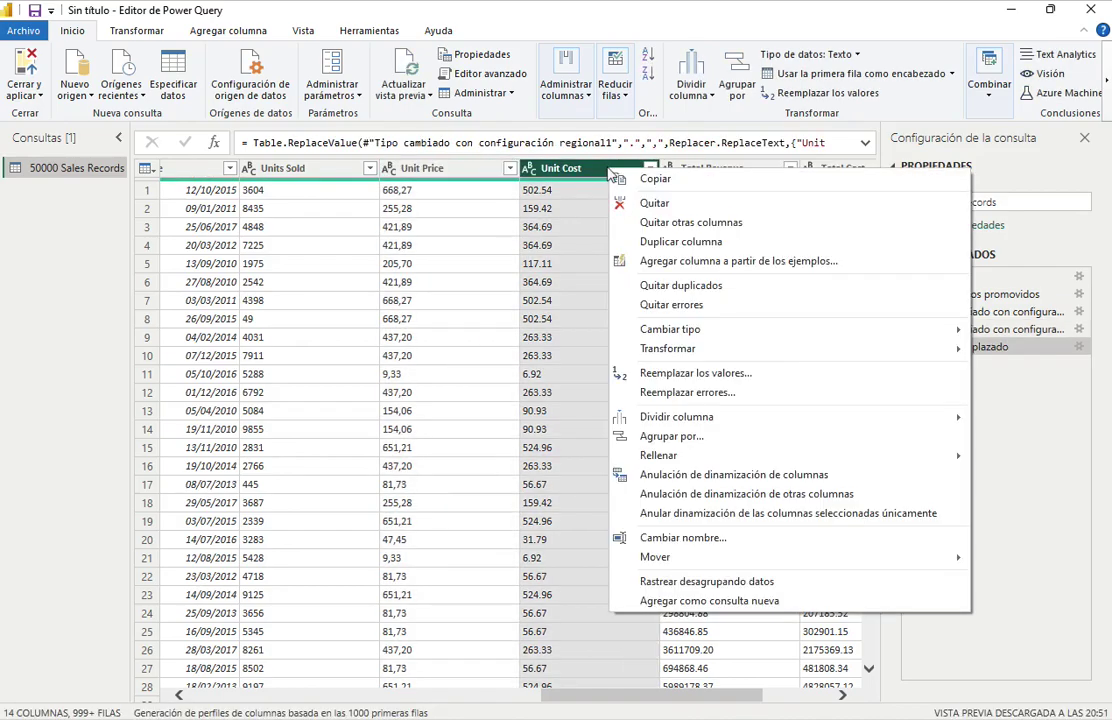
left_click(701, 377)
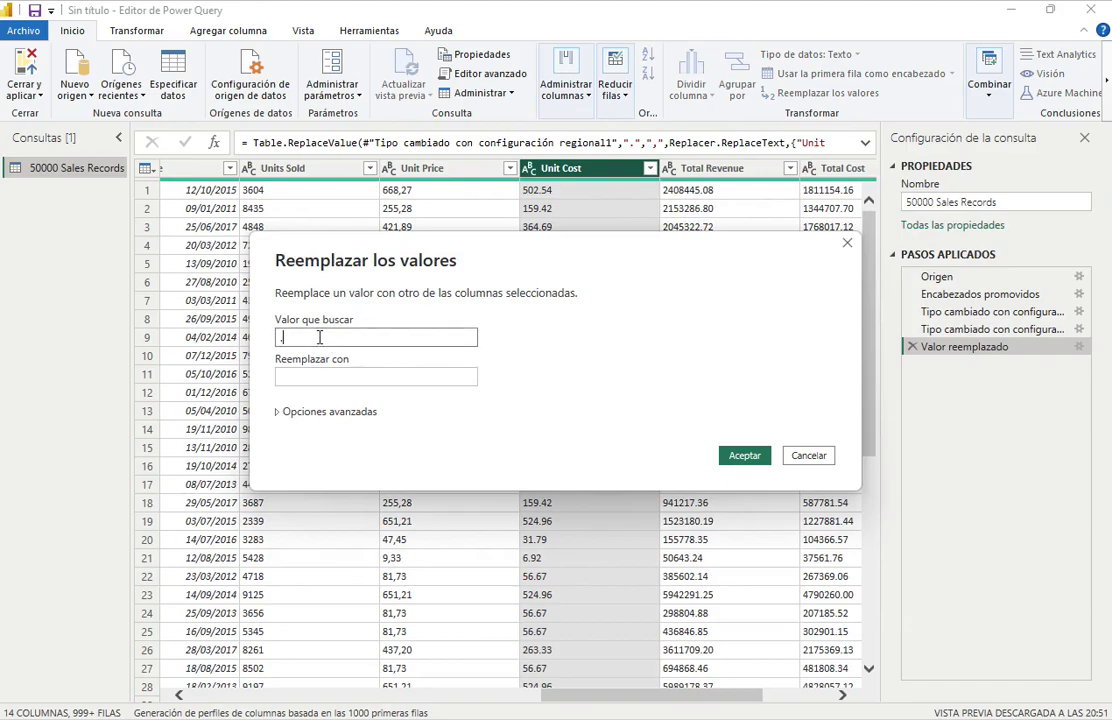
left_click(750, 455)
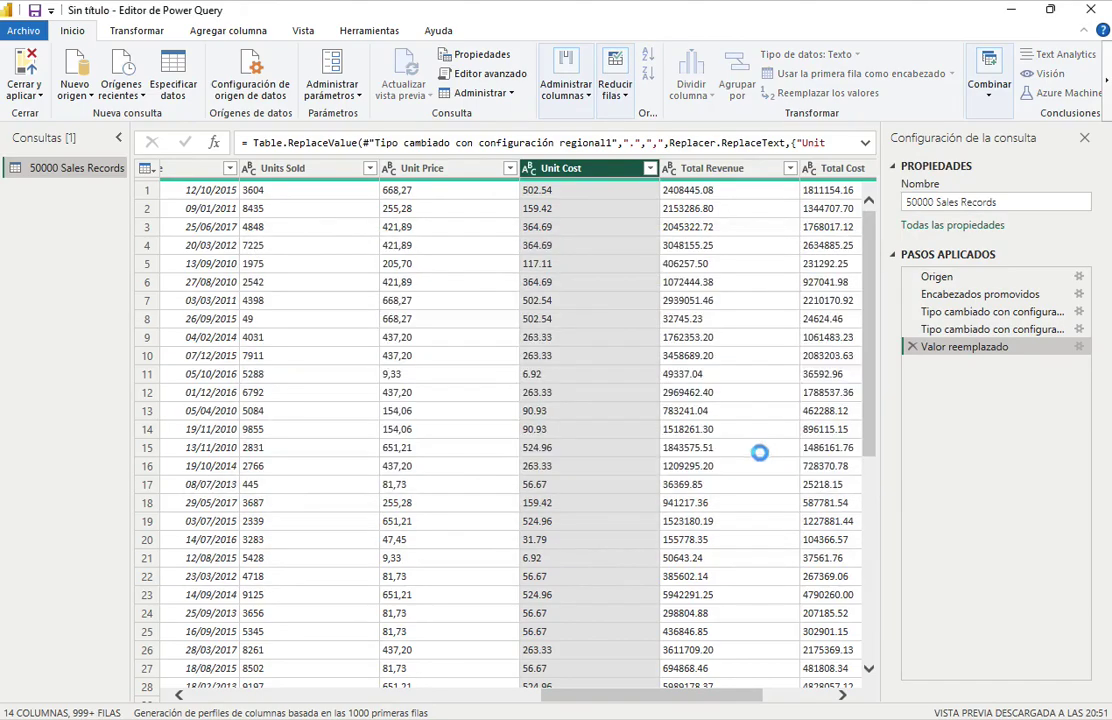
- Replace the value "." with "," in the Total Revenue column
left_click(725, 169)
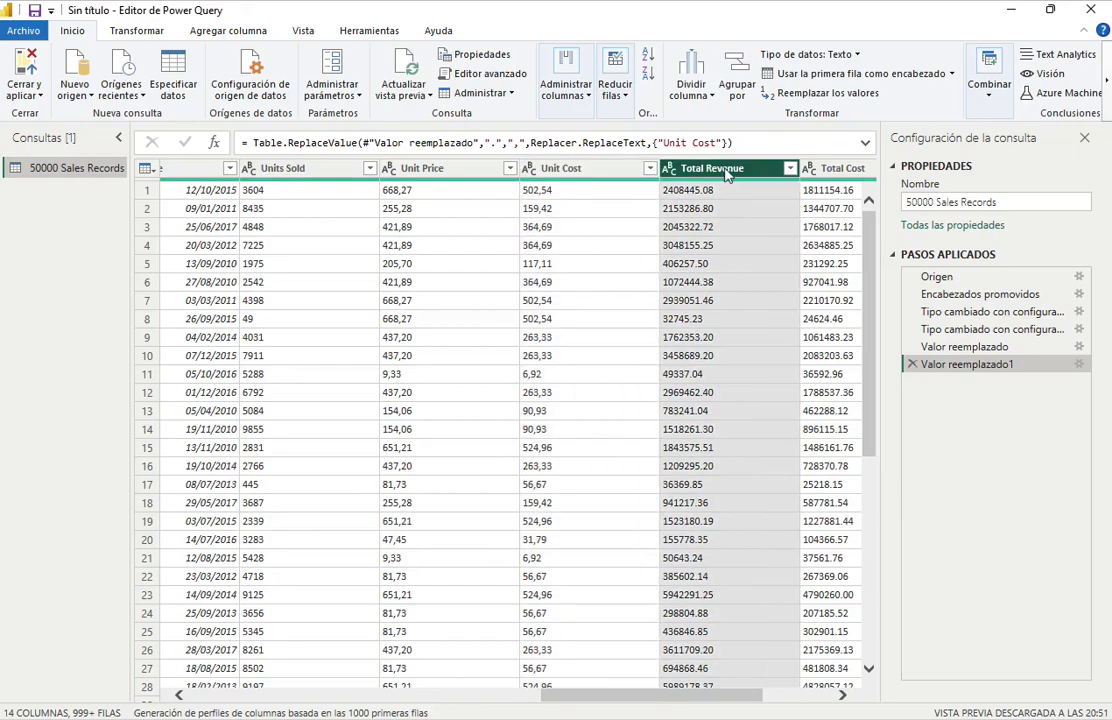
right_click(727, 172)
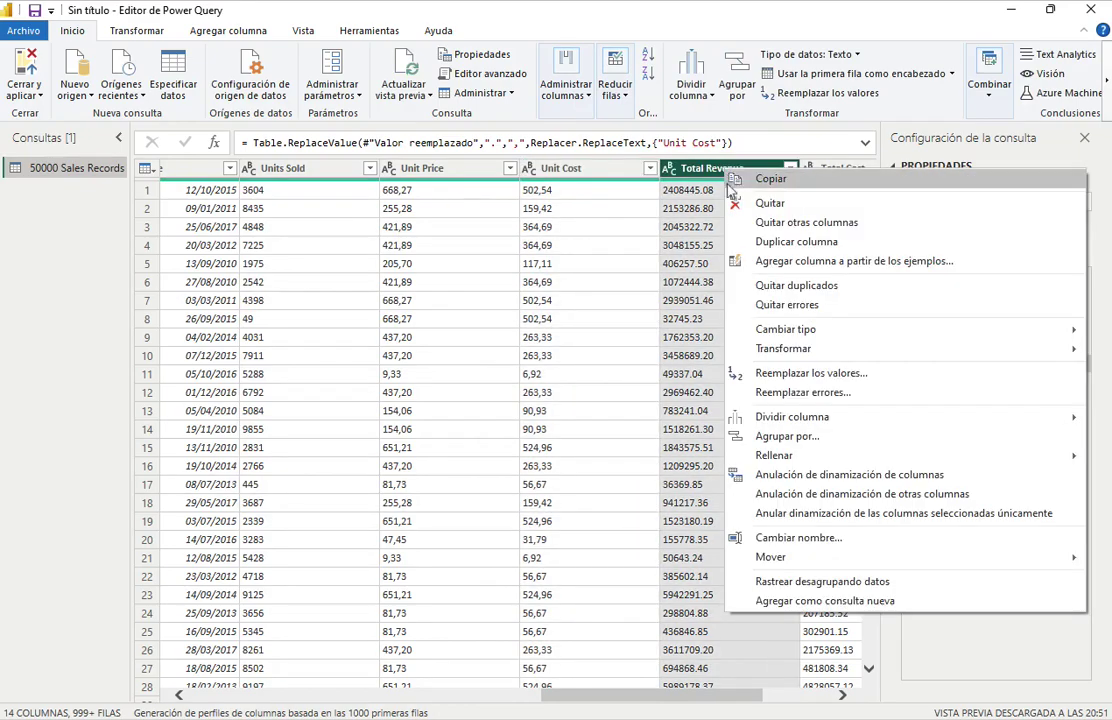
left_click(815, 373)
left_click(340, 337)
type(".")
left_click(407, 377)
type(",")
left_click(347, 340)
left_click(722, 460)
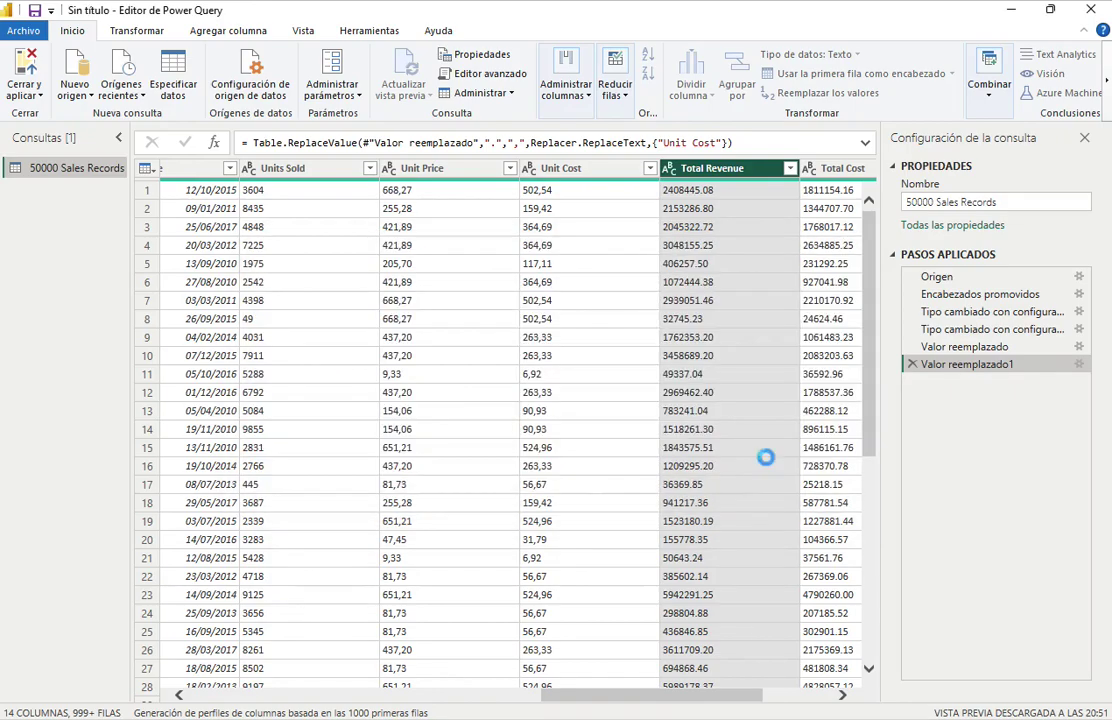
- Replace the value "." with "," in the Total Cost column
left_click_drag(713, 700, 784, 703)
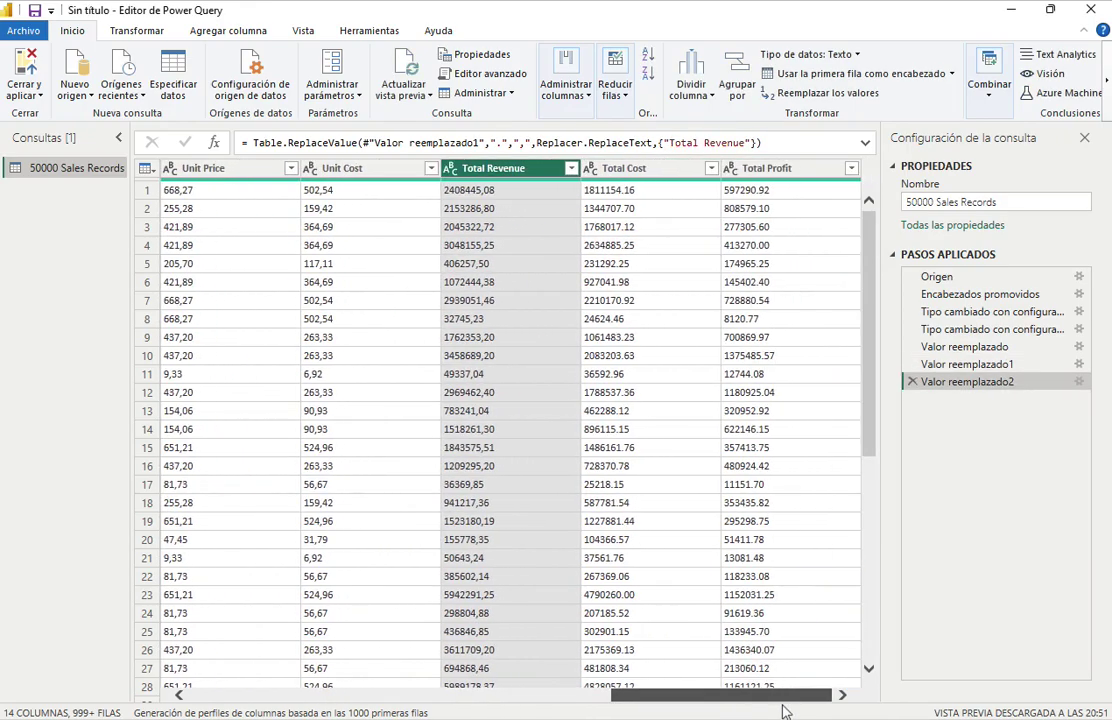
left_click(673, 174)
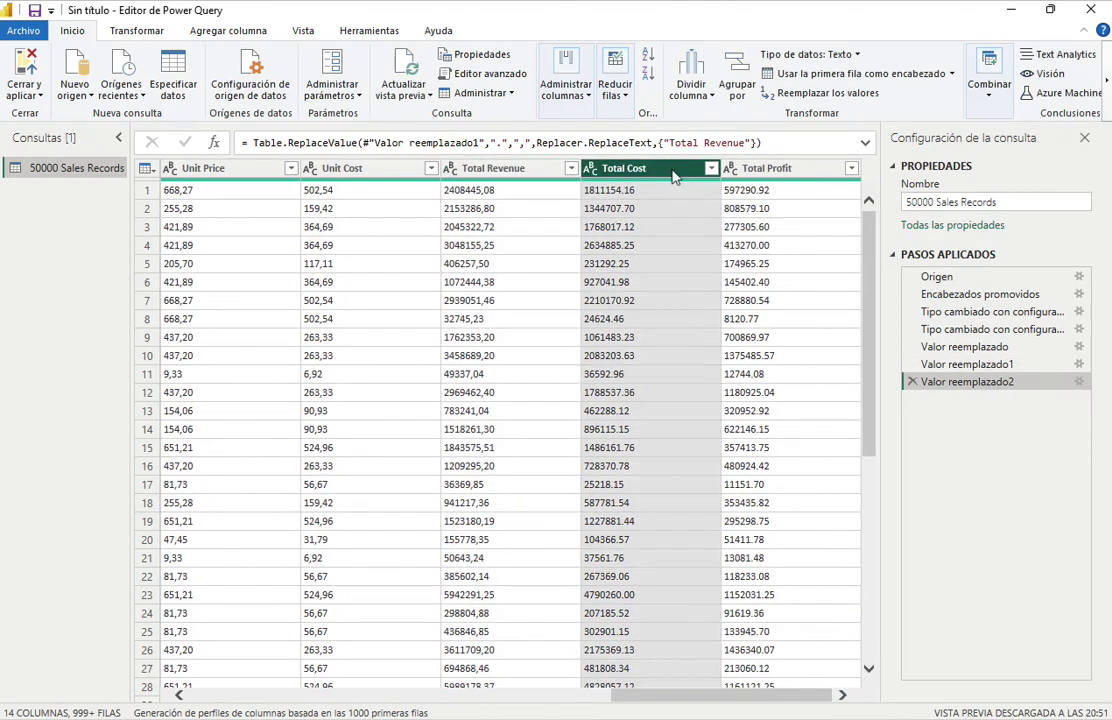
right_click(673, 177)
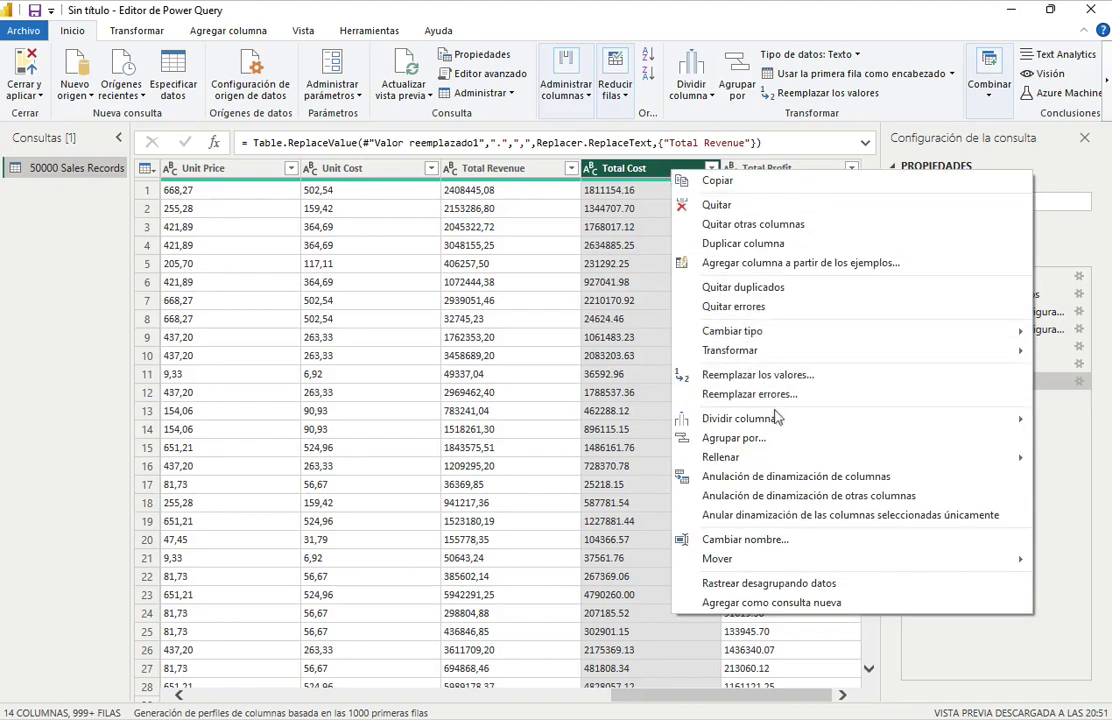
left_click(788, 382)
type(".")
left_click(355, 375)
type(",")
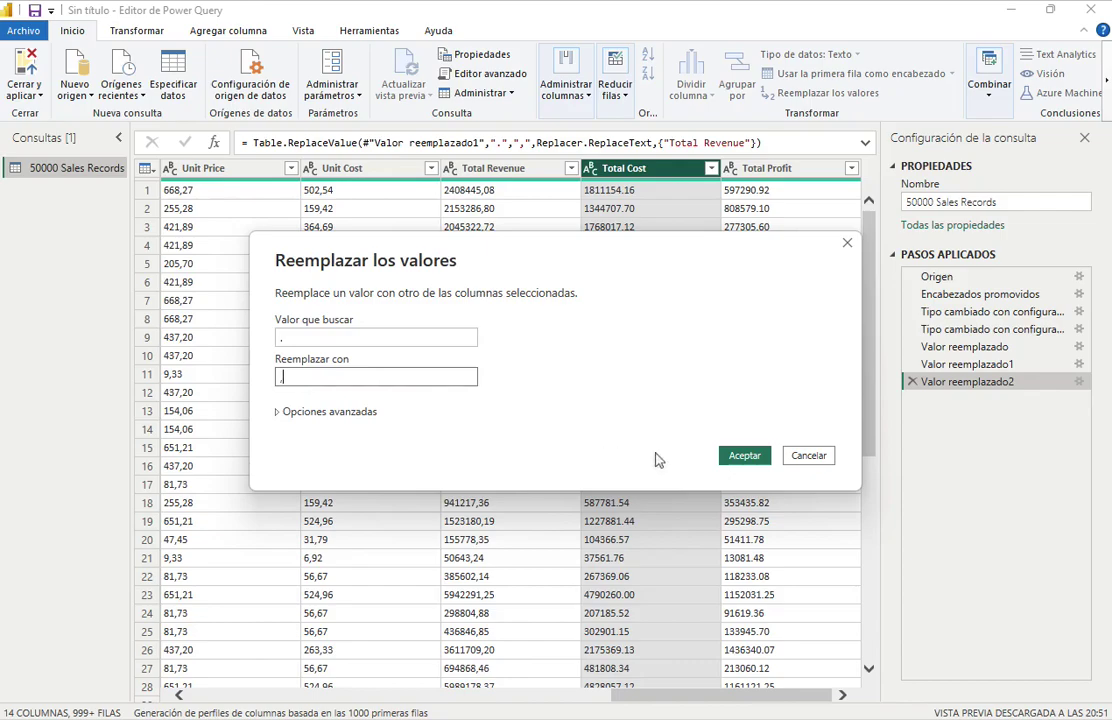
left_click(741, 456)
- Replace the value "." with "," in the Total Profit column
left_click(812, 170)
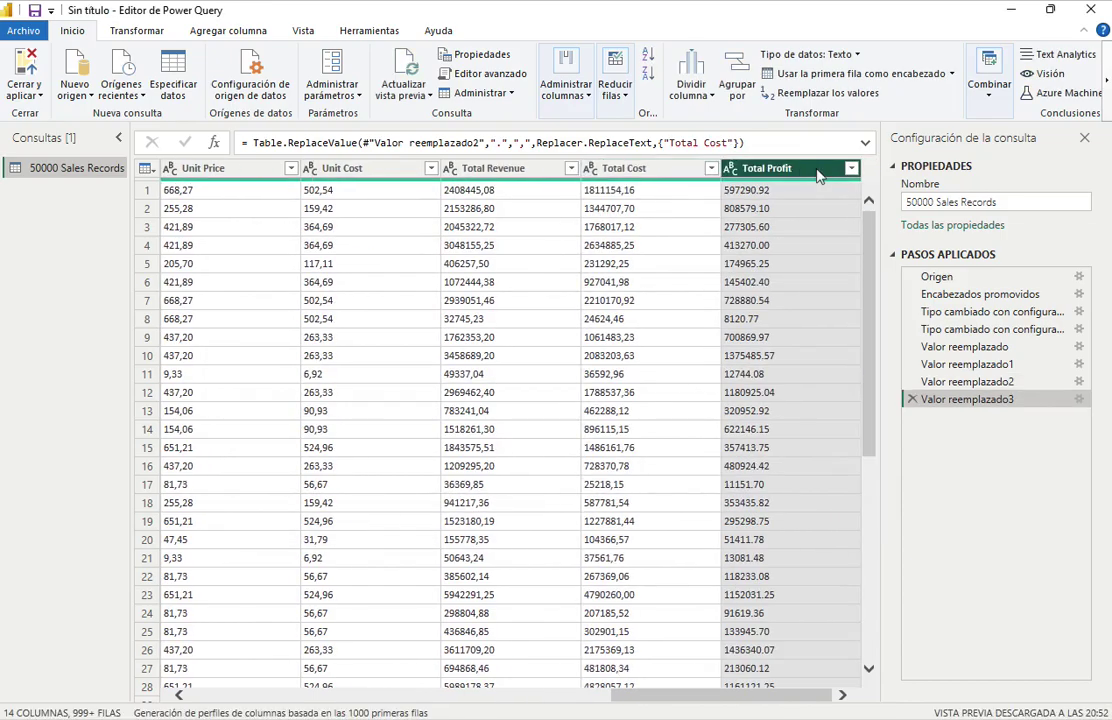
right_click(752, 168)
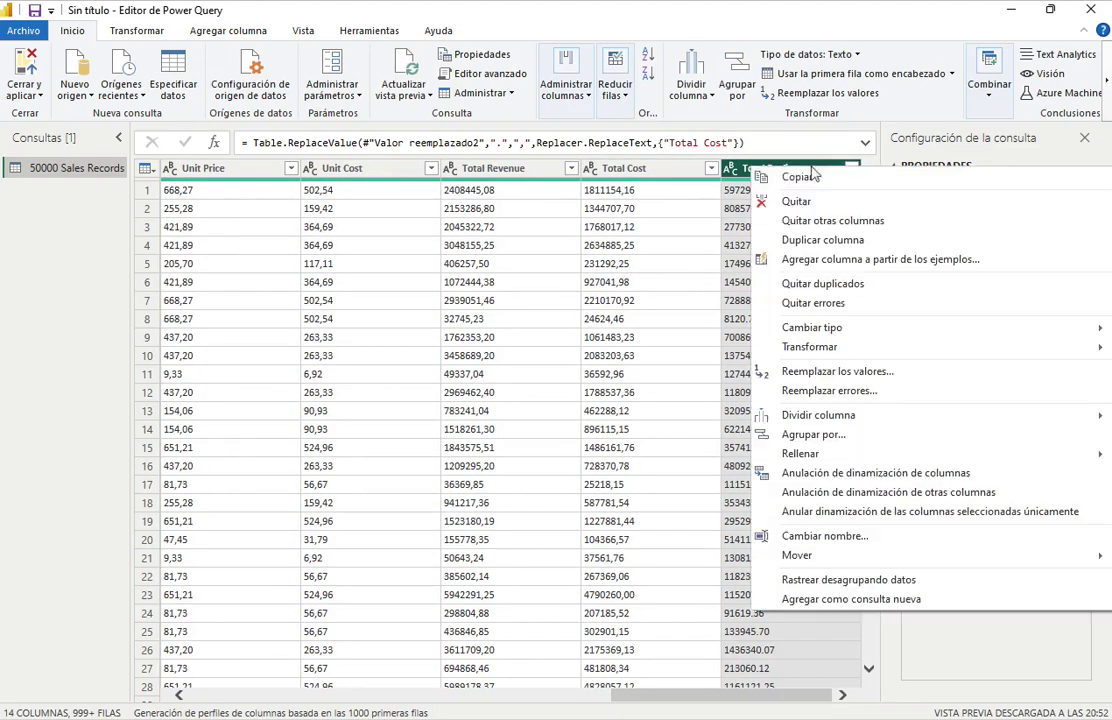
left_click(838, 376)
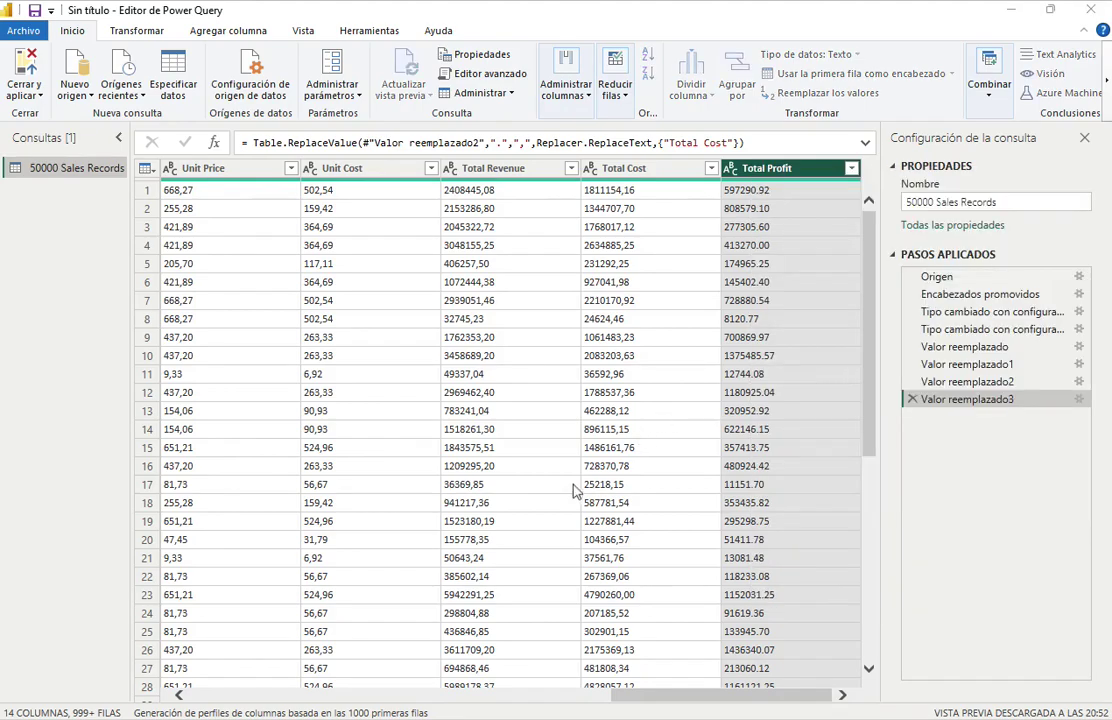
type(".")
key("Tab")
type(",")
left_click(740, 459)
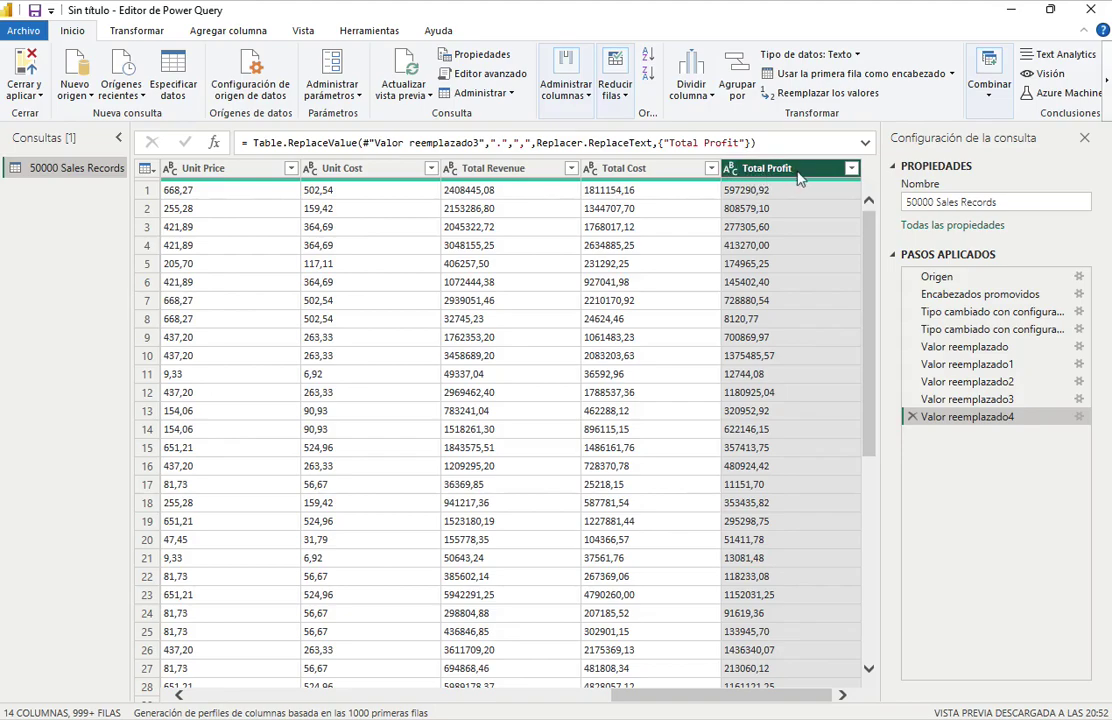
- Run automatic data type detection on the Total Profit, Total Cost and Total Revenue columns, one column at a time
left_click(140, 31)
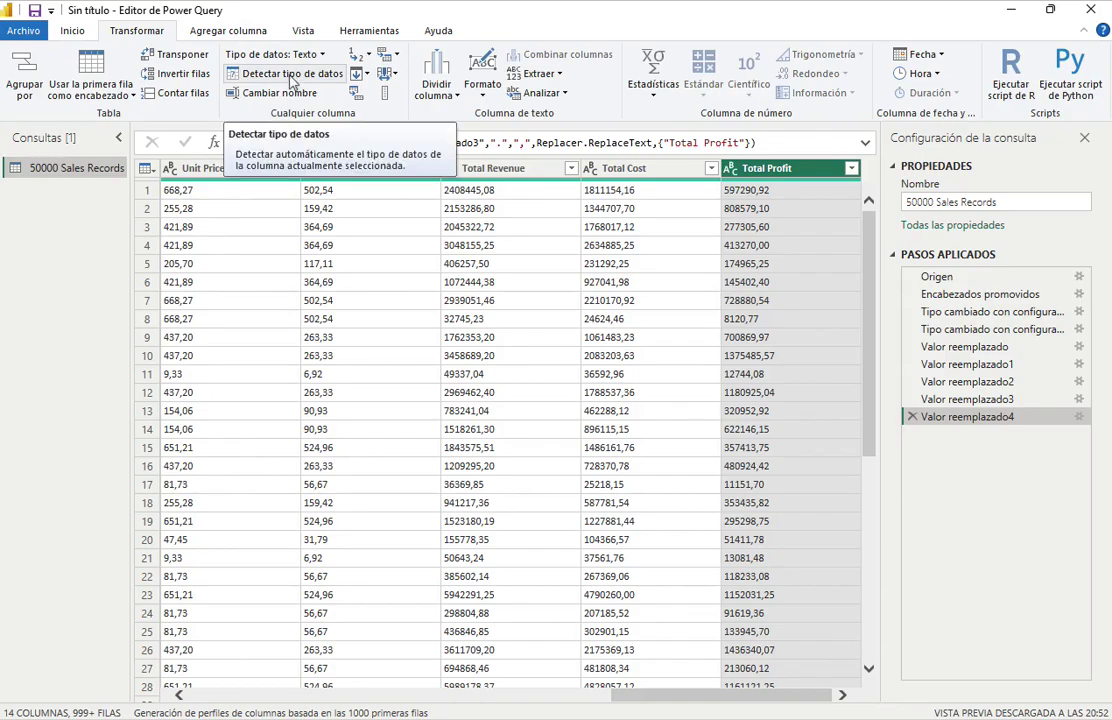
left_click(292, 76)
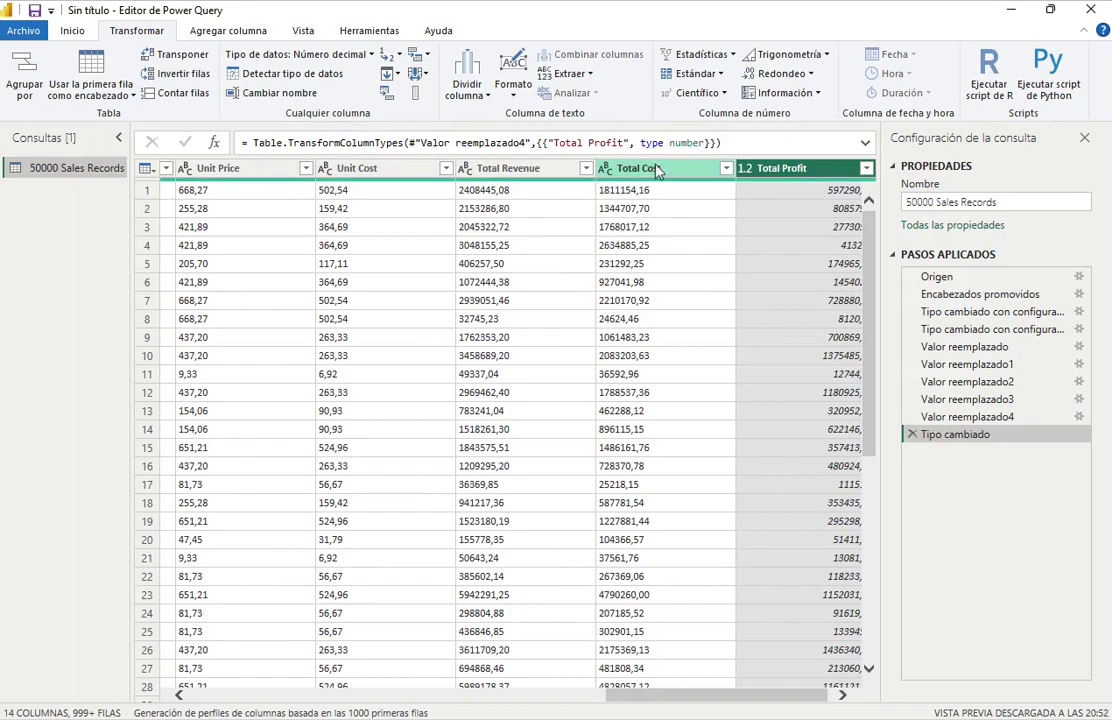
left_click(668, 176)
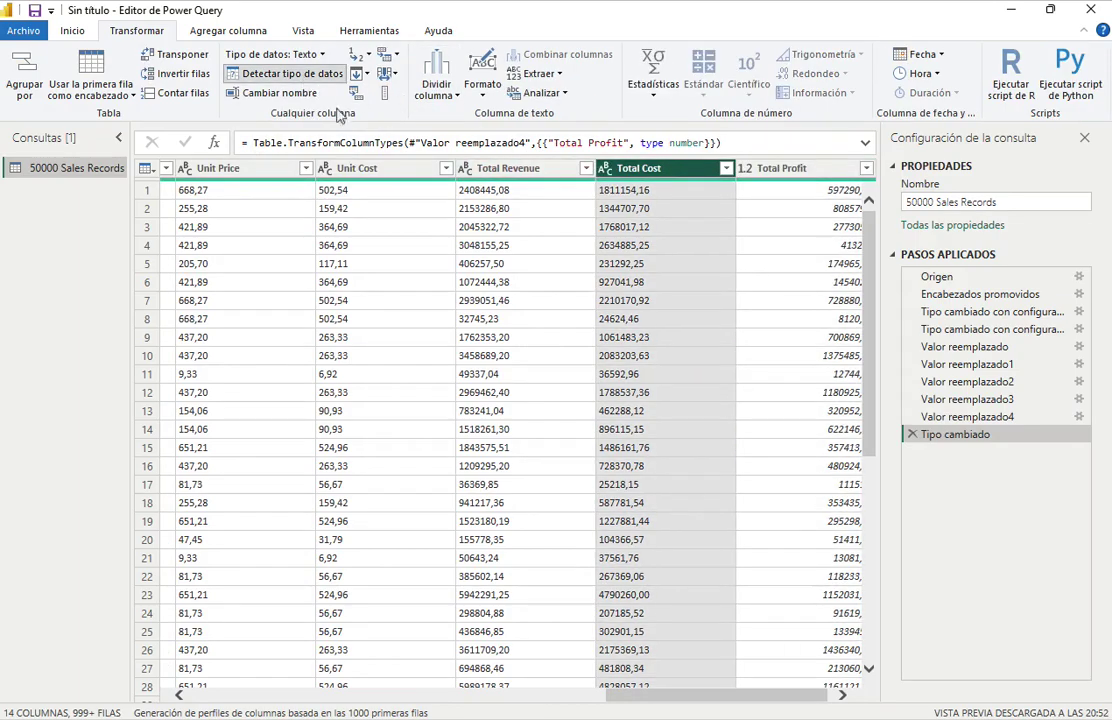
left_click(292, 74)
left_click(506, 172)
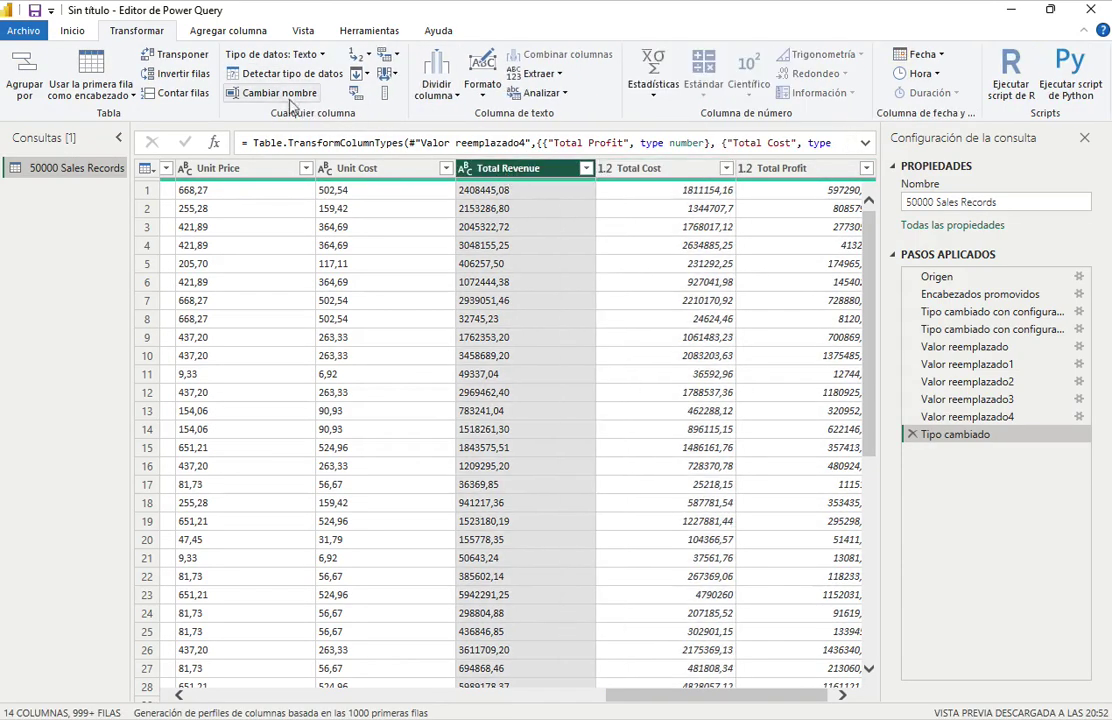
left_click(260, 76)
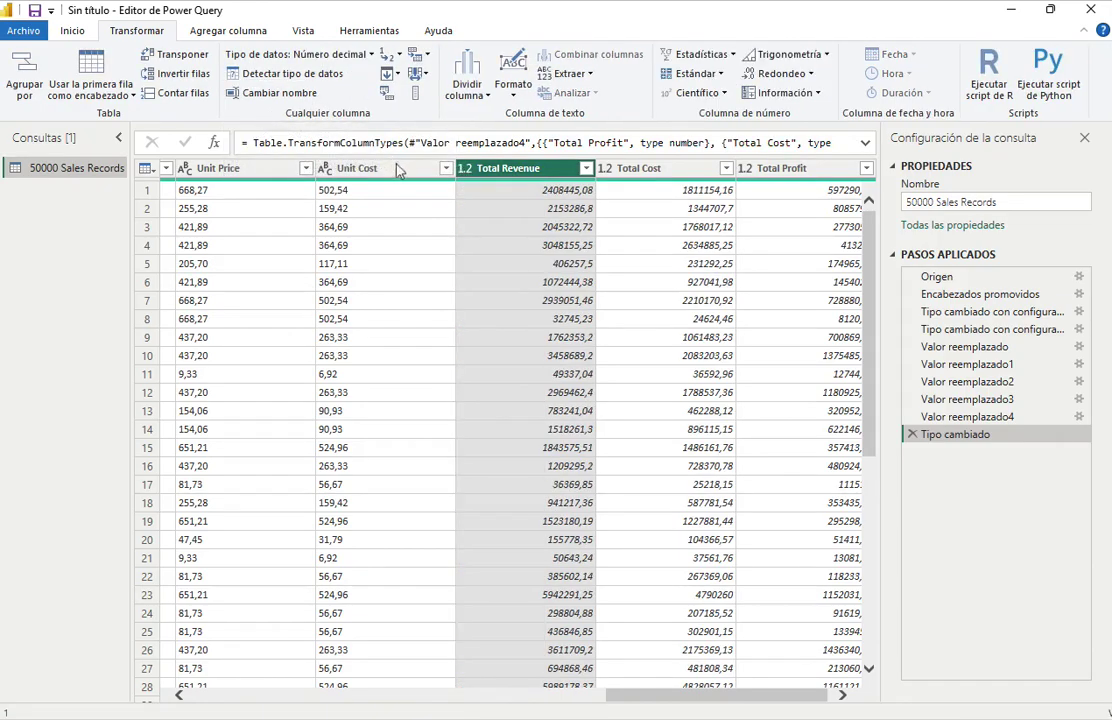
- Detect the data type automatically for the Unit Cost column and for the Unit Price column
left_click(403, 172)
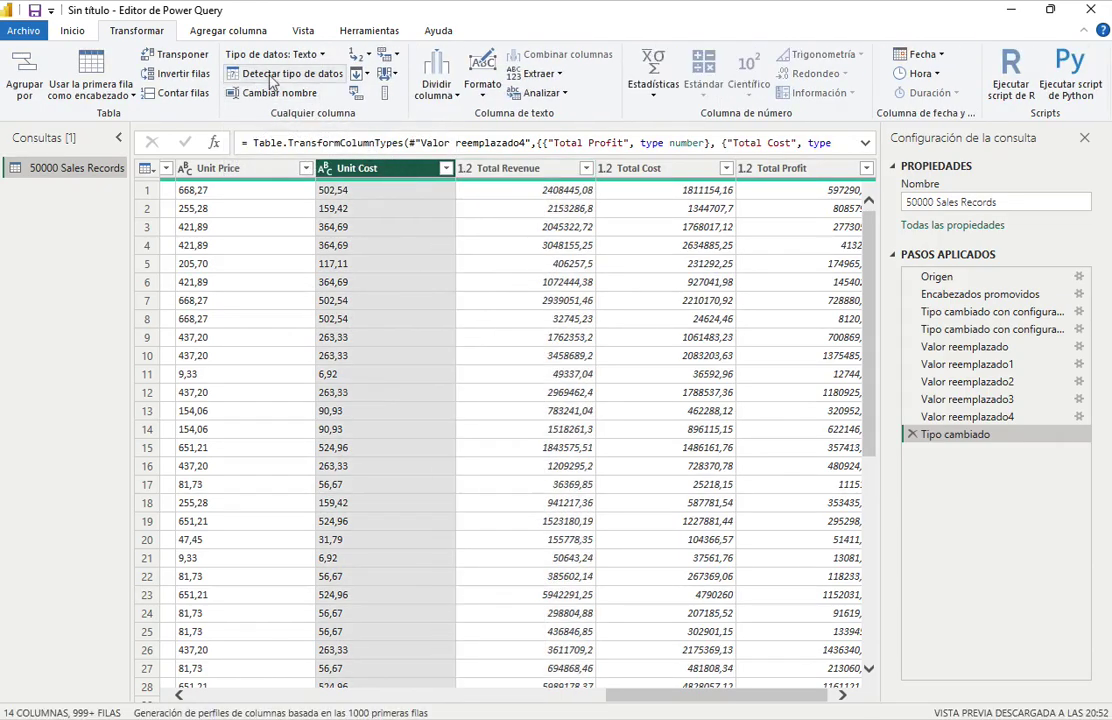
left_click(265, 74)
left_click(271, 171)
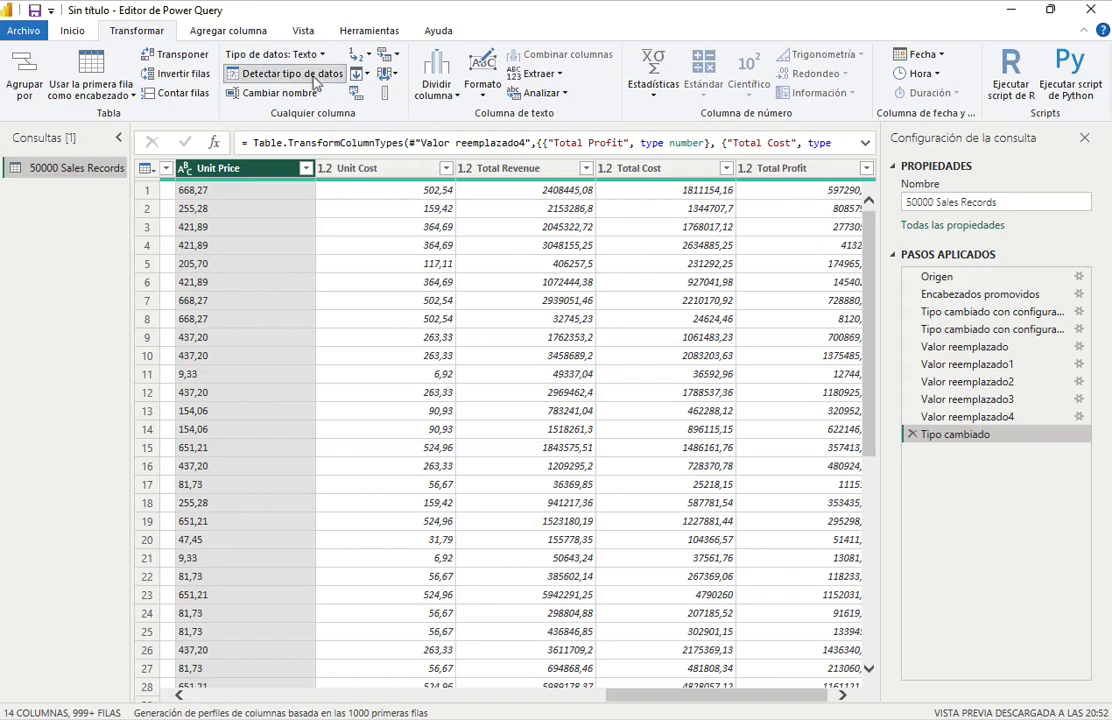
left_click(270, 74)
- Apply automatic data type detection to the Units Sold and Order ID columns
left_click_drag(740, 703, 551, 706)
left_click(735, 168)
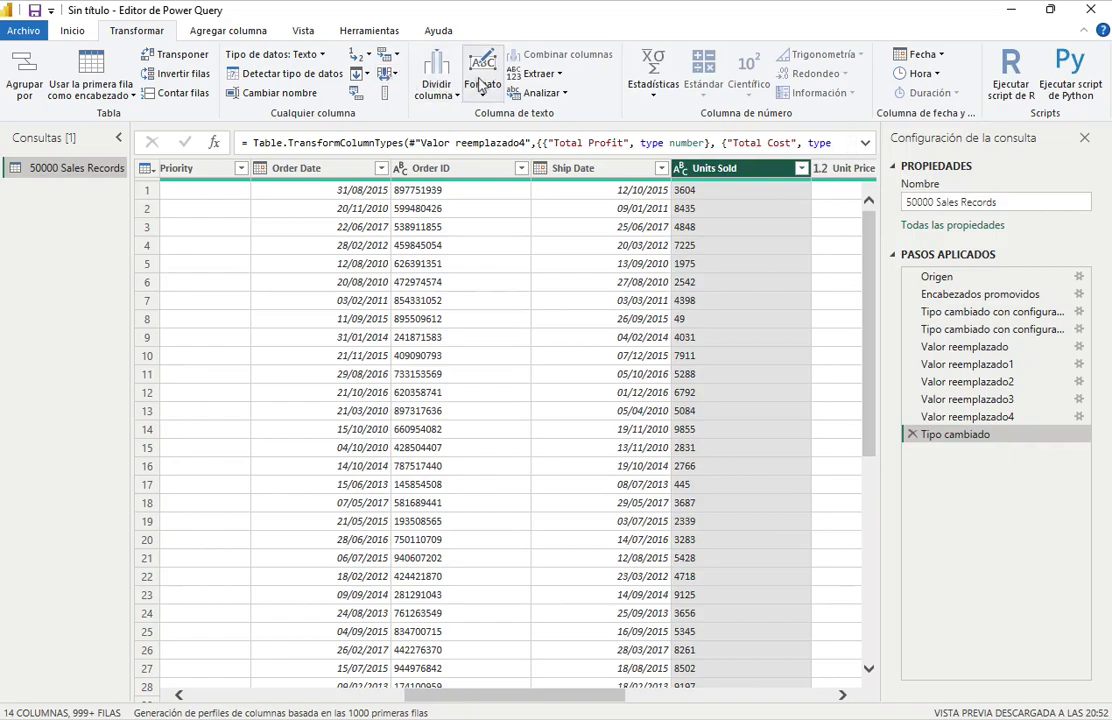
left_click(300, 77)
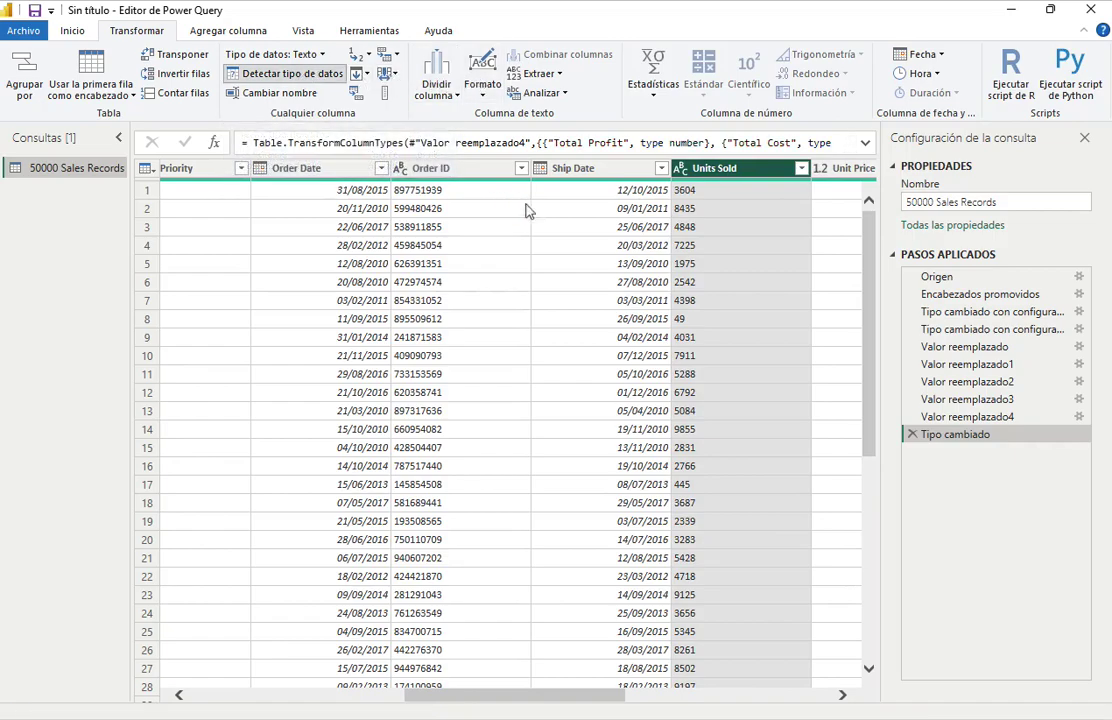
left_click(428, 168)
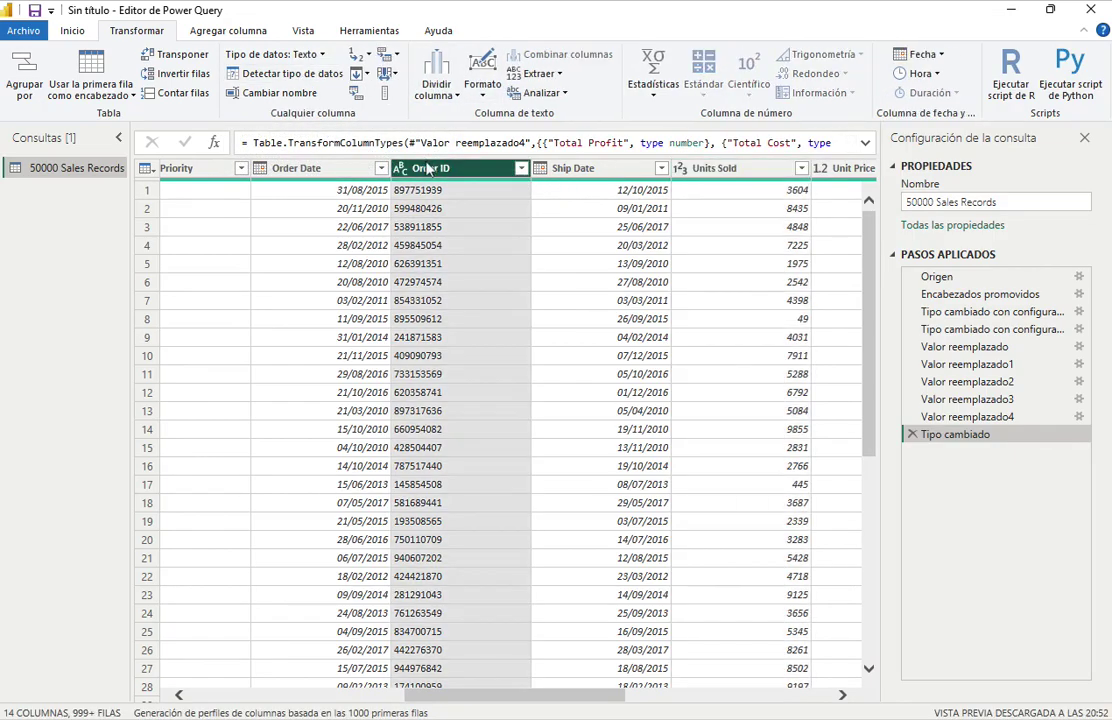
left_click(297, 75)
- Examine the distinct values in the Region column's filter list, and close it without filtering
left_click_drag(585, 702, 477, 705)
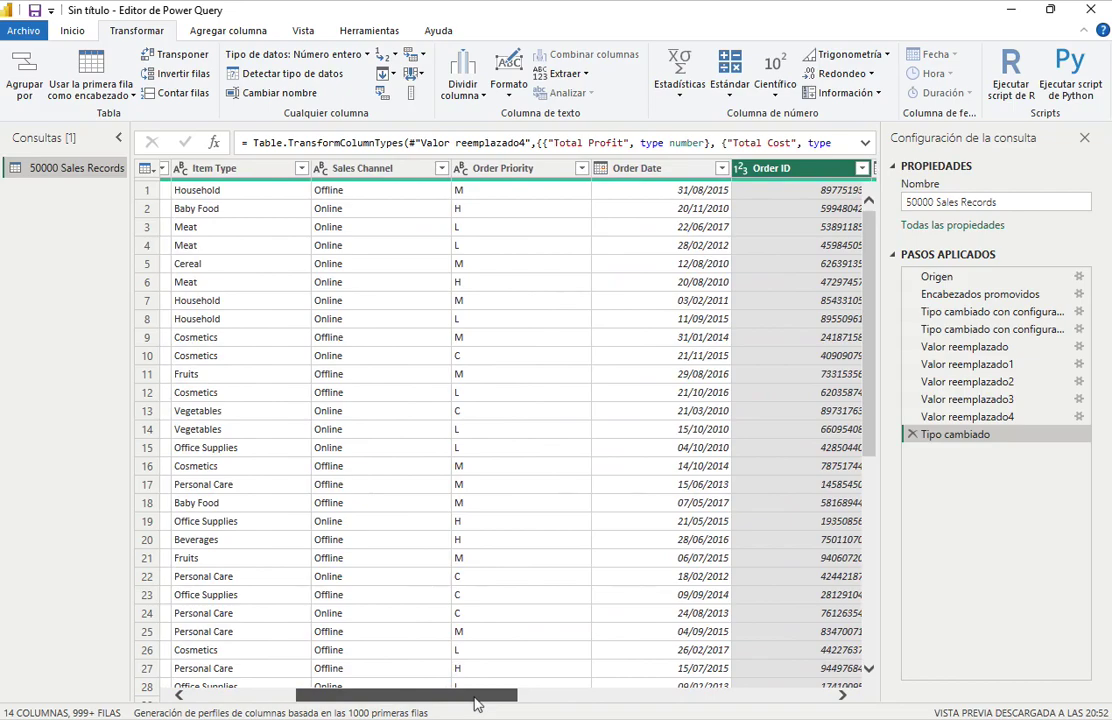
left_click_drag(477, 705, 358, 705)
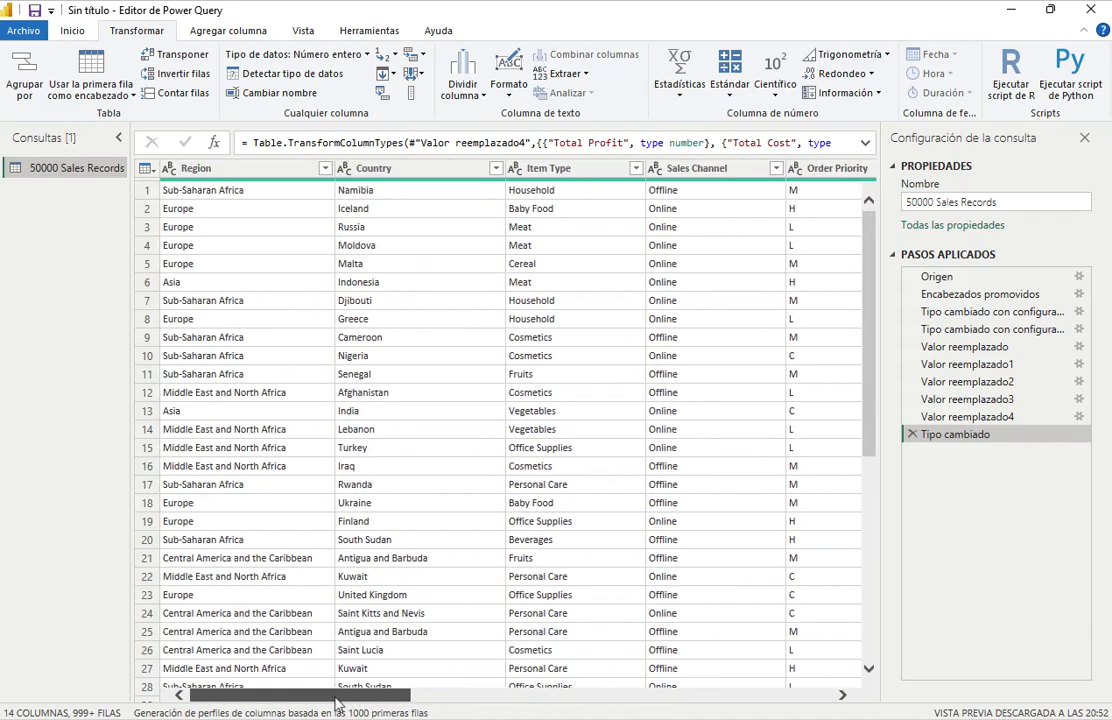
left_click(330, 172)
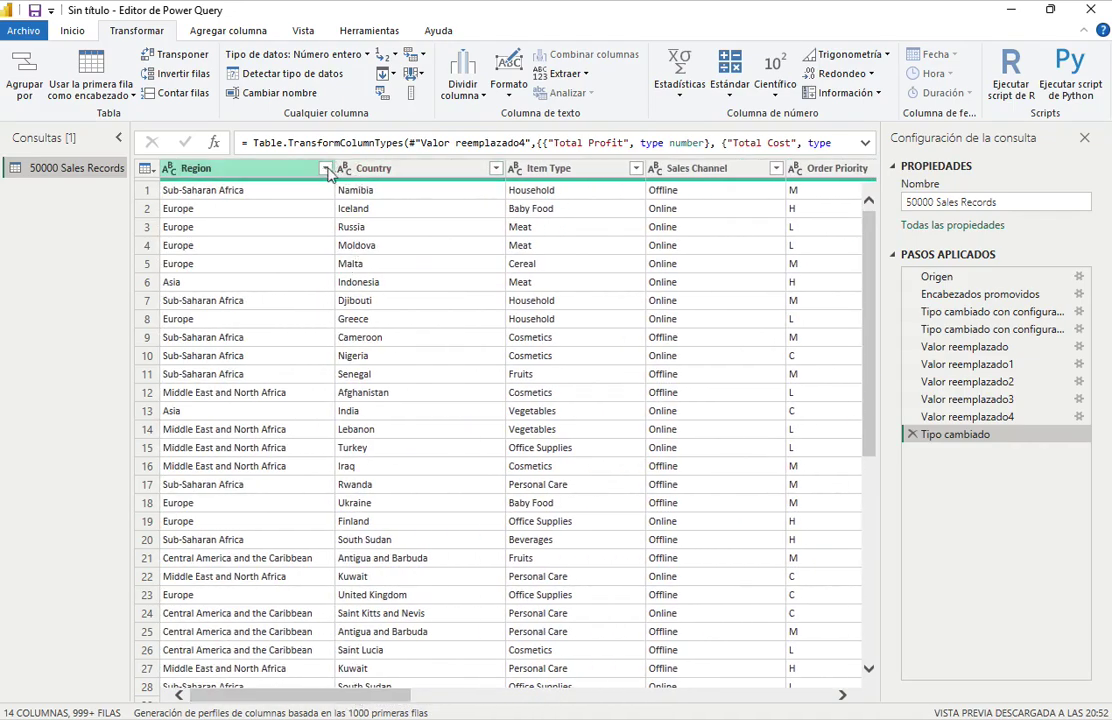
left_click(325, 169)
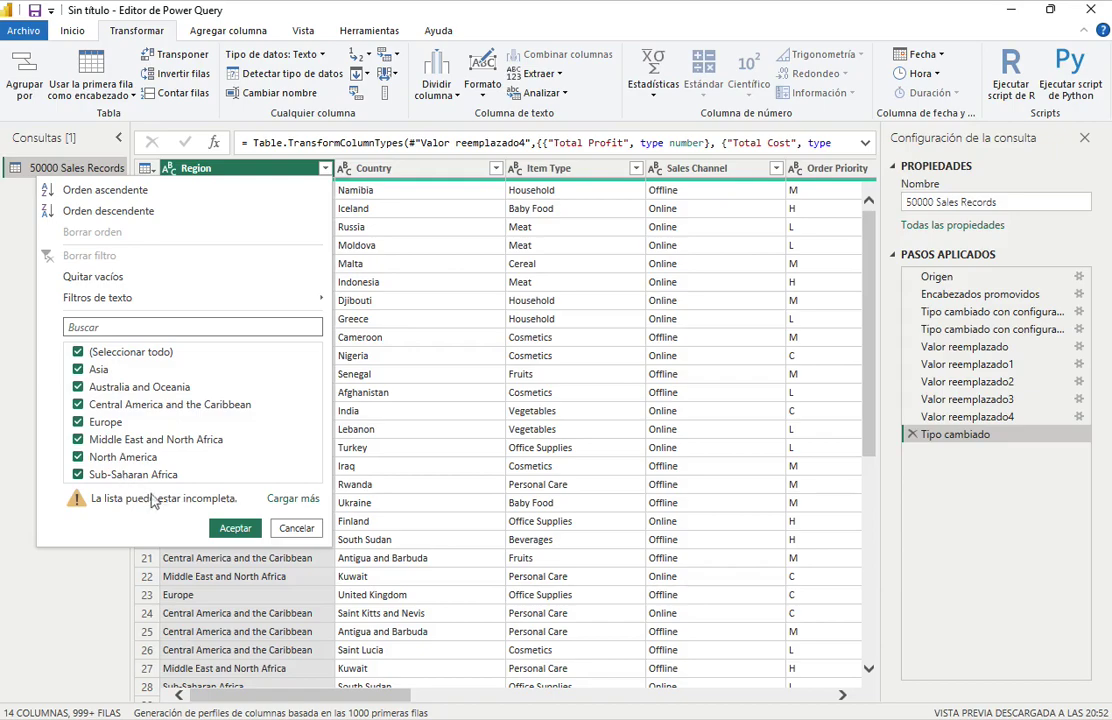
left_click(293, 527)
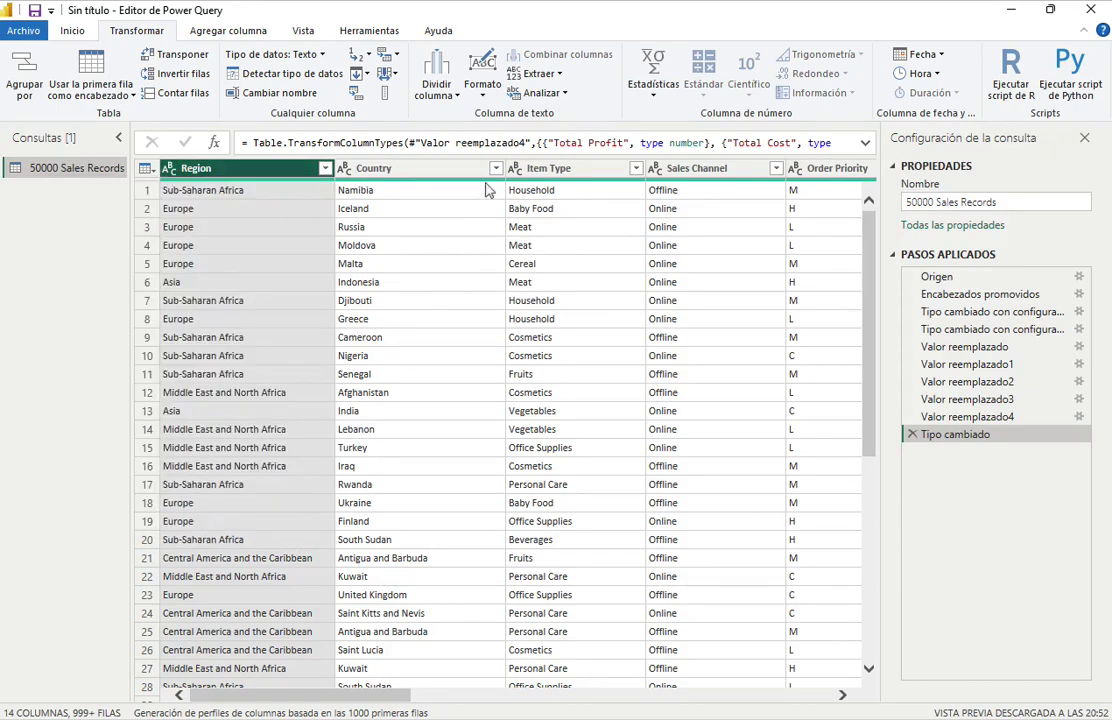
- Examine the distinct values in the Country, Item Type, Sales Channel and Order Priority filter lists, and close them without filtering
left_click(495, 168)
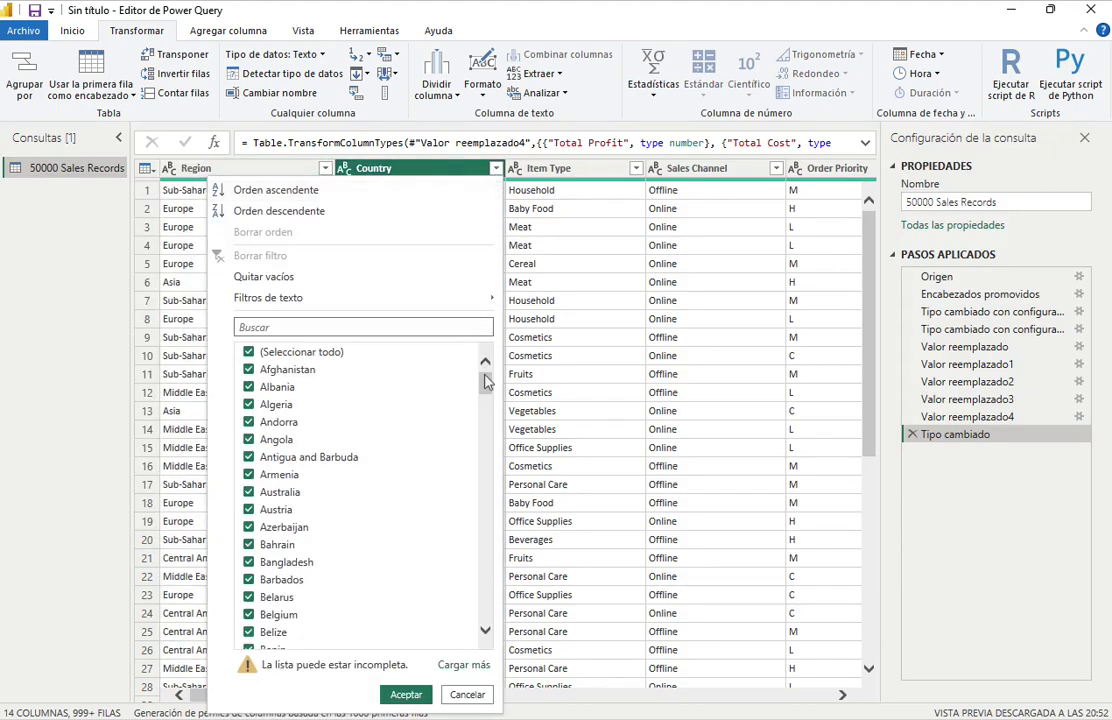
left_click_drag(486, 385, 480, 588)
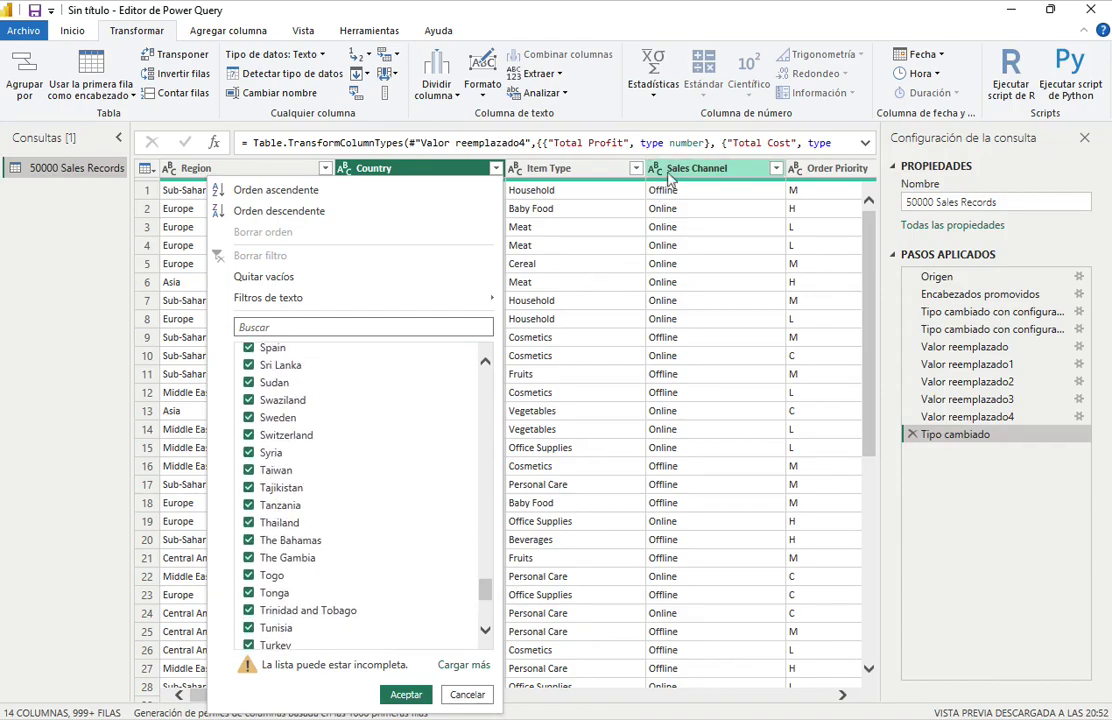
left_click(637, 168)
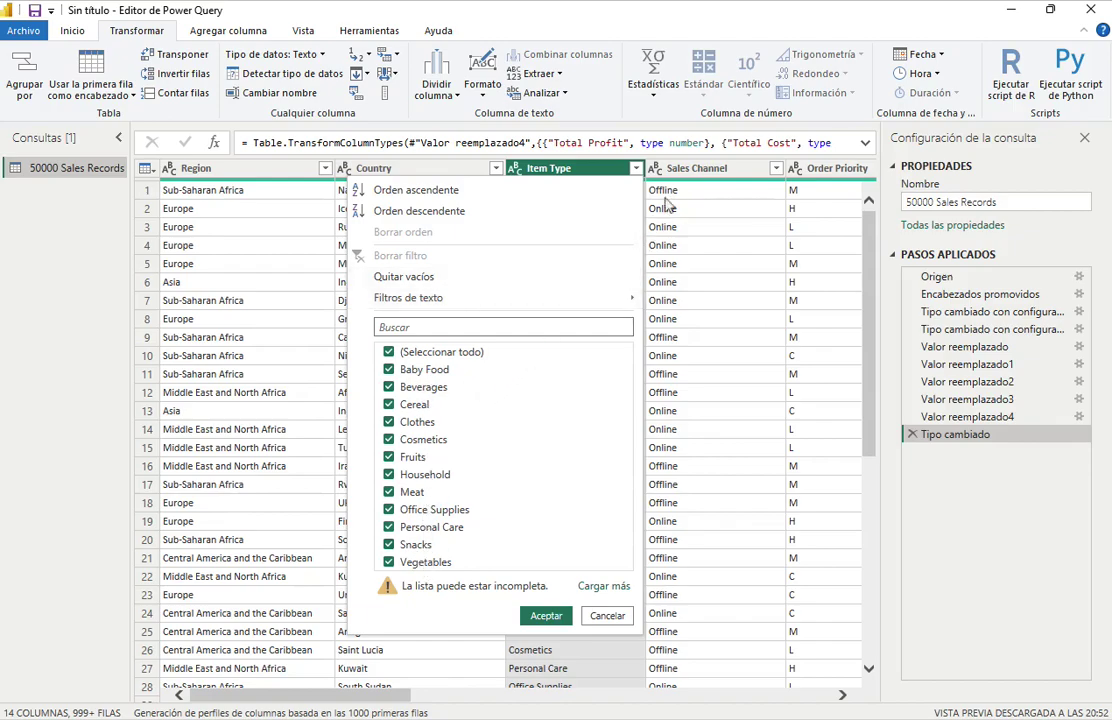
left_click(776, 168)
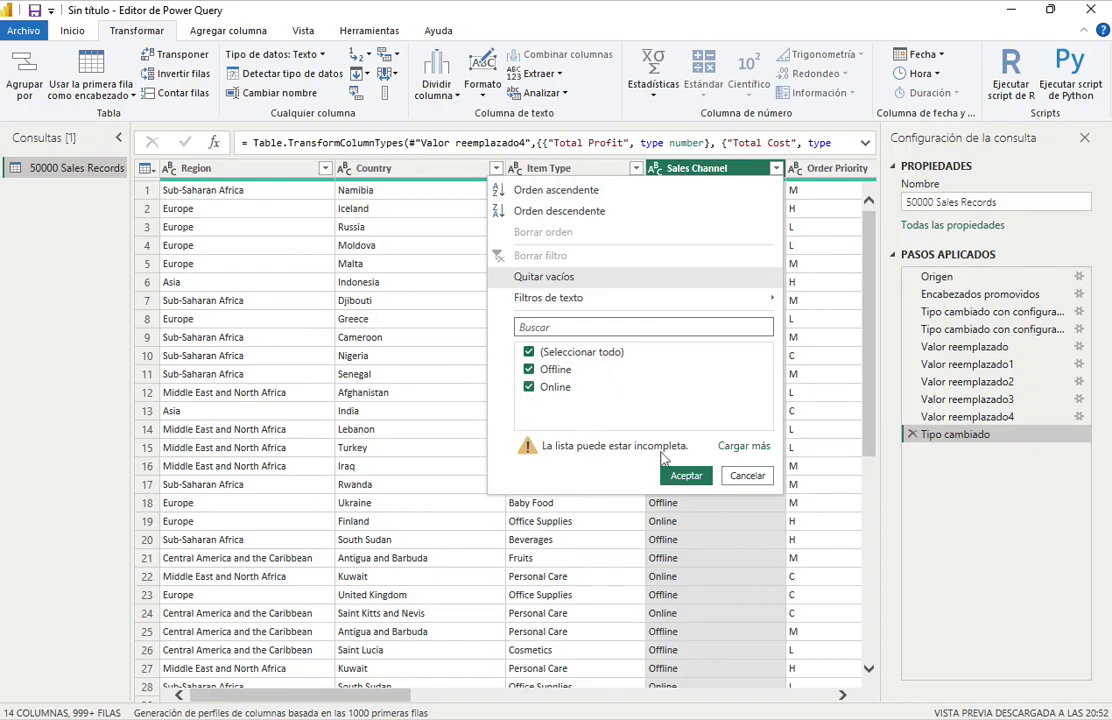
left_click(746, 476)
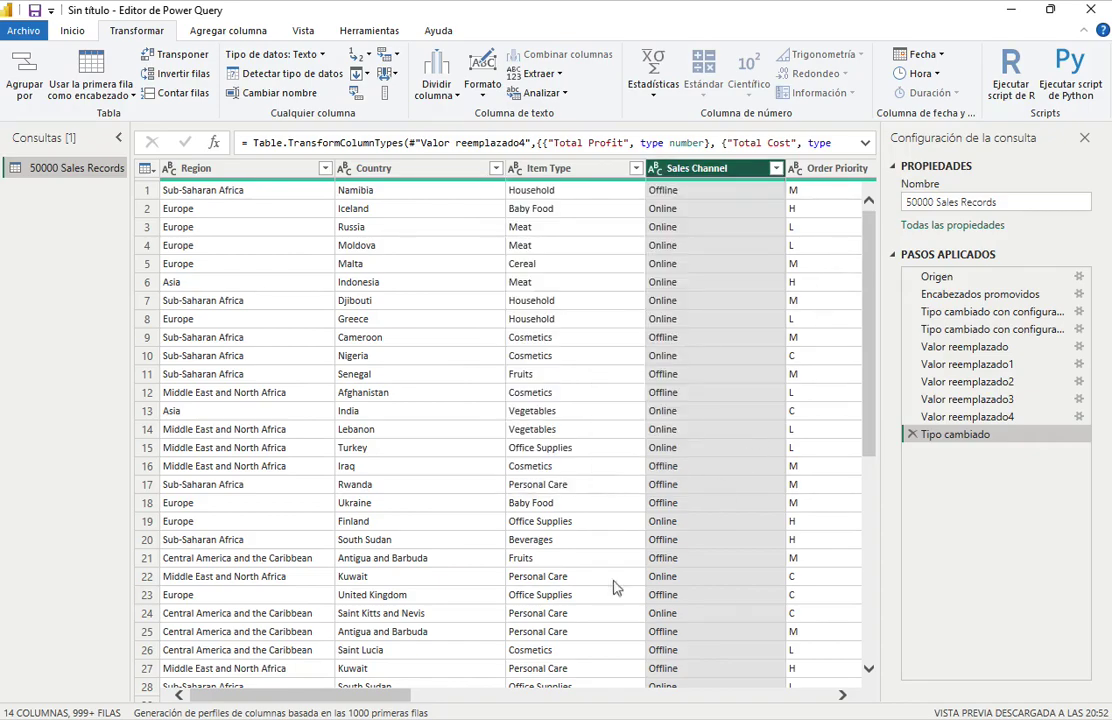
left_click_drag(369, 697, 424, 707)
left_click(735, 171)
left_click(735, 170)
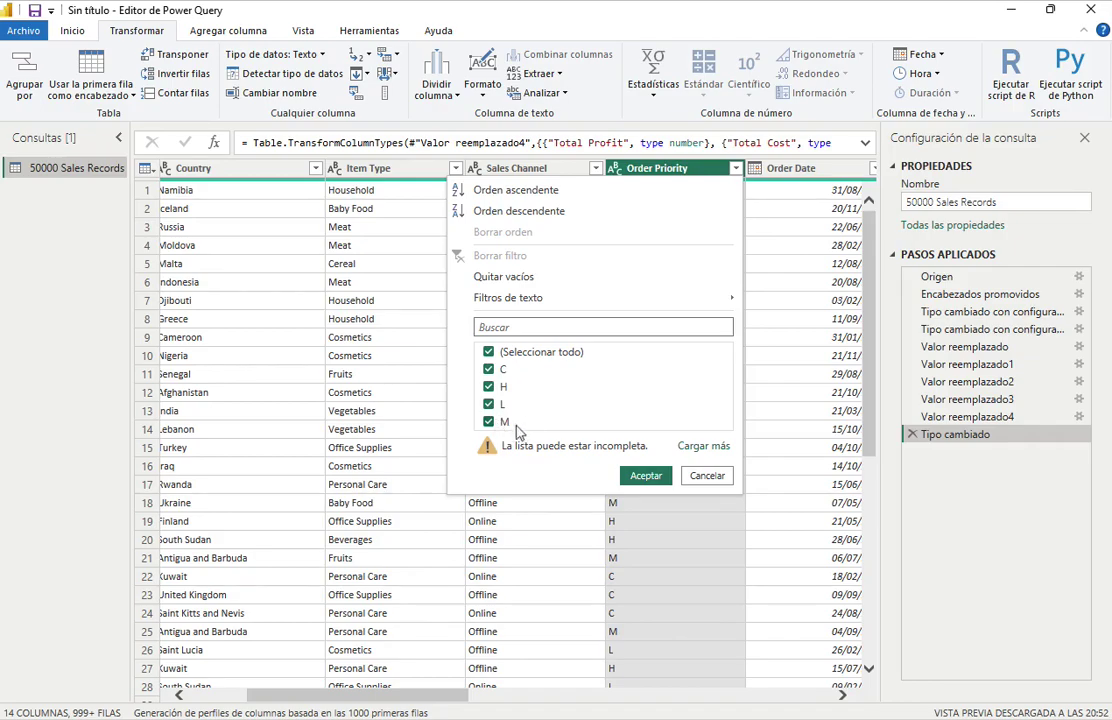
left_click(705, 475)
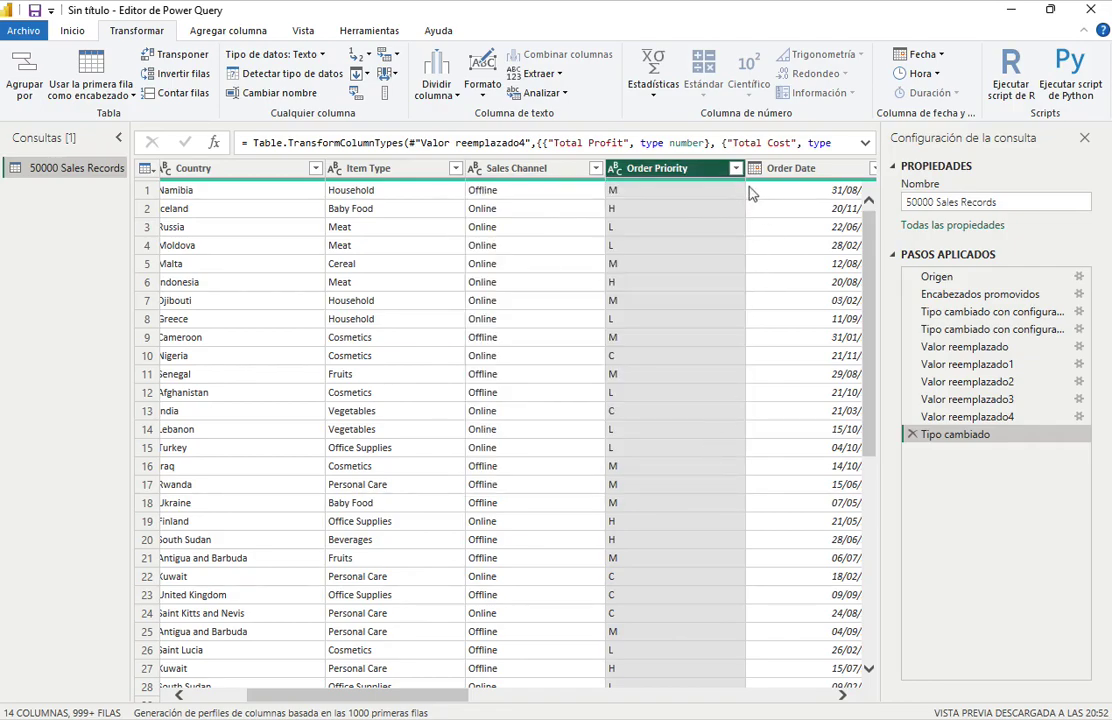
left_click_drag(413, 699, 337, 713)
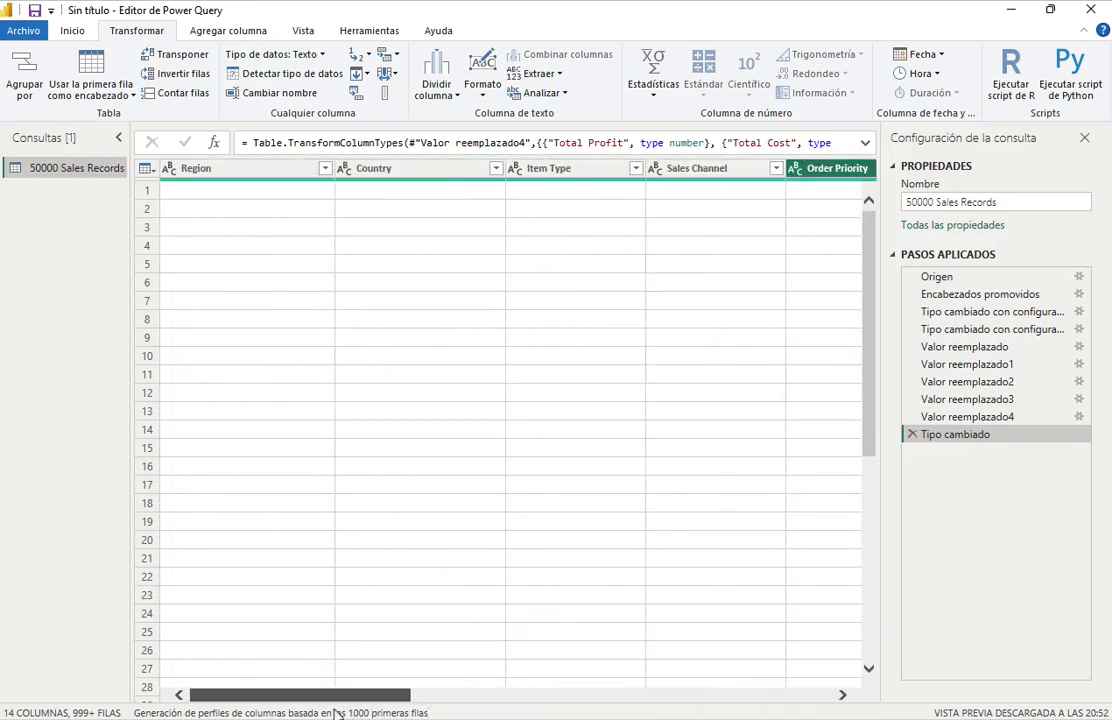
- Close the query editor with its pending changes applied, and rename the loaded table as Sales
left_click(20, 33)
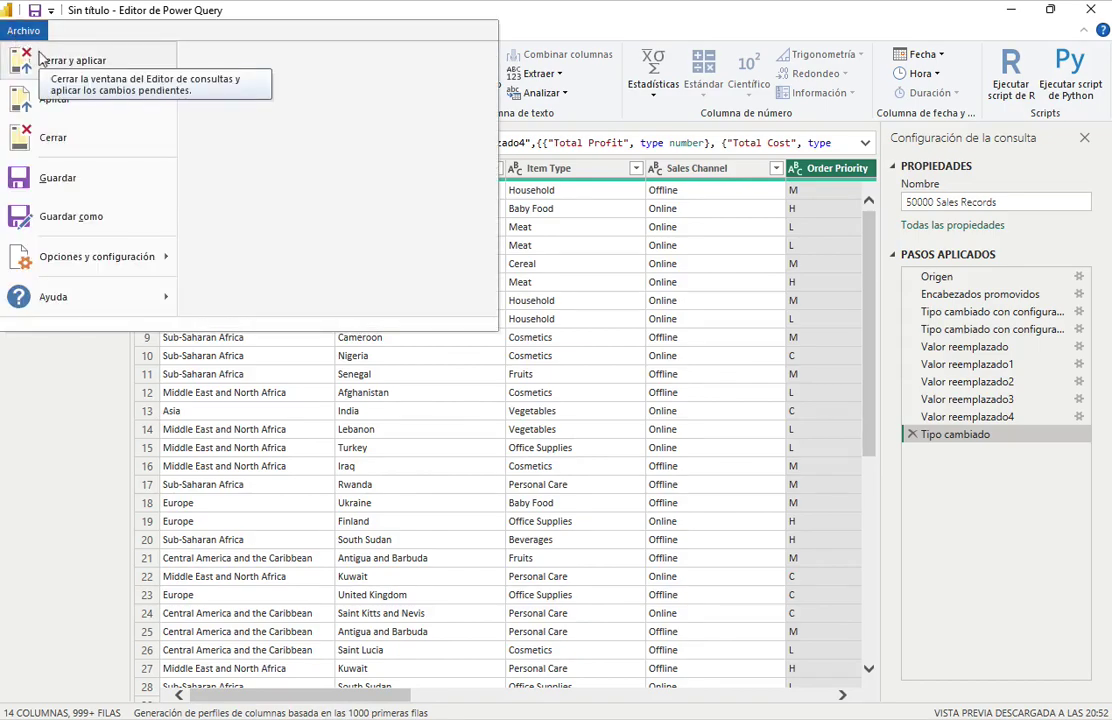
left_click(42, 60)
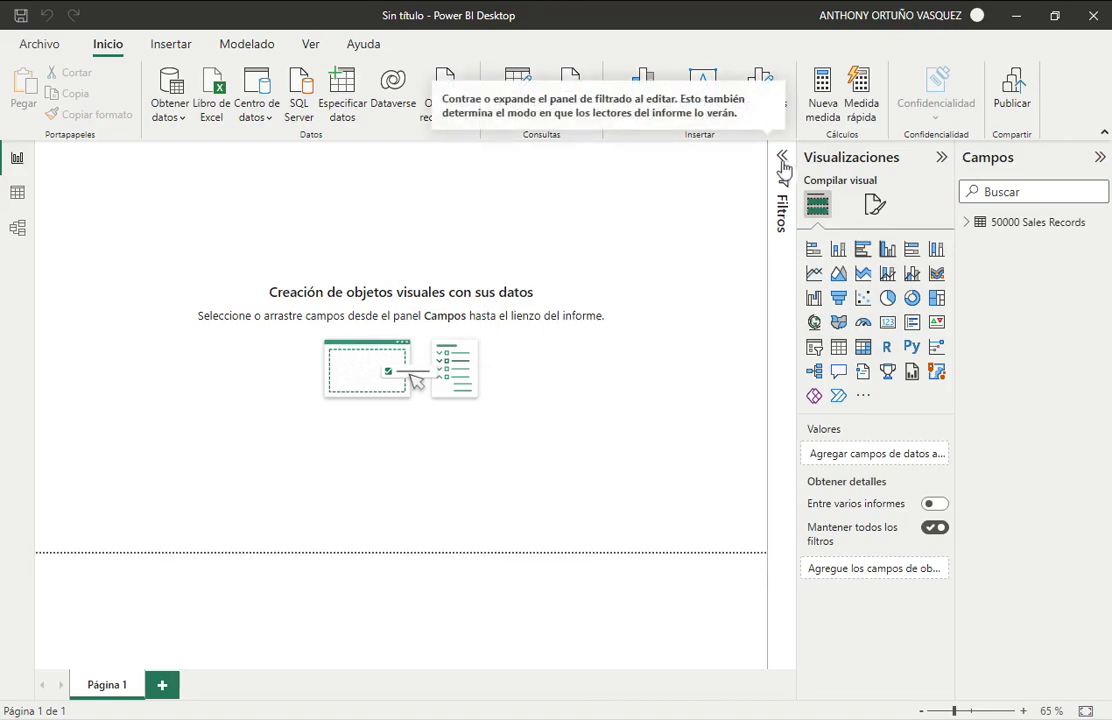
double_click(1025, 224)
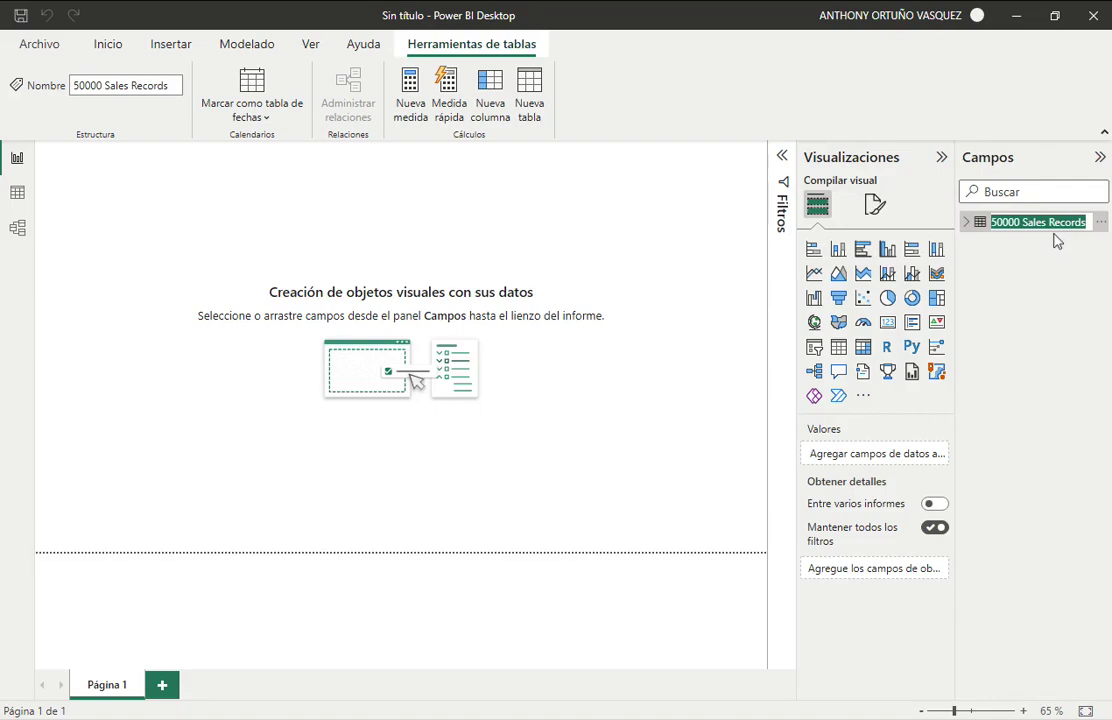
type("Sales")
key("Return")
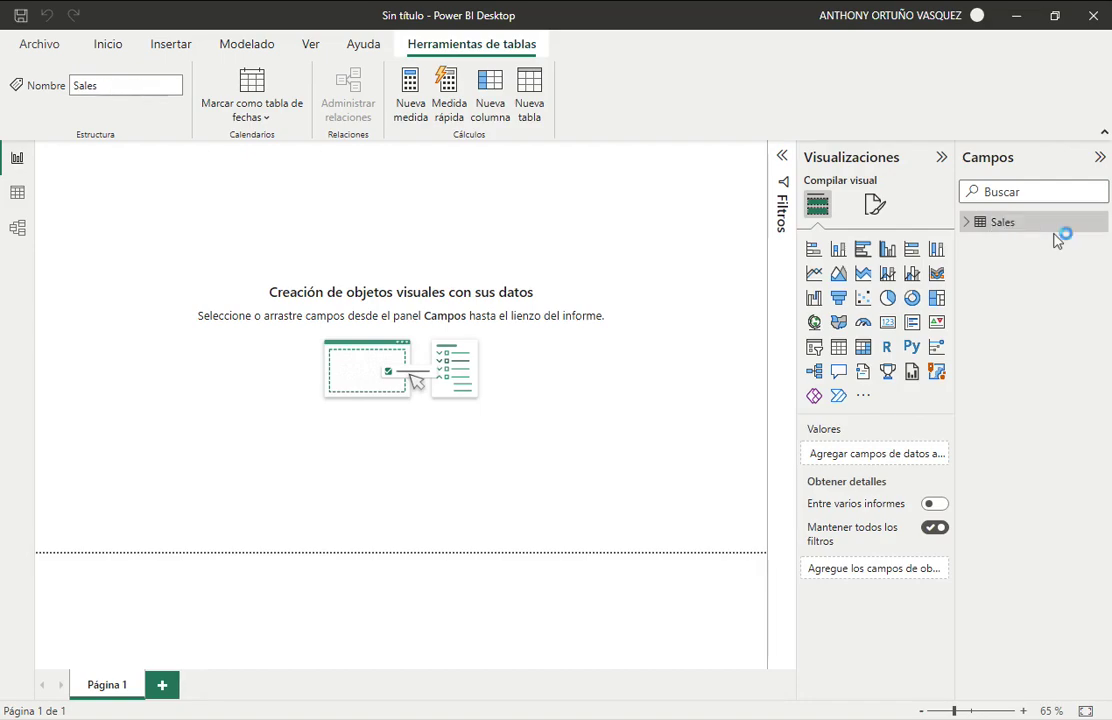
- Open the Sales table in the data view and format its Order Date column as 14/03/2001 (dd/mm/yyyy)
left_click(968, 226)
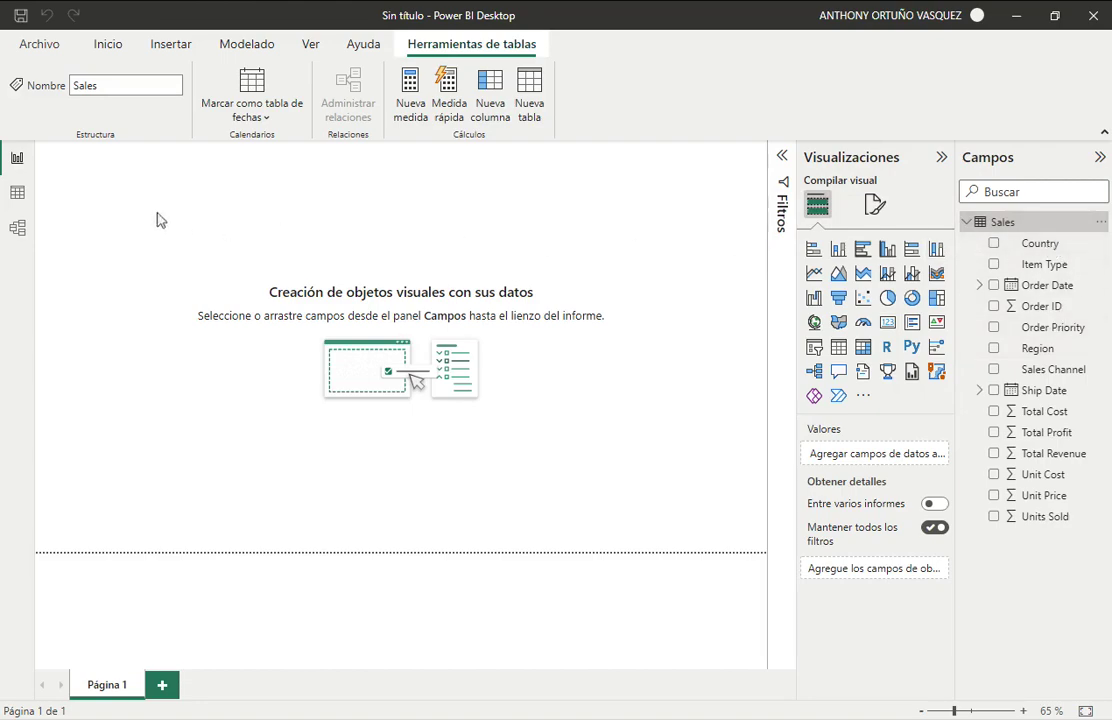
left_click(18, 195)
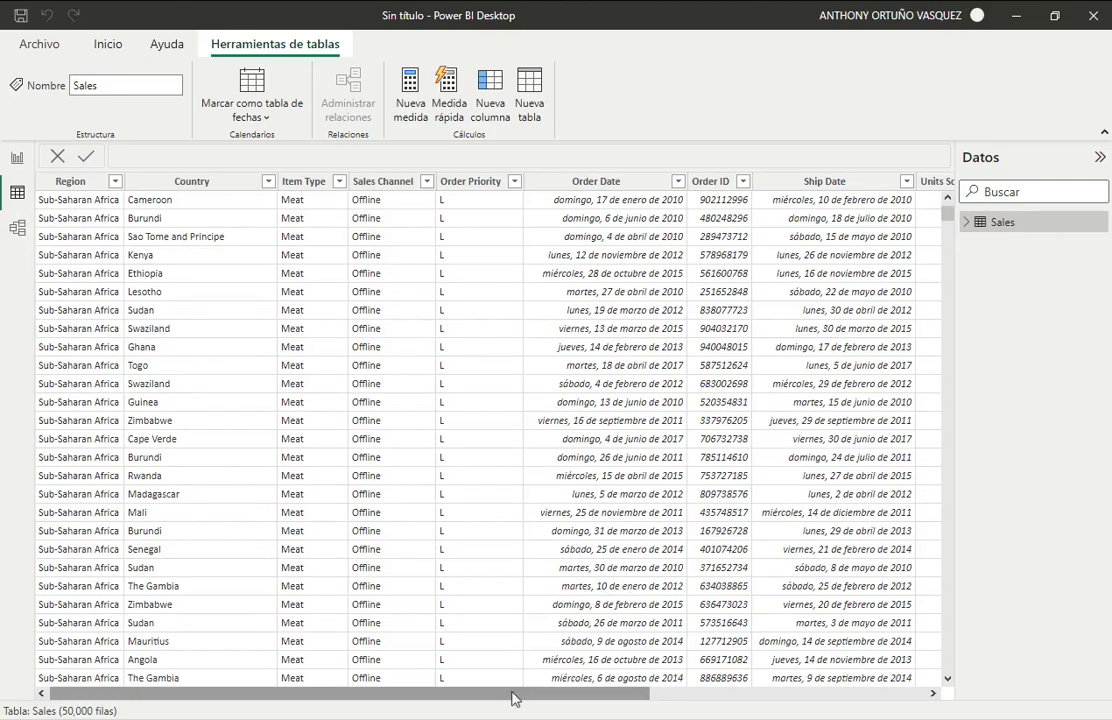
left_click_drag(518, 699, 641, 699)
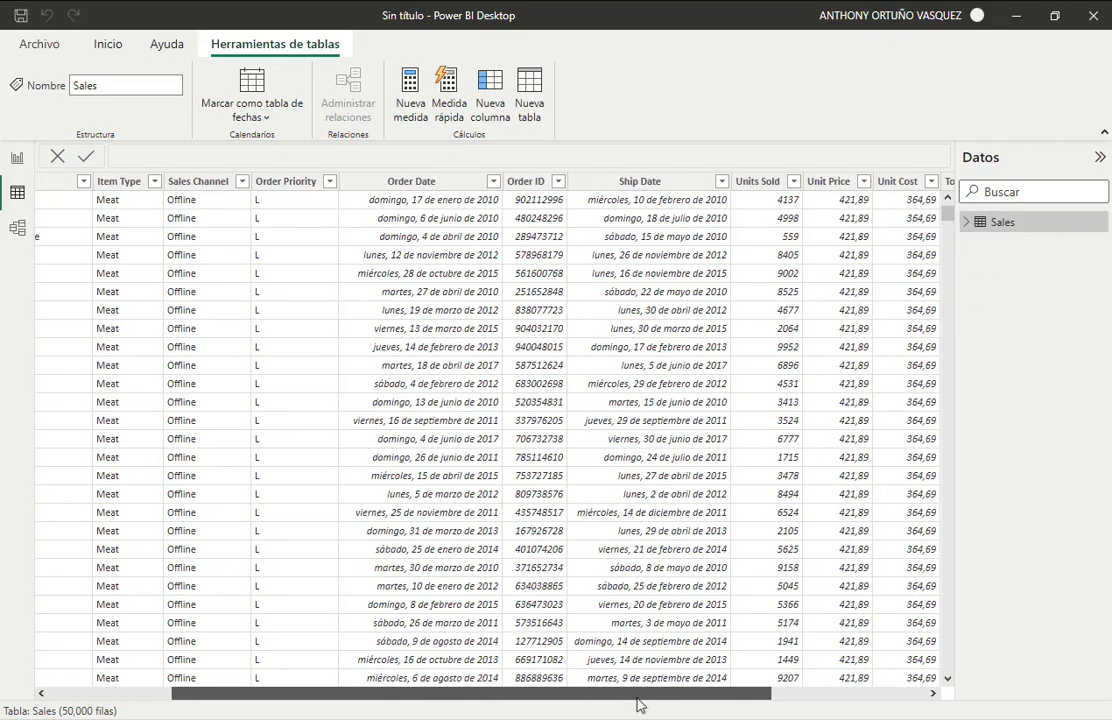
left_click(444, 187)
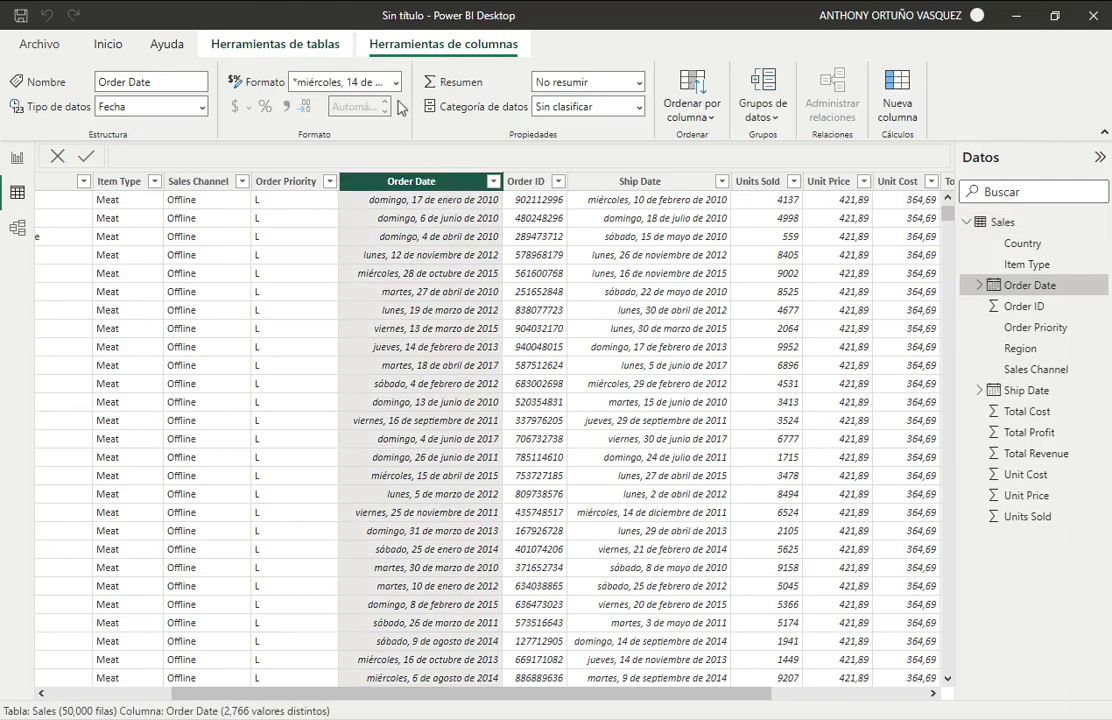
left_click(396, 82)
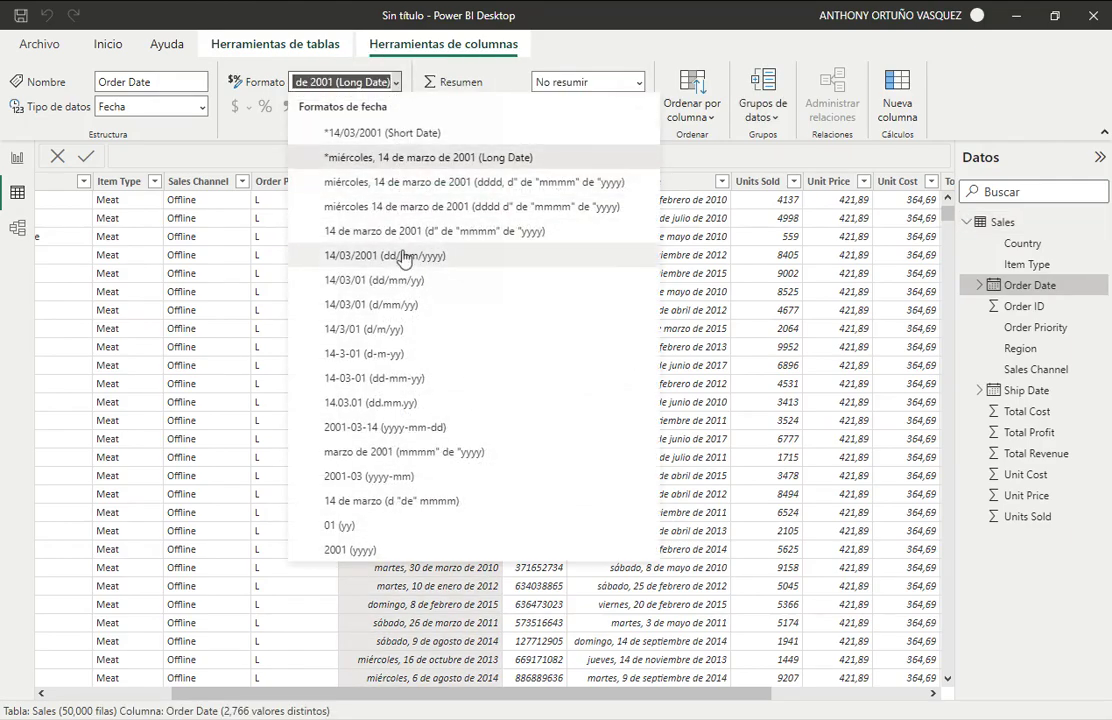
left_click(403, 257)
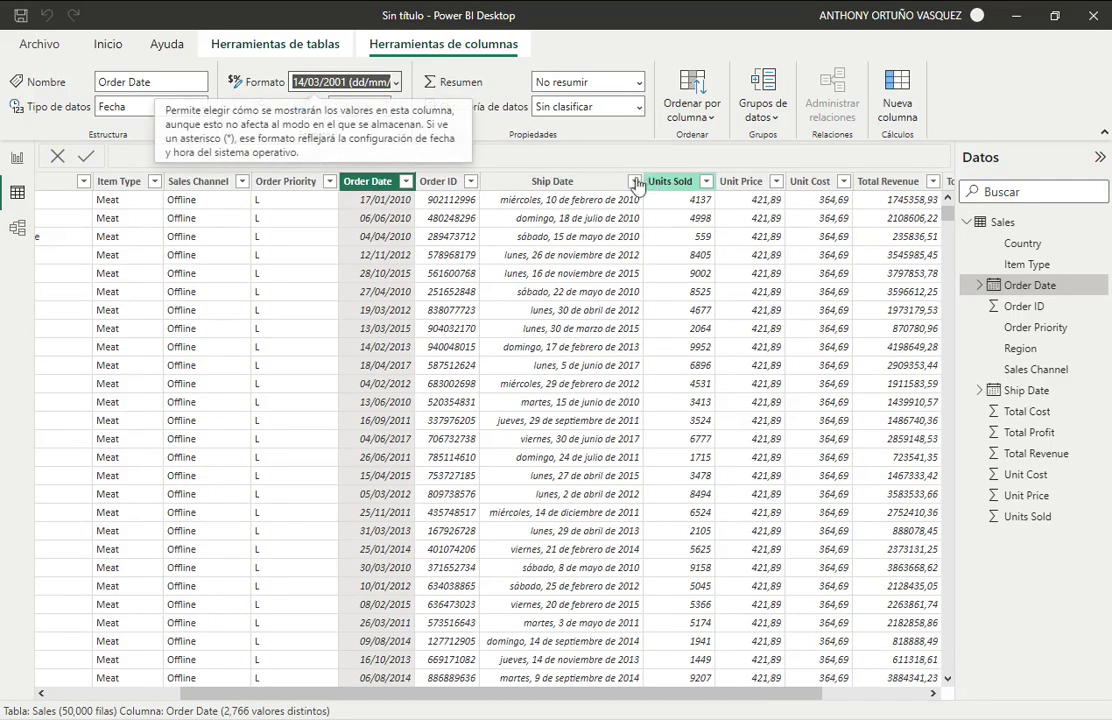
- Format the Ship Date column as 14/03/2001 (dd/mm/yyyy)
left_click(598, 186)
left_click(396, 82)
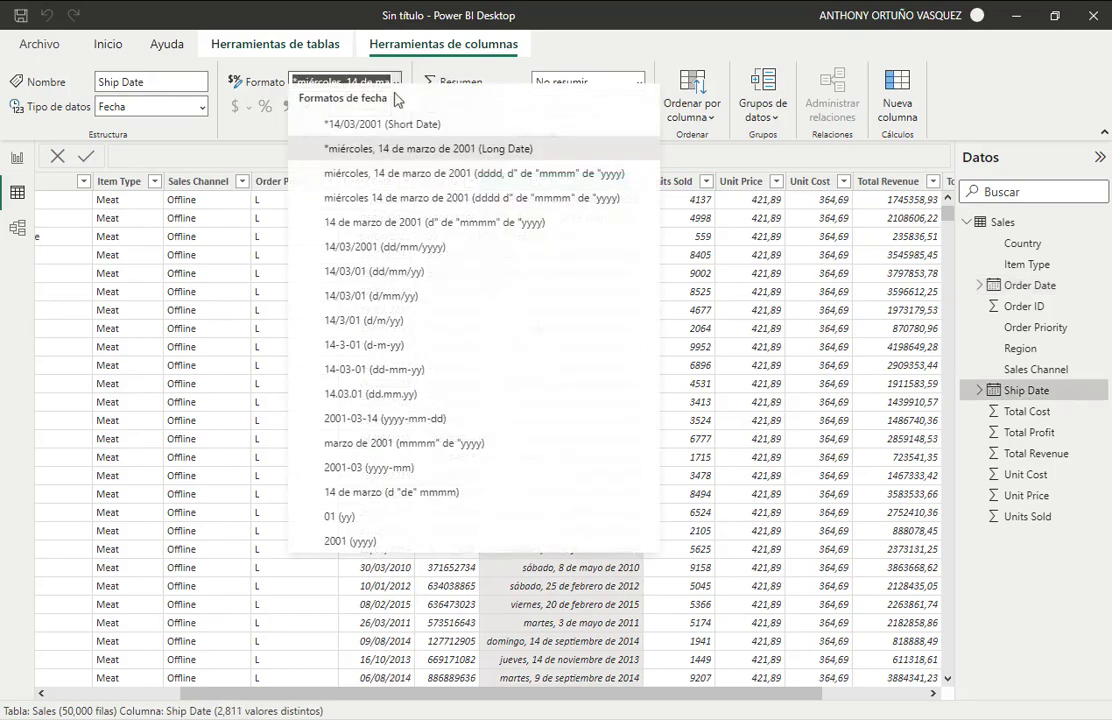
left_click(385, 256)
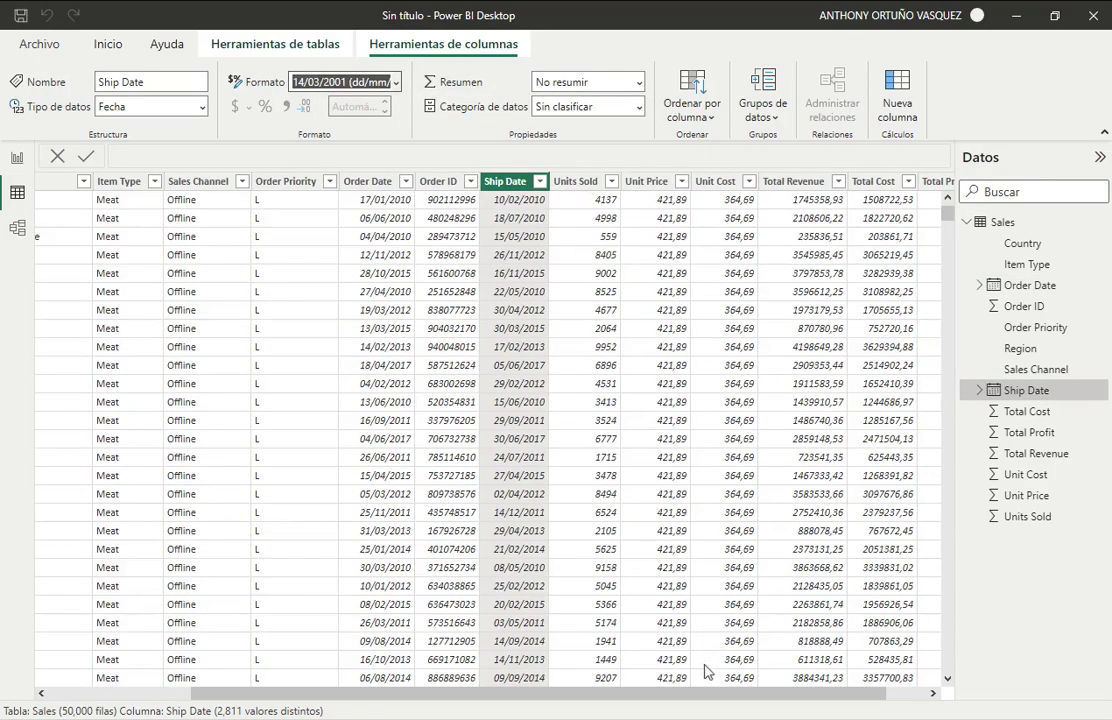
left_click_drag(606, 695, 452, 700)
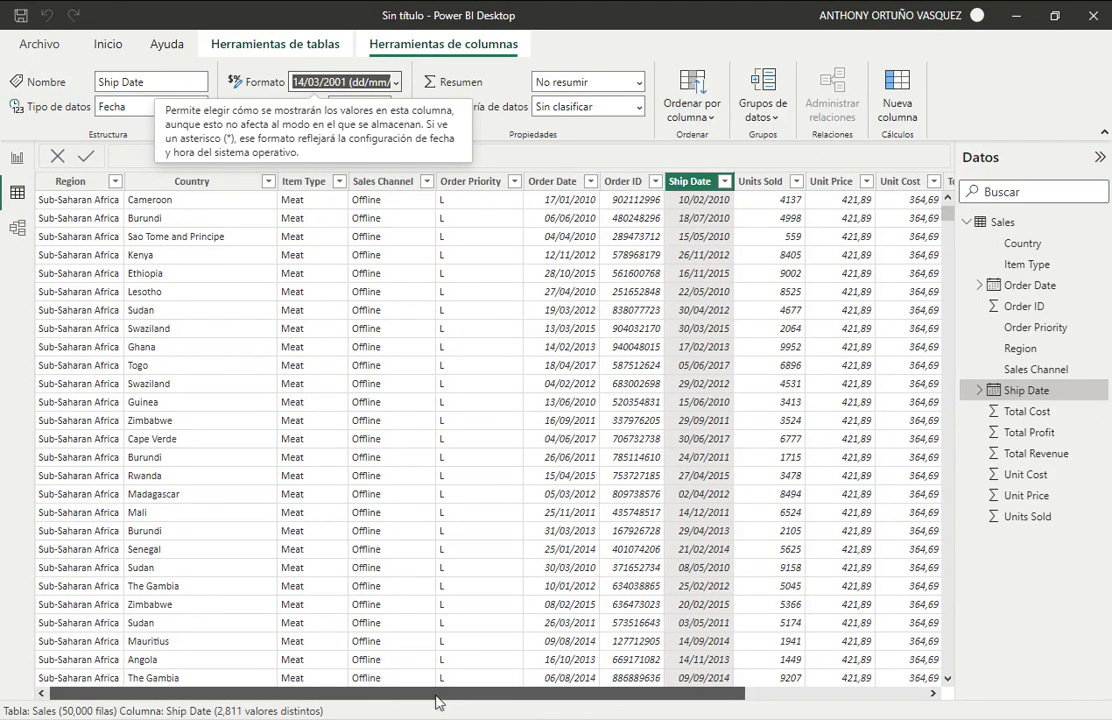
- Review the Order Date and Ship Date fields of the Sales table, and collapse its field list
left_click(16, 190)
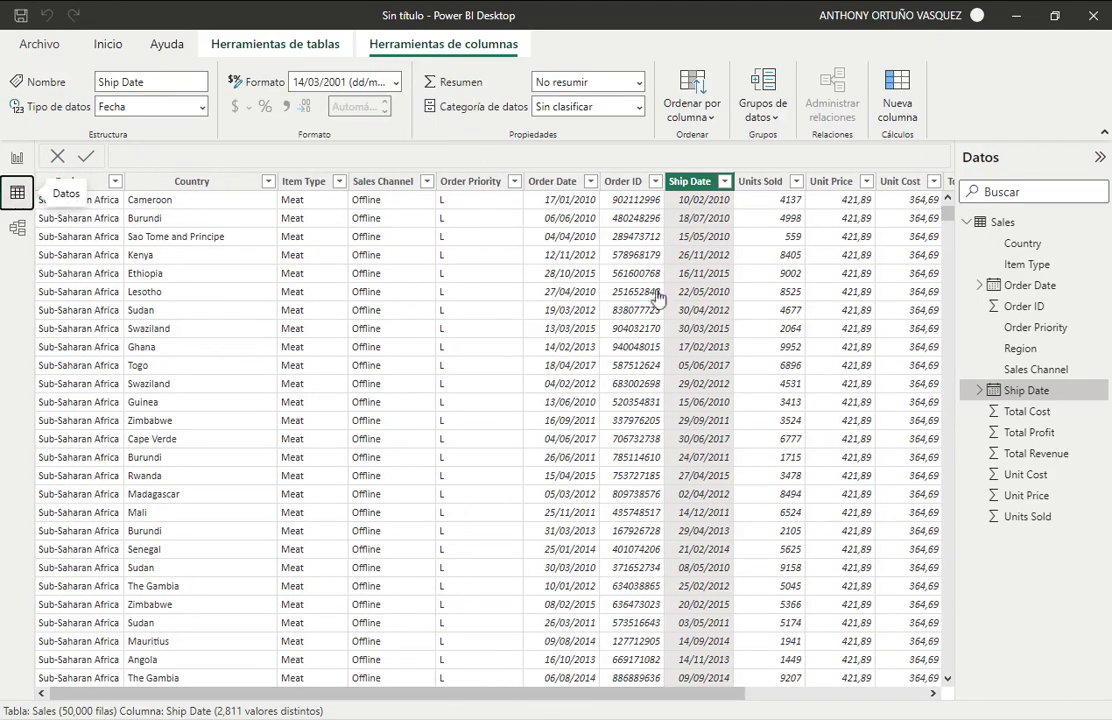
left_click(1030, 287)
left_click(1035, 391)
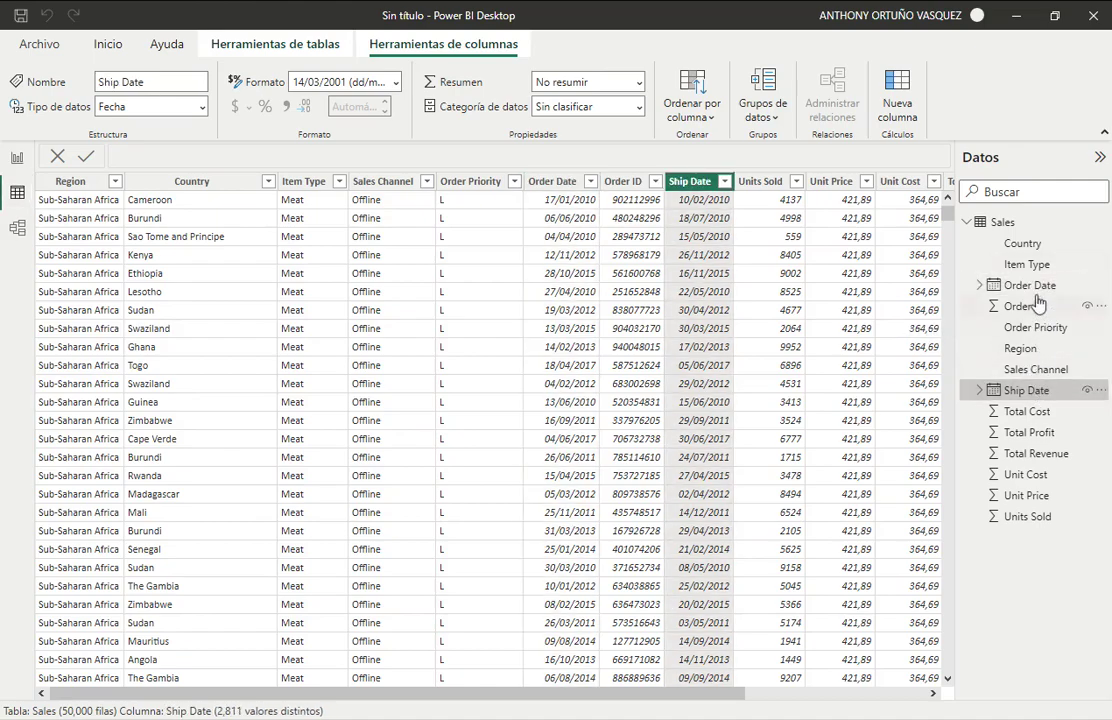
left_click(1036, 288)
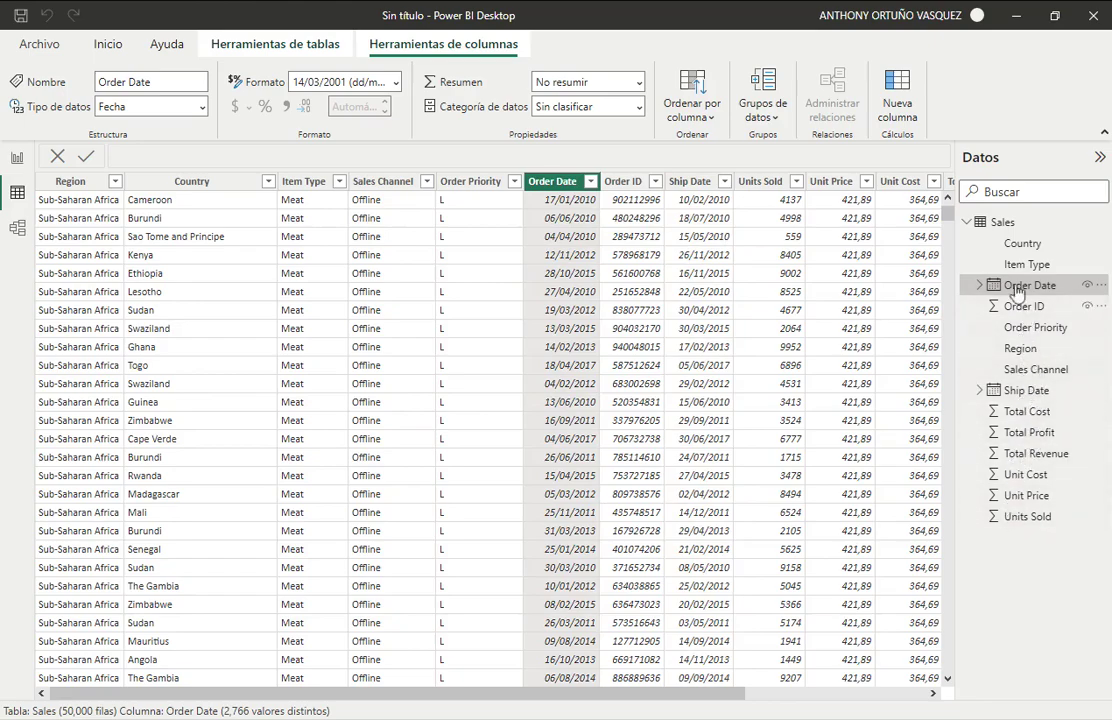
left_click(990, 230)
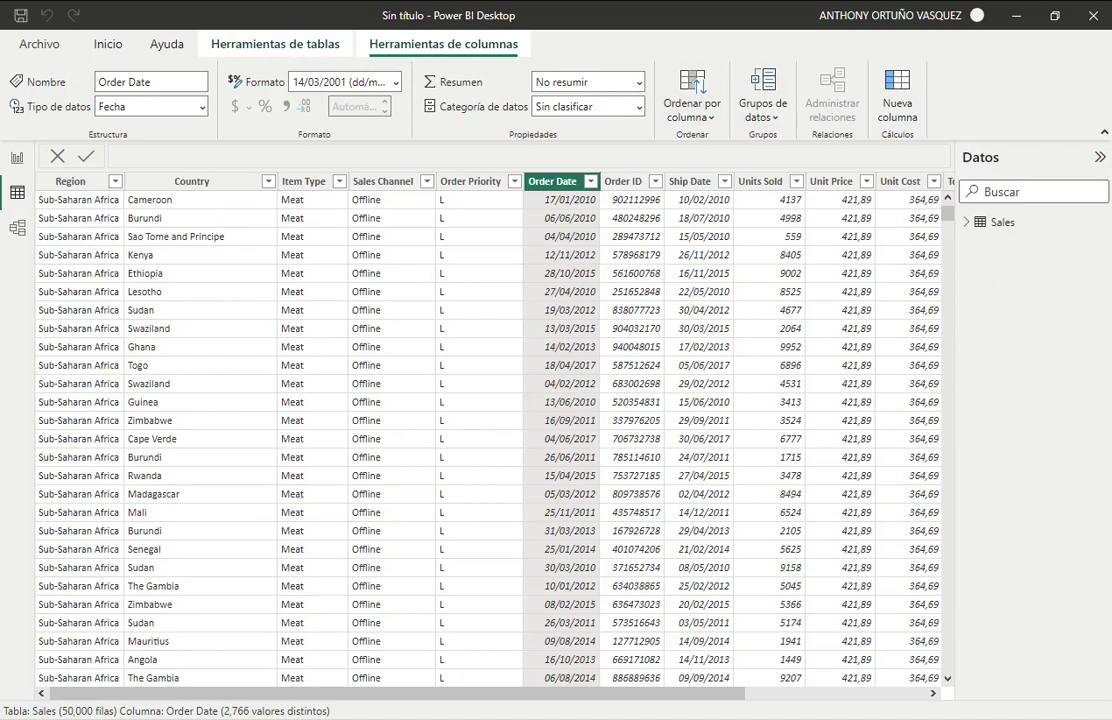
- Create a calculated table named Calendario whose formula uses the CALENDAR function
left_click(275, 44)
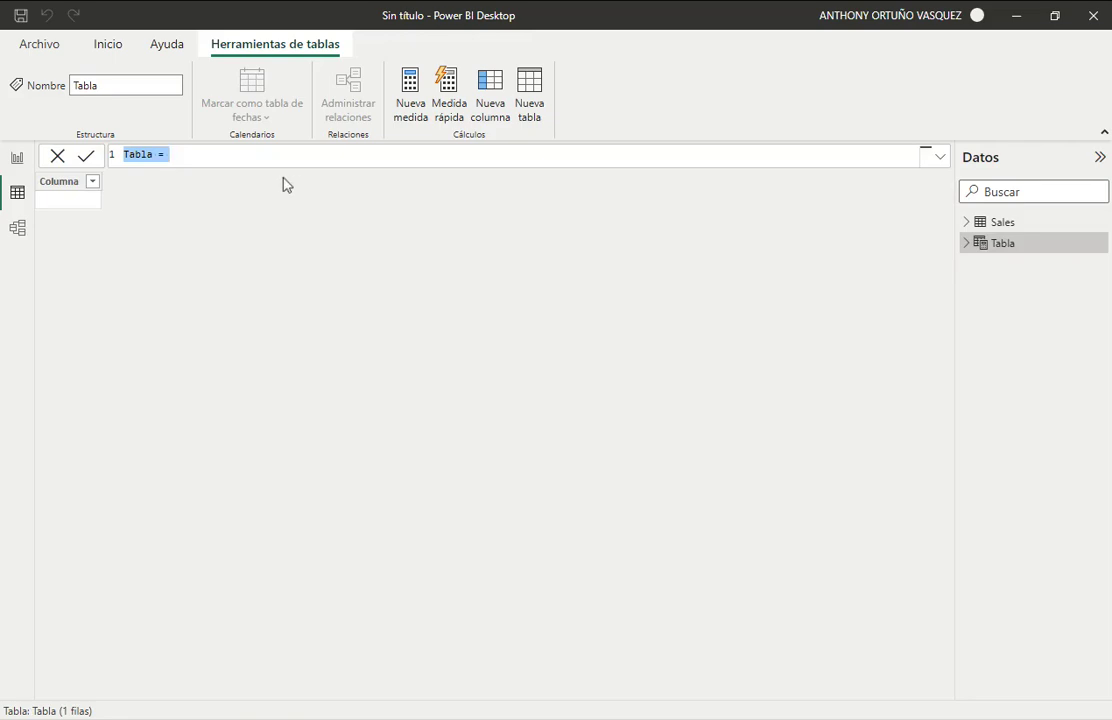
type("C")
type("alendari")
type("o +")
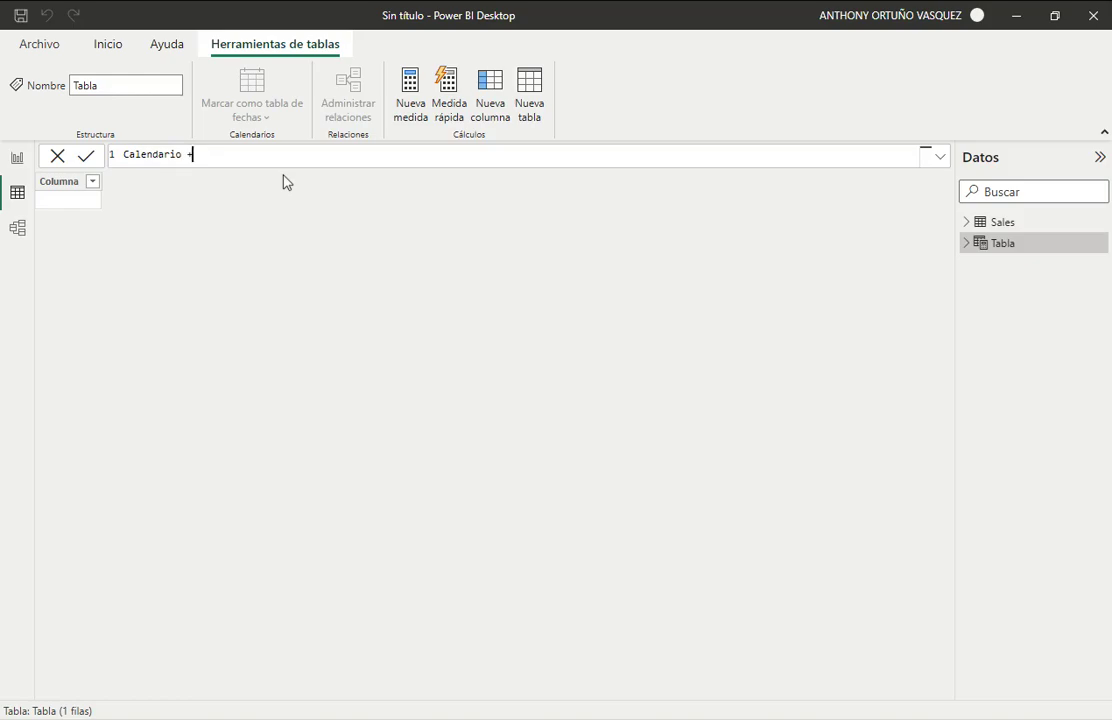
key("BackSpace")
key("BackSpace")
type("=")
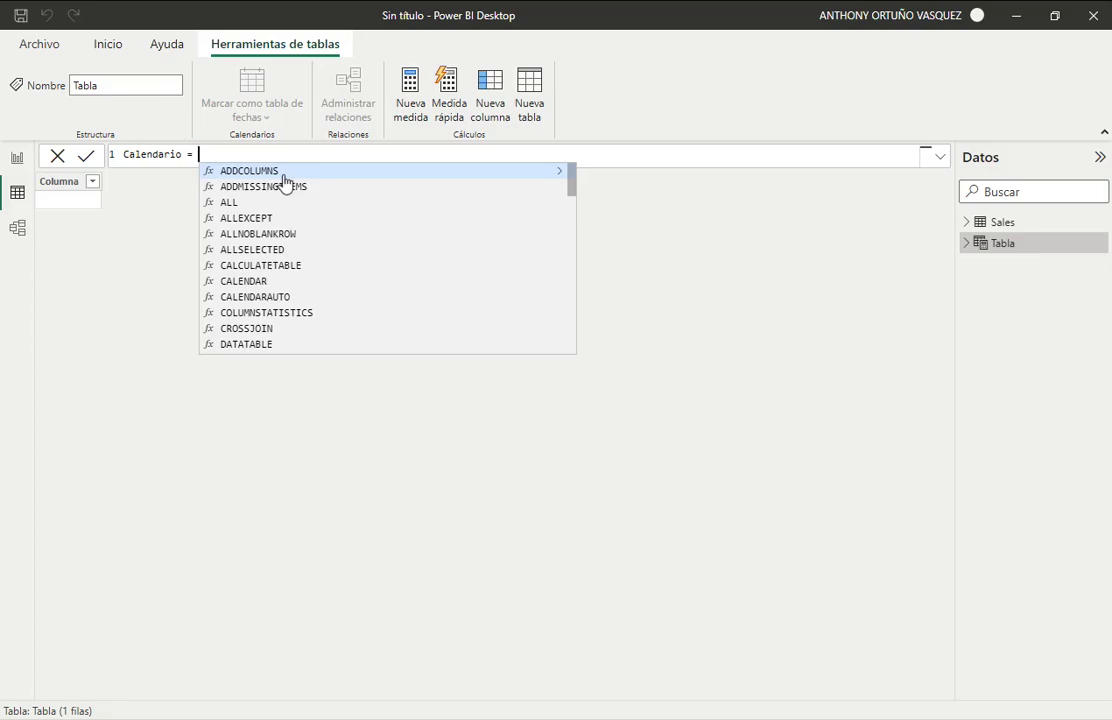
type(" Cale")
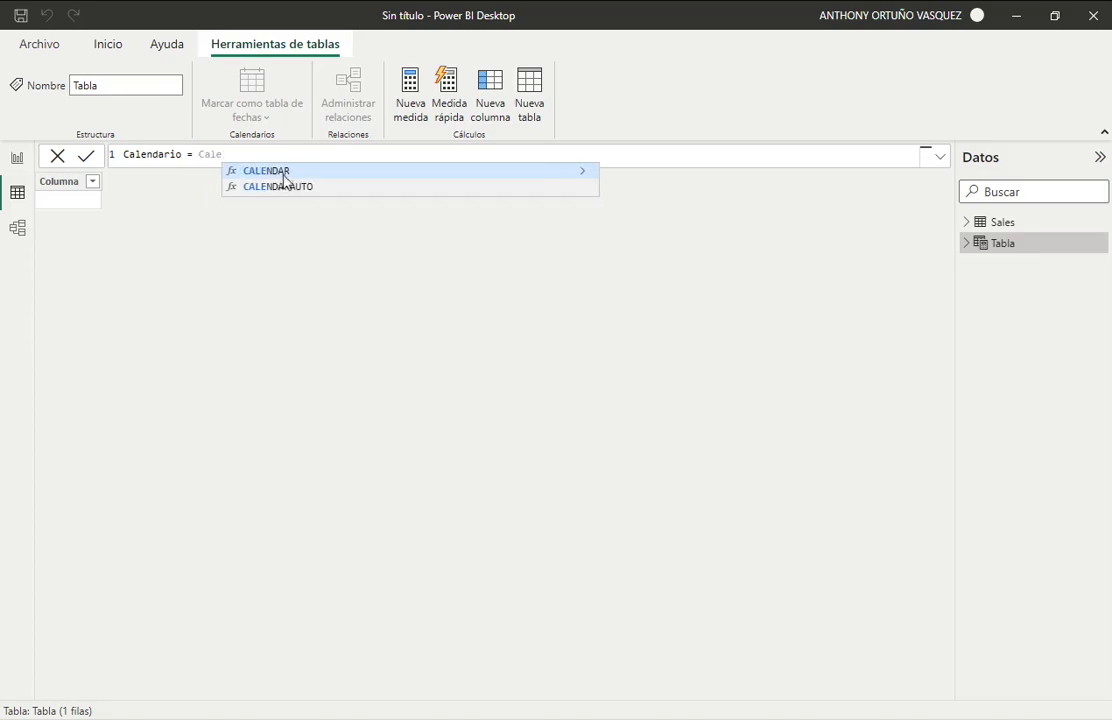
left_click(284, 176)
key("Return")
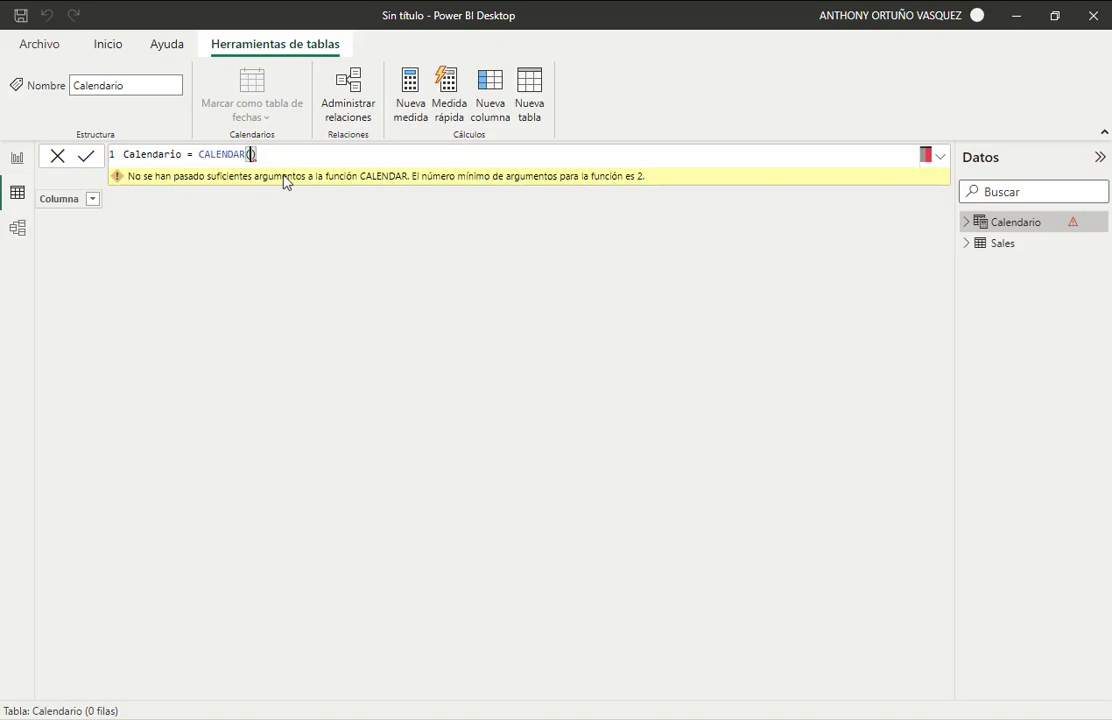
- Enter Min(Sales[Order Date]) as the start date argument of the Calendario table's CALENDAR function
type("Min")
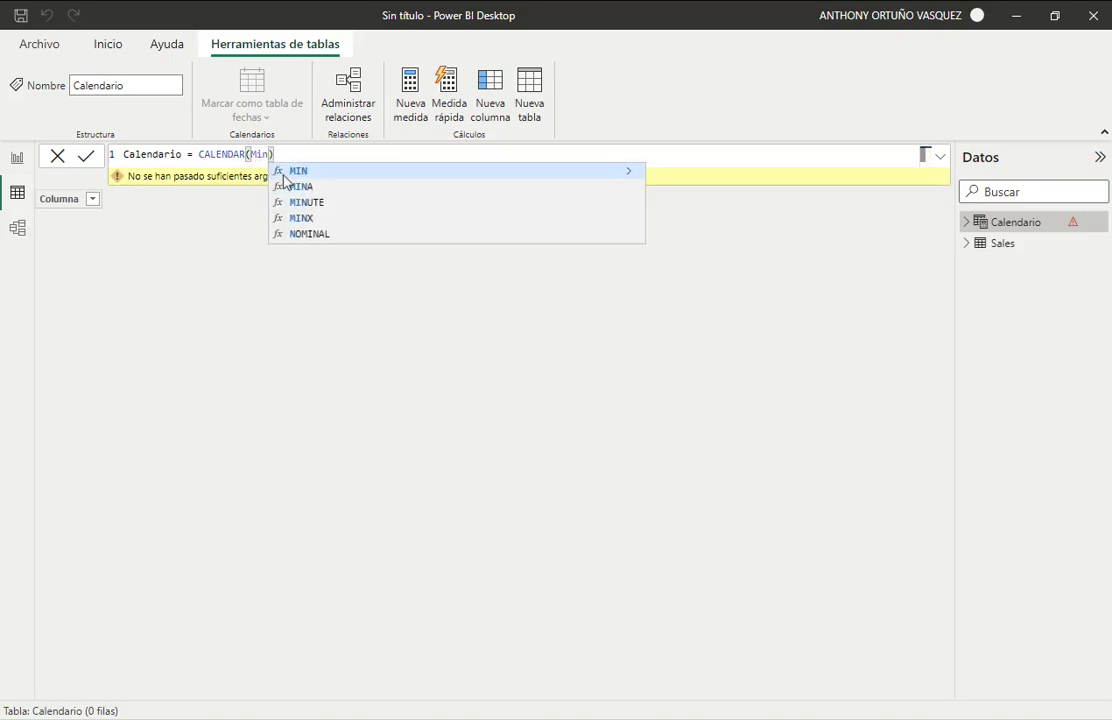
type("()")
key("Left")
type("S")
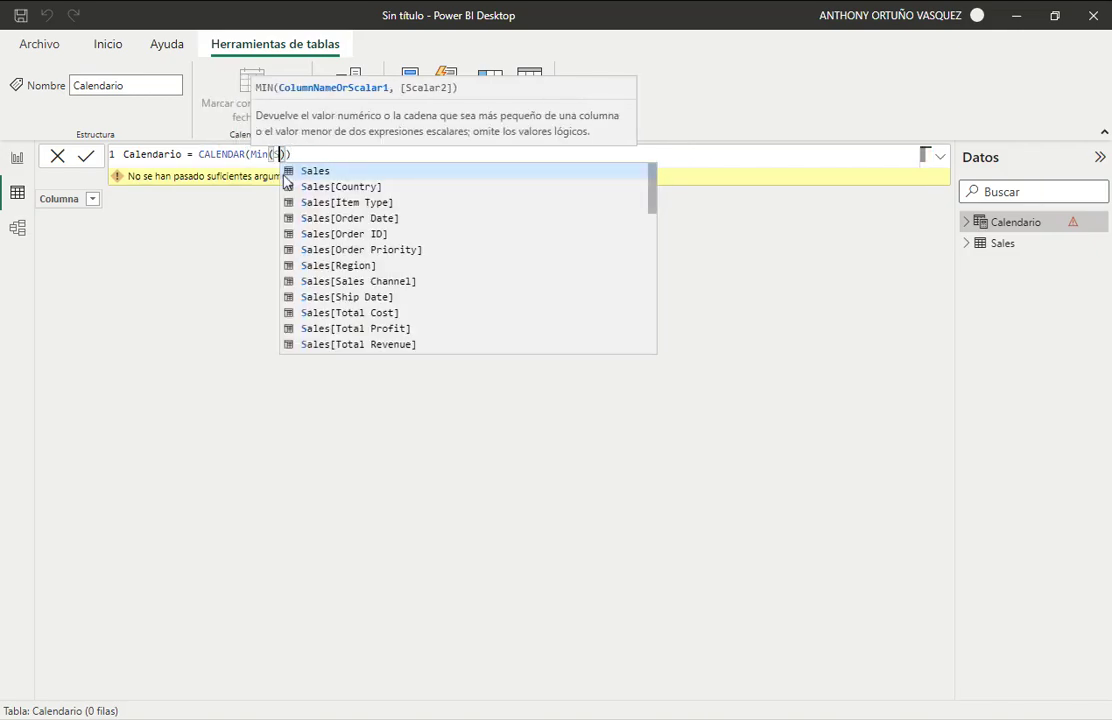
key("Down")
key("Down")
key("Down")
key("Down")
key("Up")
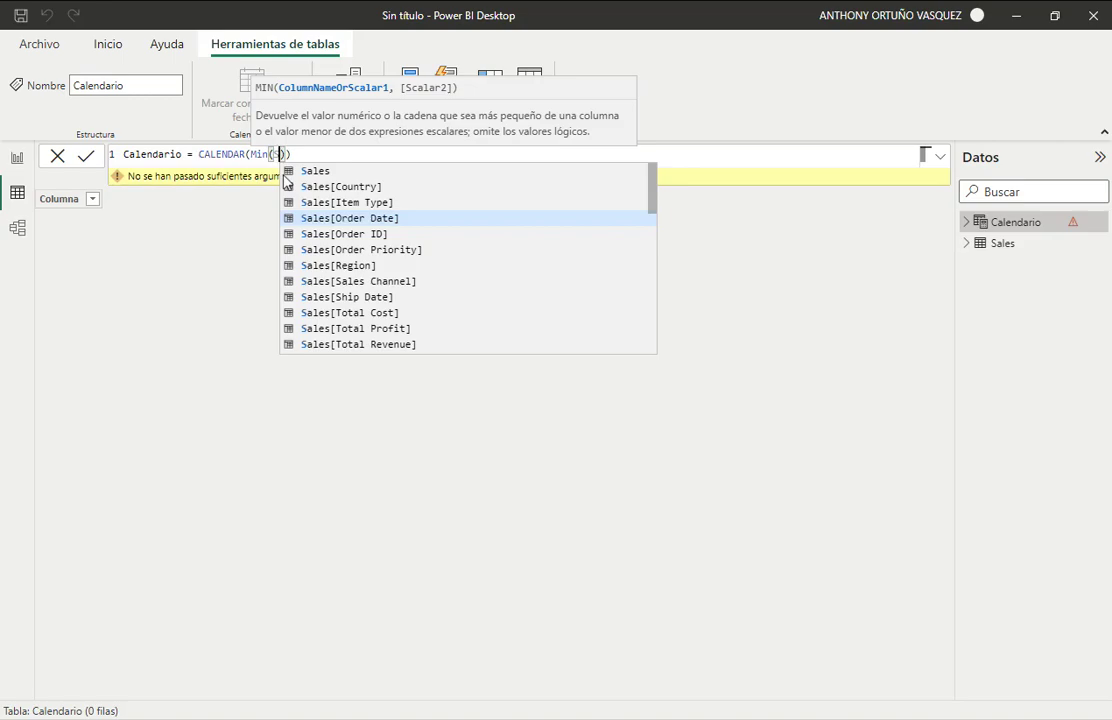
key("Tab")
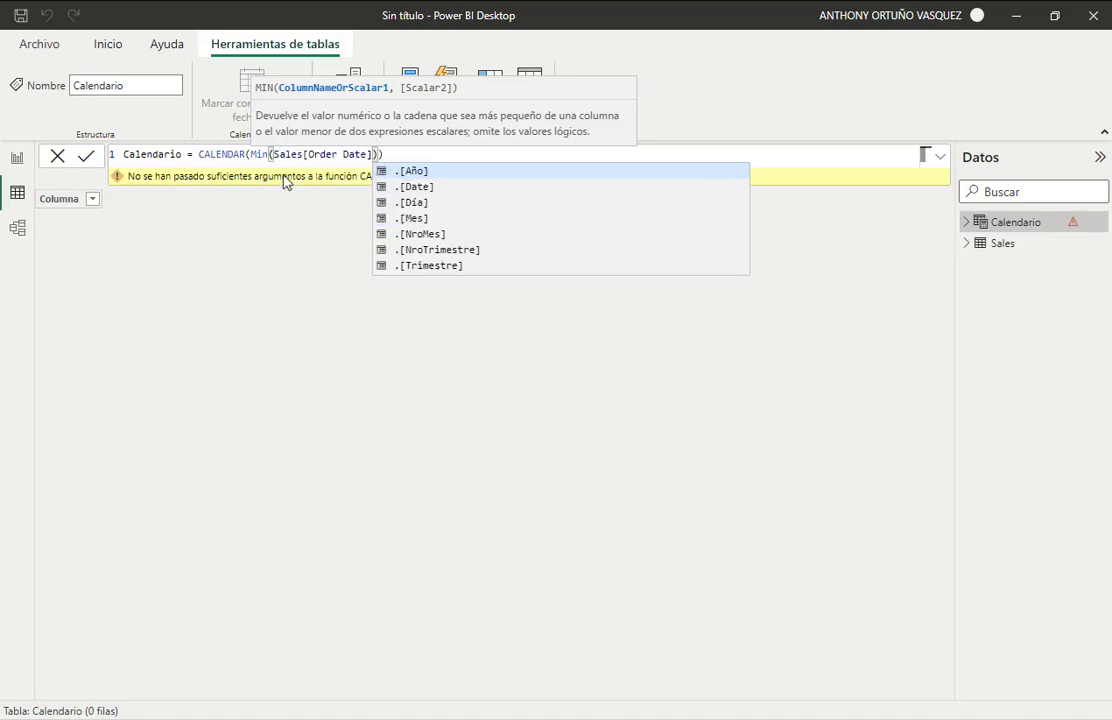
key("Escape")
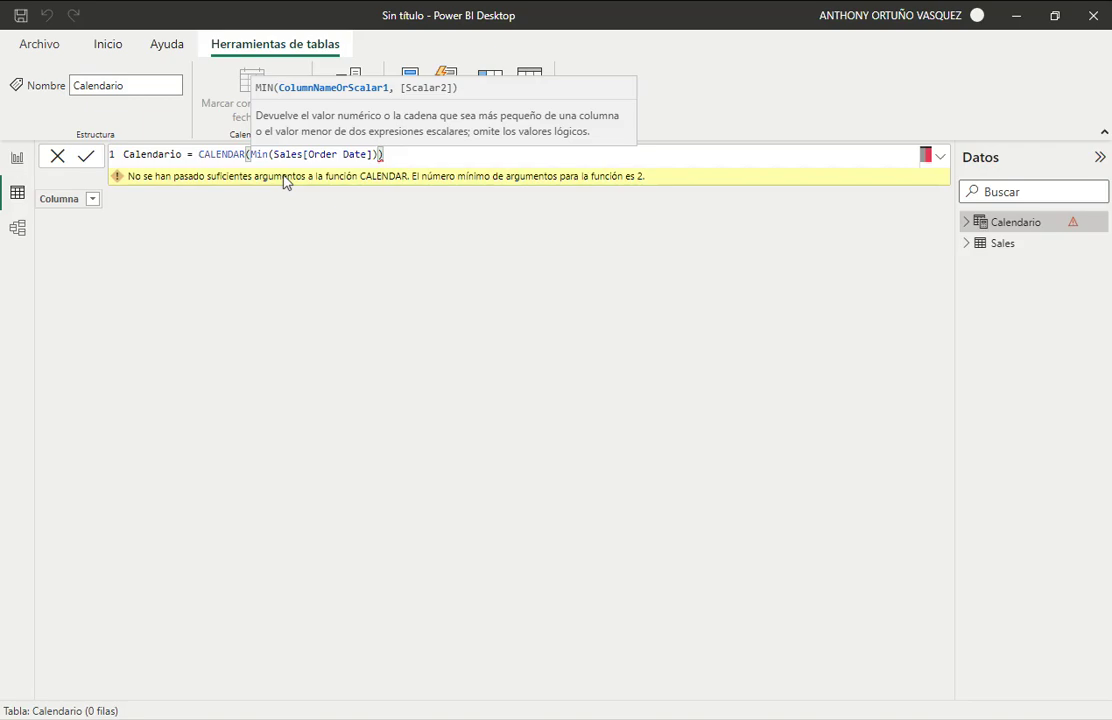
- Enter Max(Sales[Order Date]) as the end date argument of the CALENDAR function and commit the Calendario table's formula
key("Right")
type(",Ma")
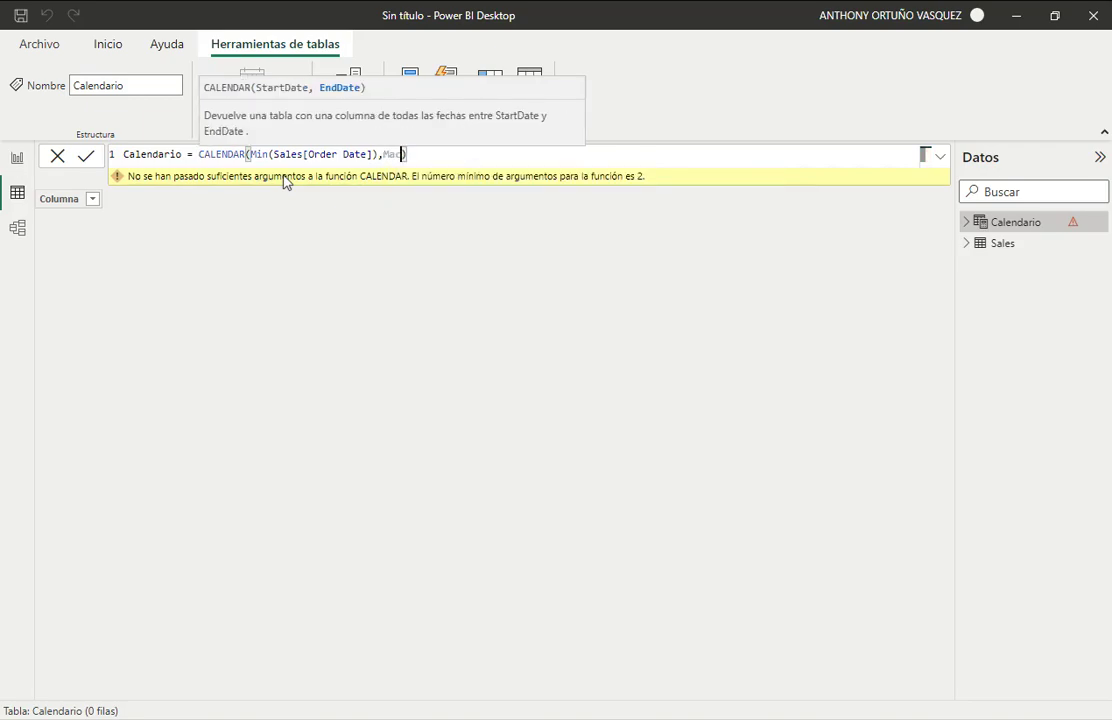
type("c")
key("BackSpace")
type("x(Sal")
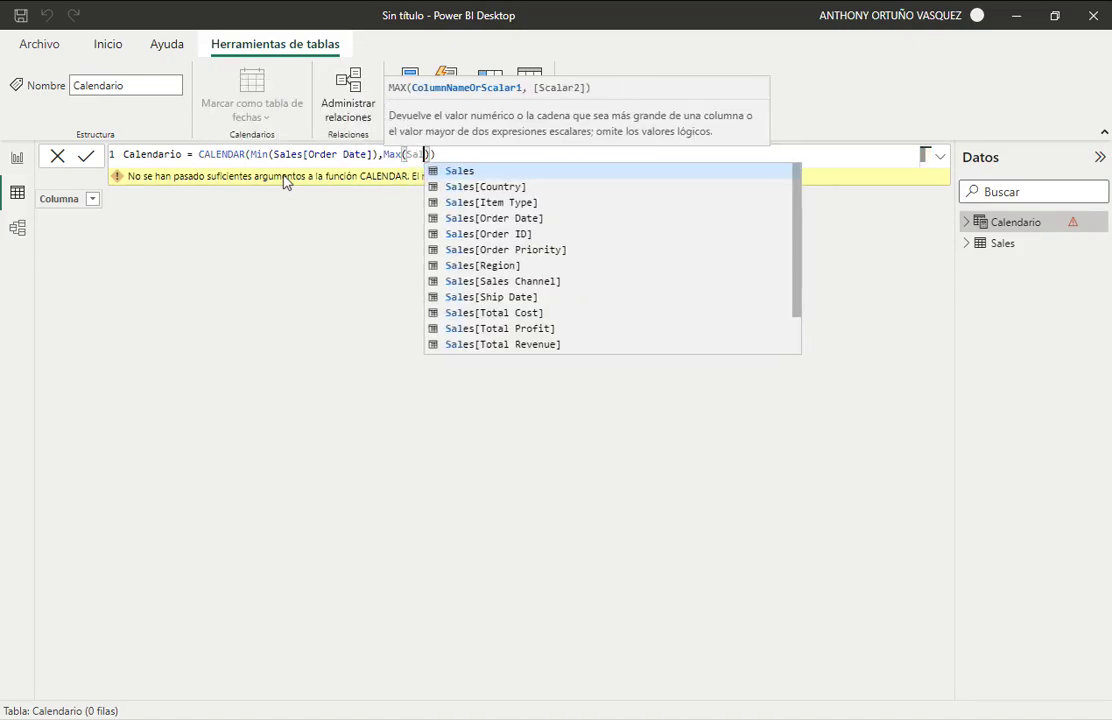
key("Down")
key("Down")
key("Down")
key("Tab")
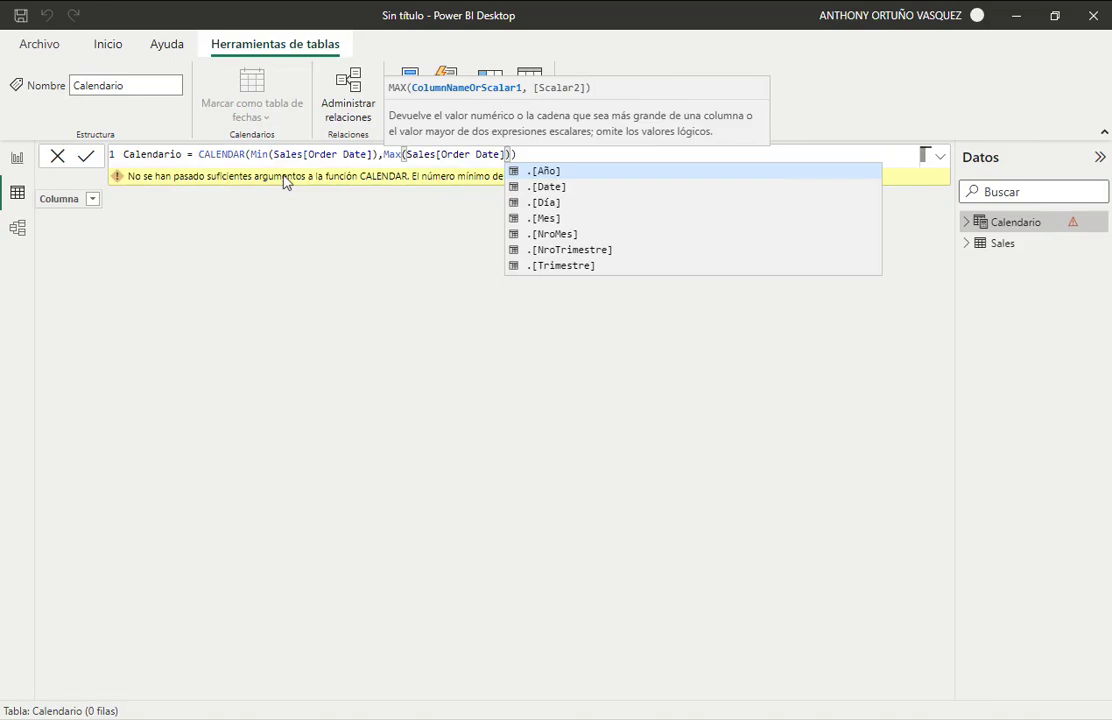
key("Right")
key("Right")
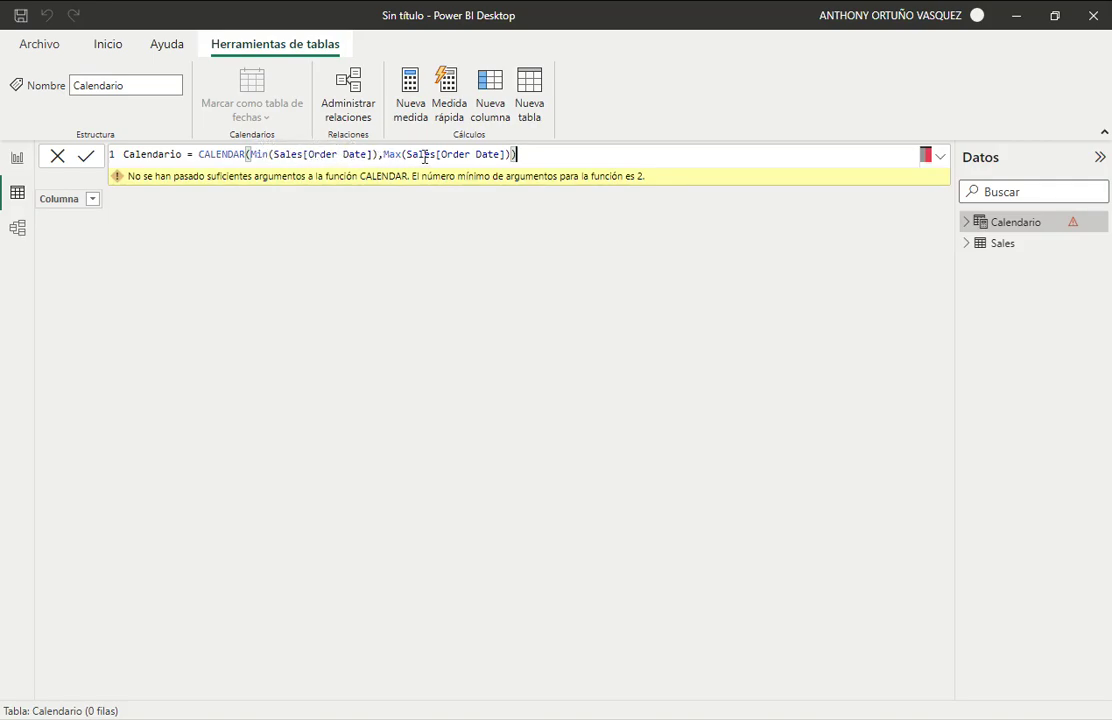
left_click(88, 159)
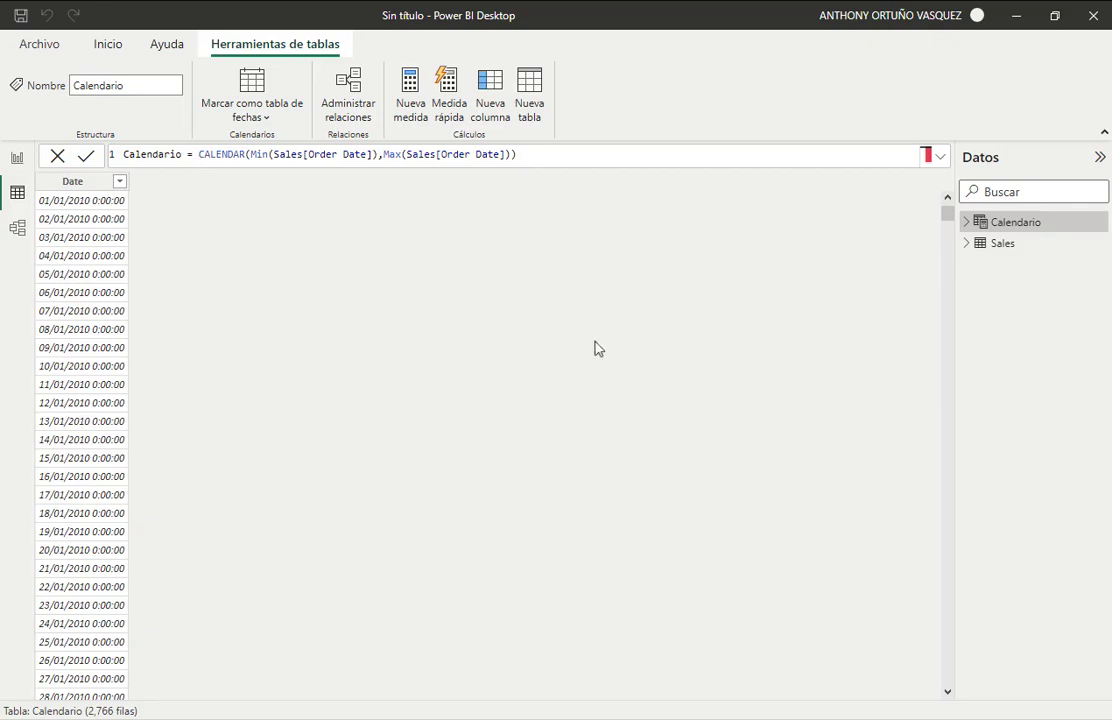
- Format the Calendario table's Date column as 14/03/2001 (dd/mm/yyyy)
left_click_drag(946, 218, 953, 693)
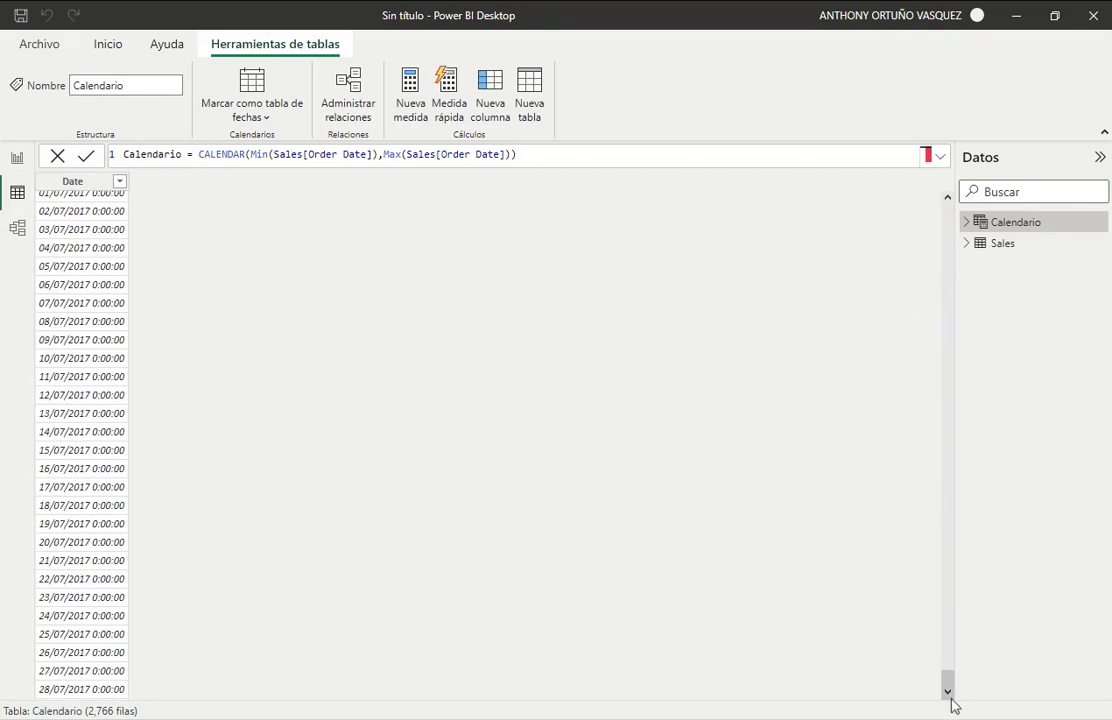
left_click_drag(946, 683, 949, 689)
left_click_drag(945, 680, 843, 232)
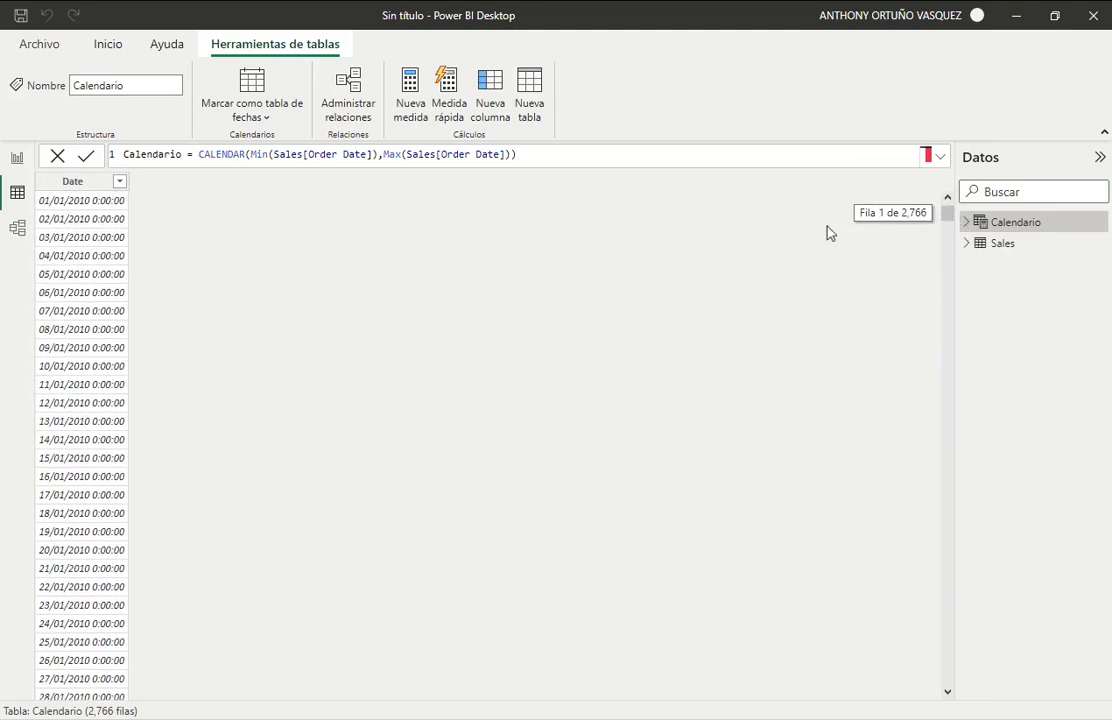
left_click(50, 183)
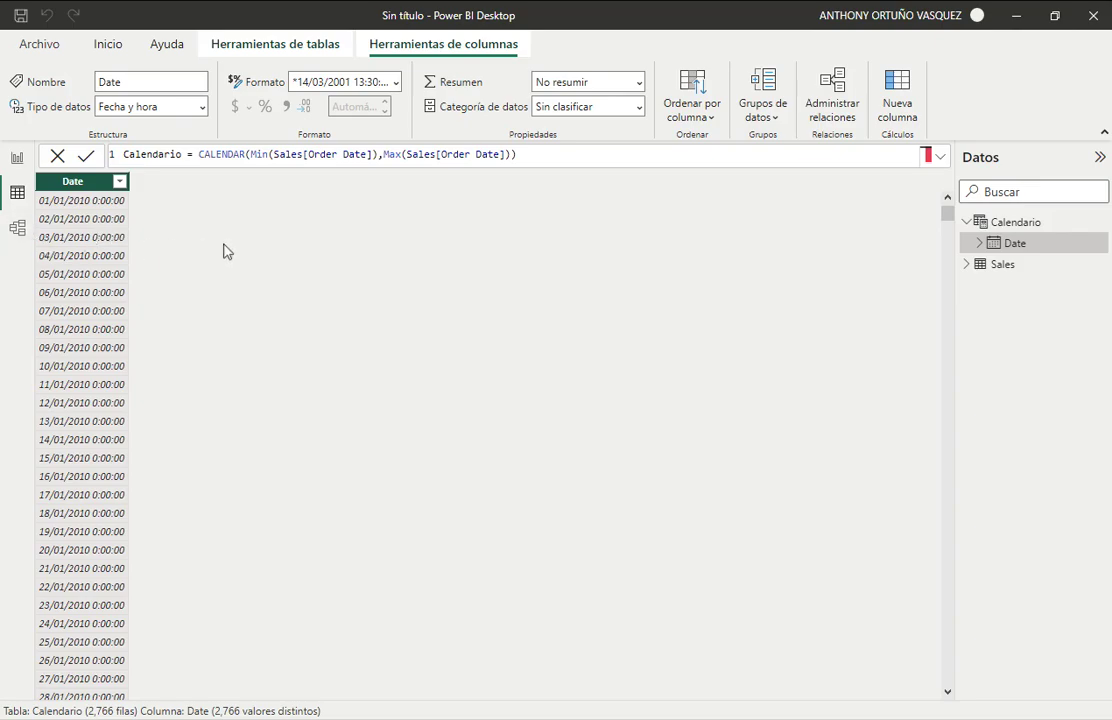
left_click(692, 122)
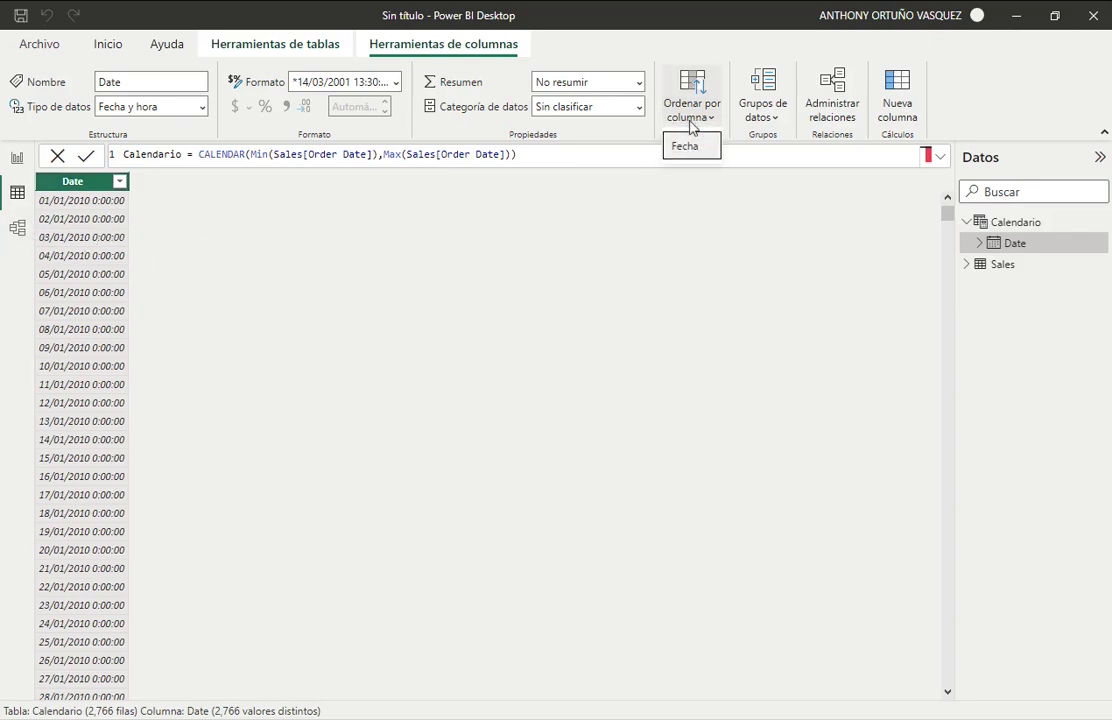
left_click(396, 82)
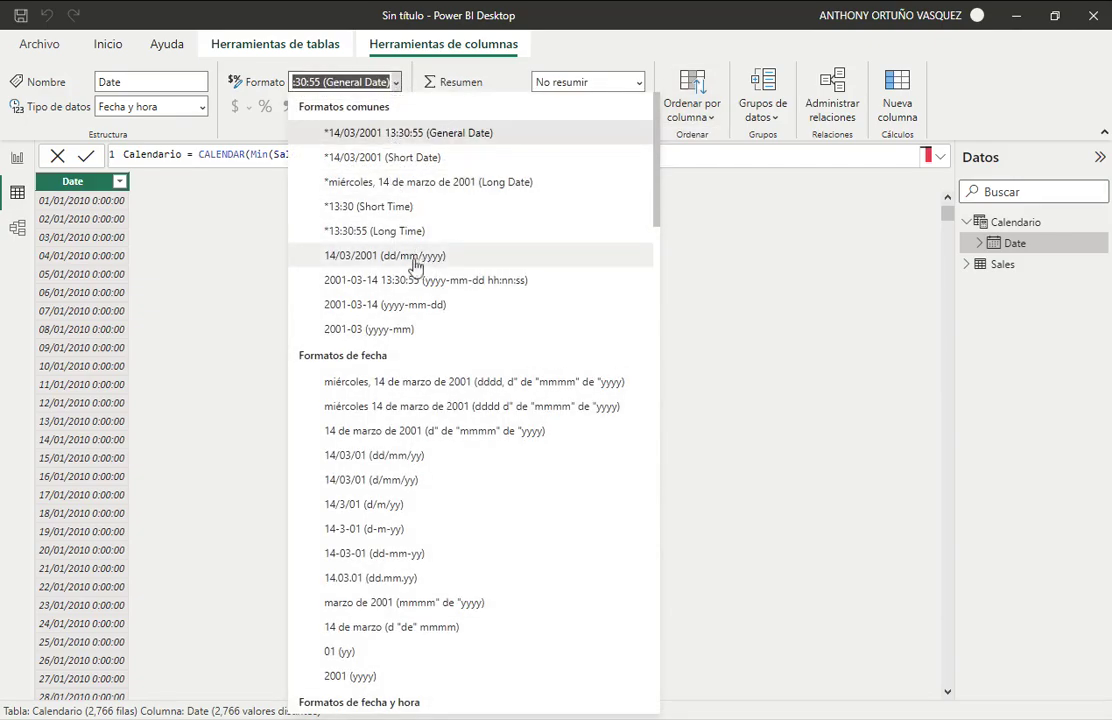
left_click(410, 258)
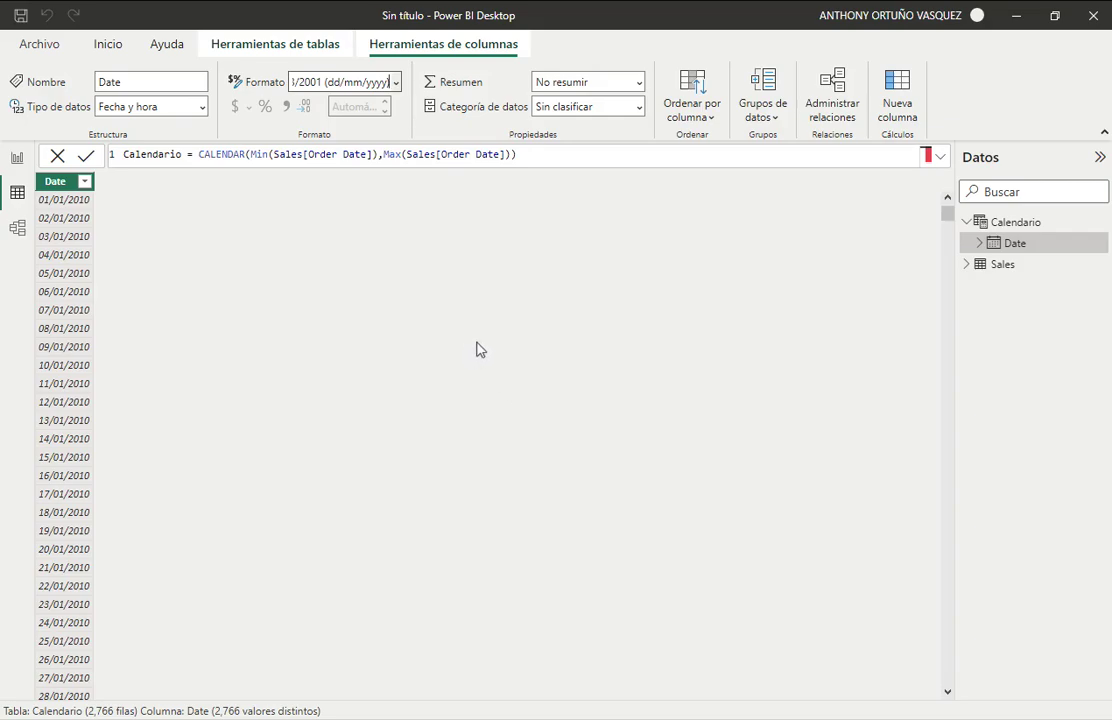
- Add a calculated column named Anio to the Calendario table with the formula YEAR(Calendario[Date])
left_click(1027, 229)
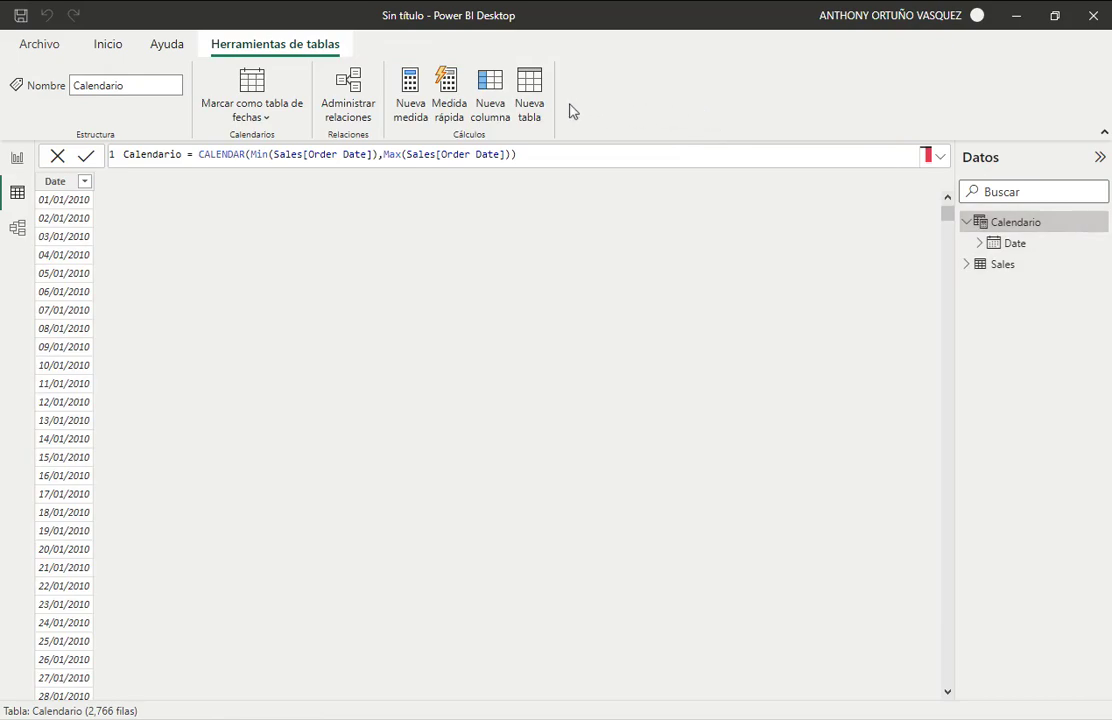
left_click(491, 92)
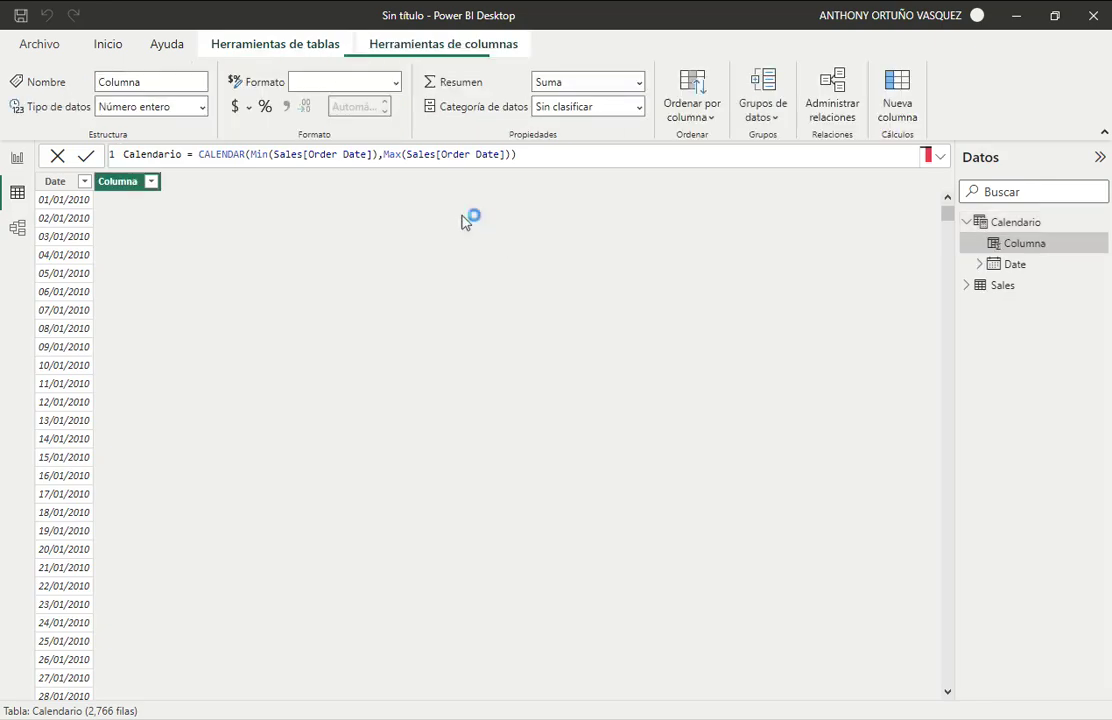
double_click(146, 155)
type("Anio =")
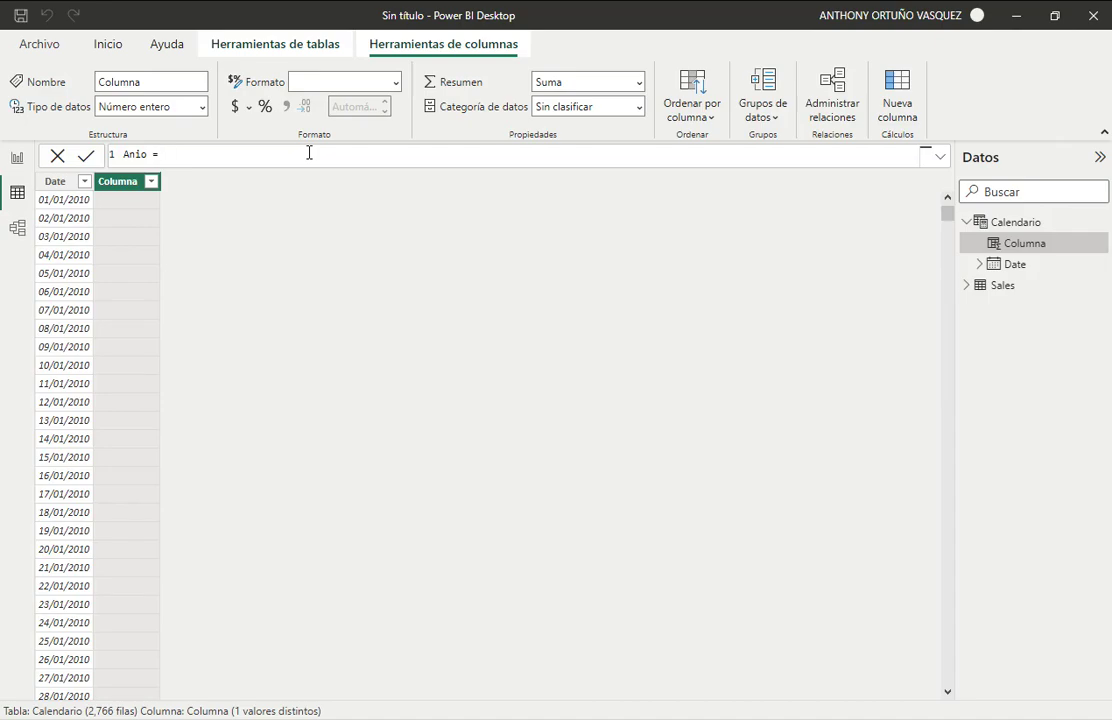
type("YE")
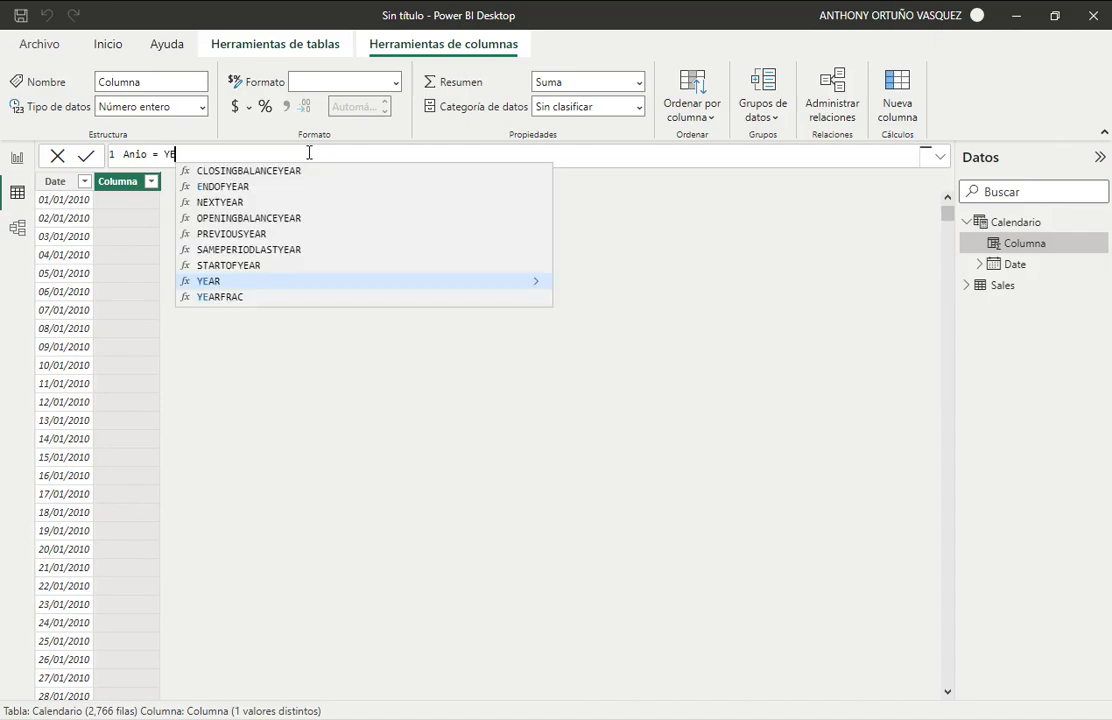
type("a")
key("Tab")
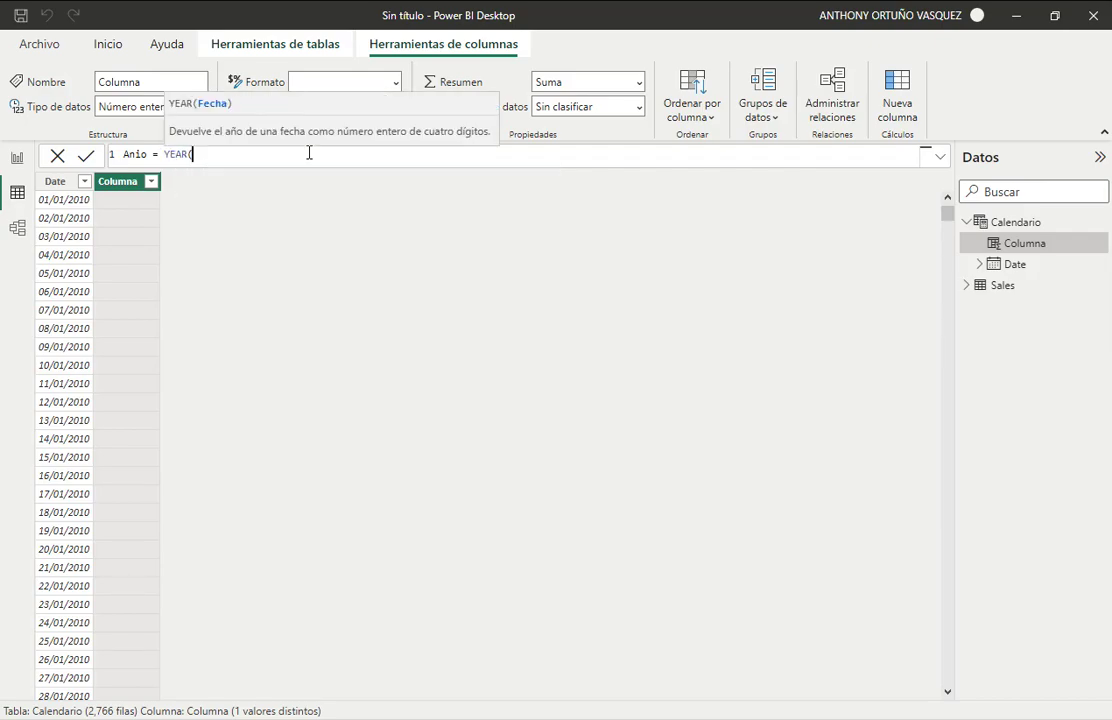
type("Cal")
key("Down")
key("Down")
key("Down")
key("Down")
key("Down")
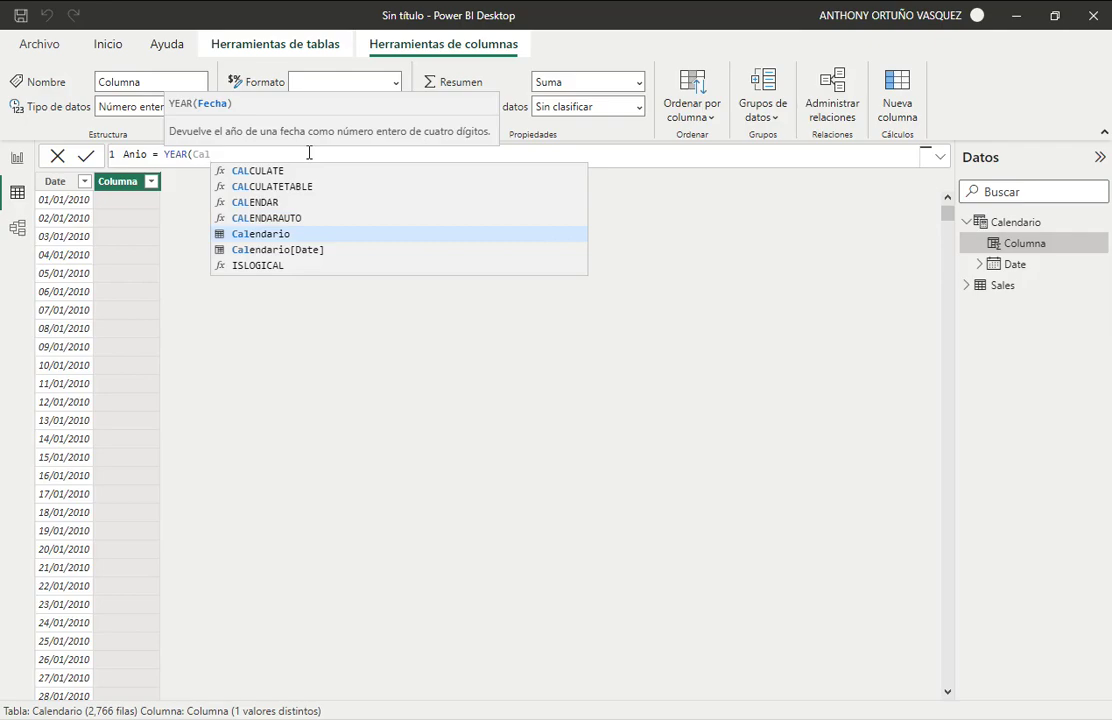
key("Tab")
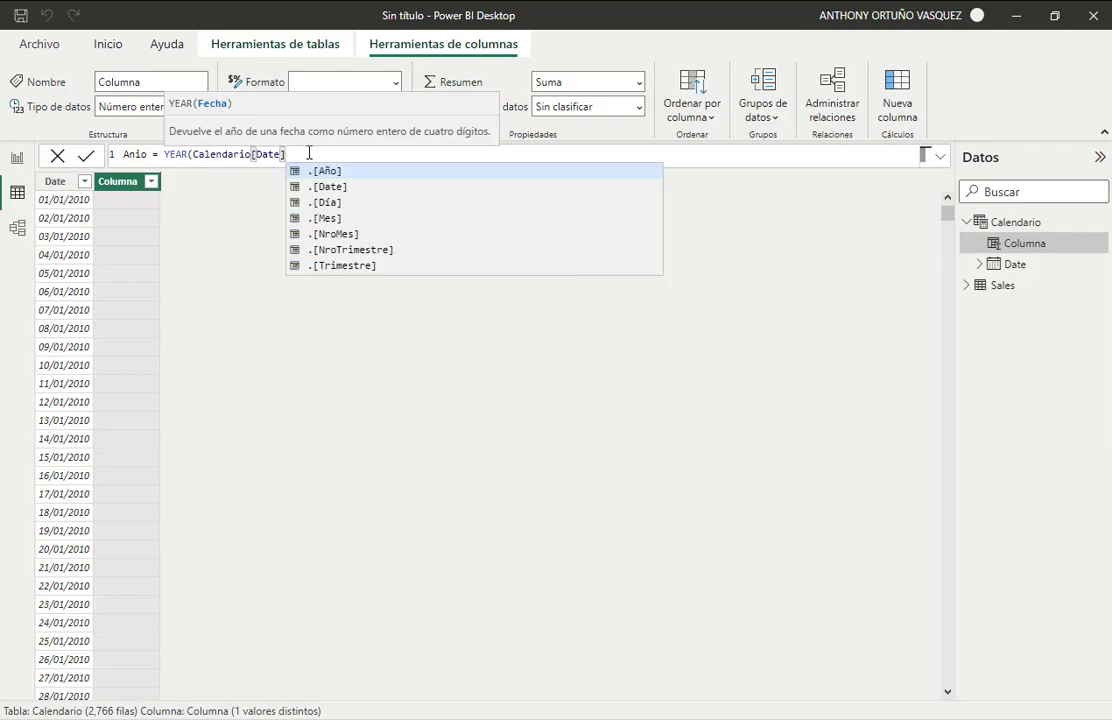
type(")")
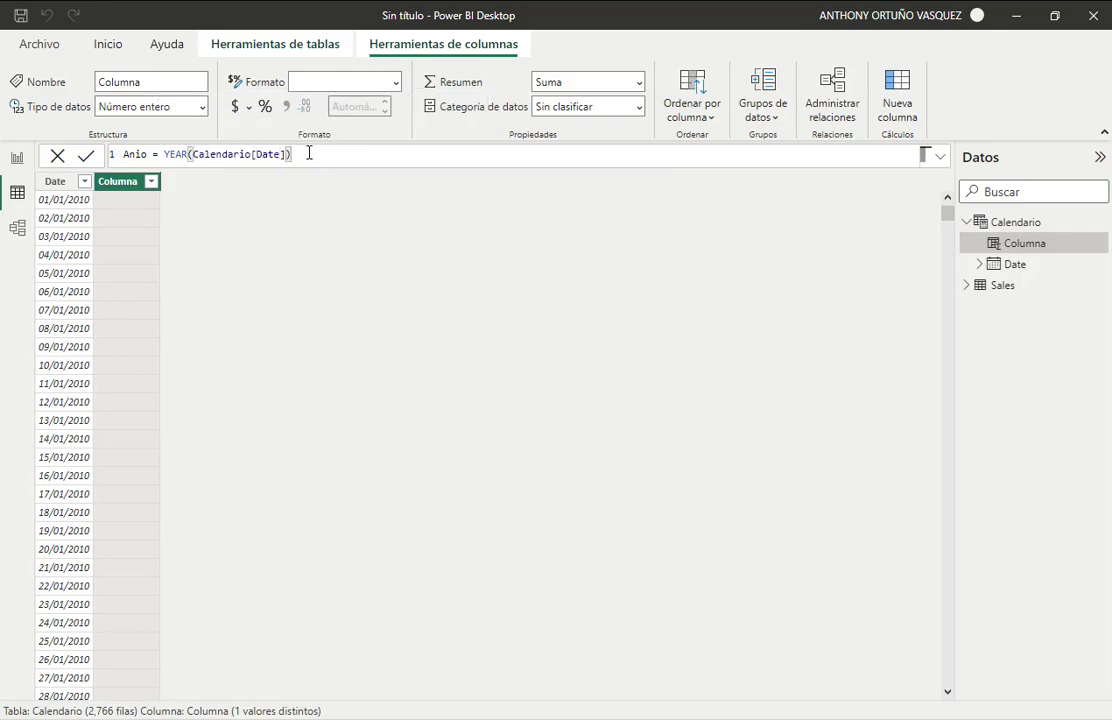
key("Return")
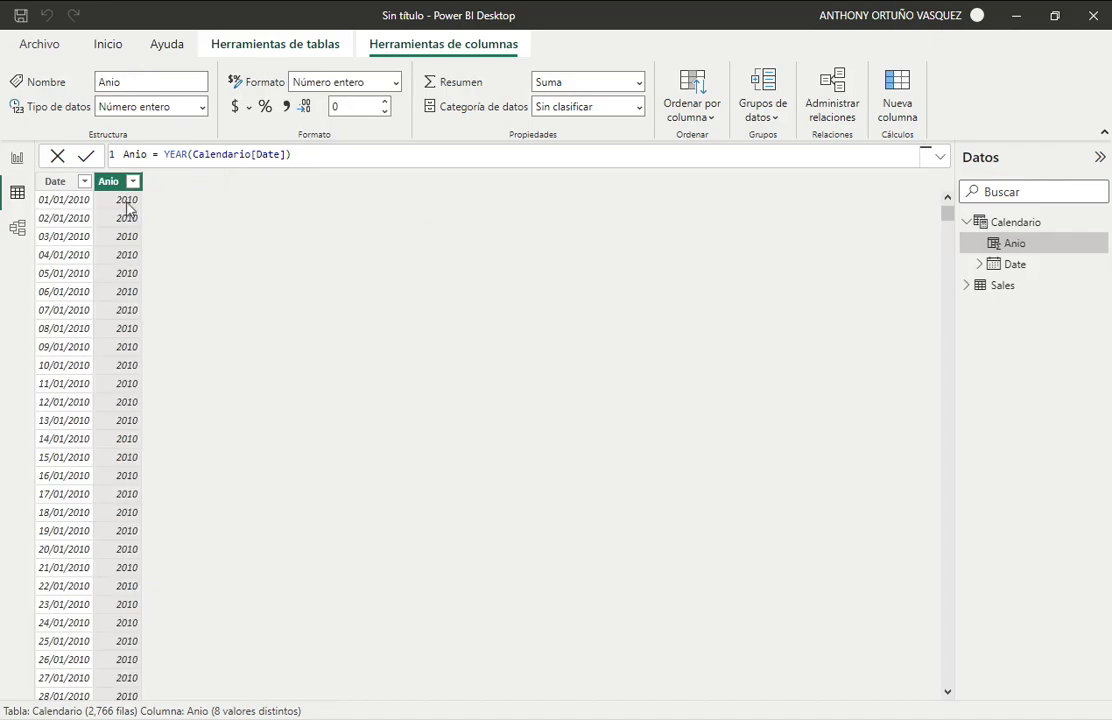
- Add a calculated column named Mes to the Calendario table with the formula MONTH(Calendario[Date])
left_click(895, 107)
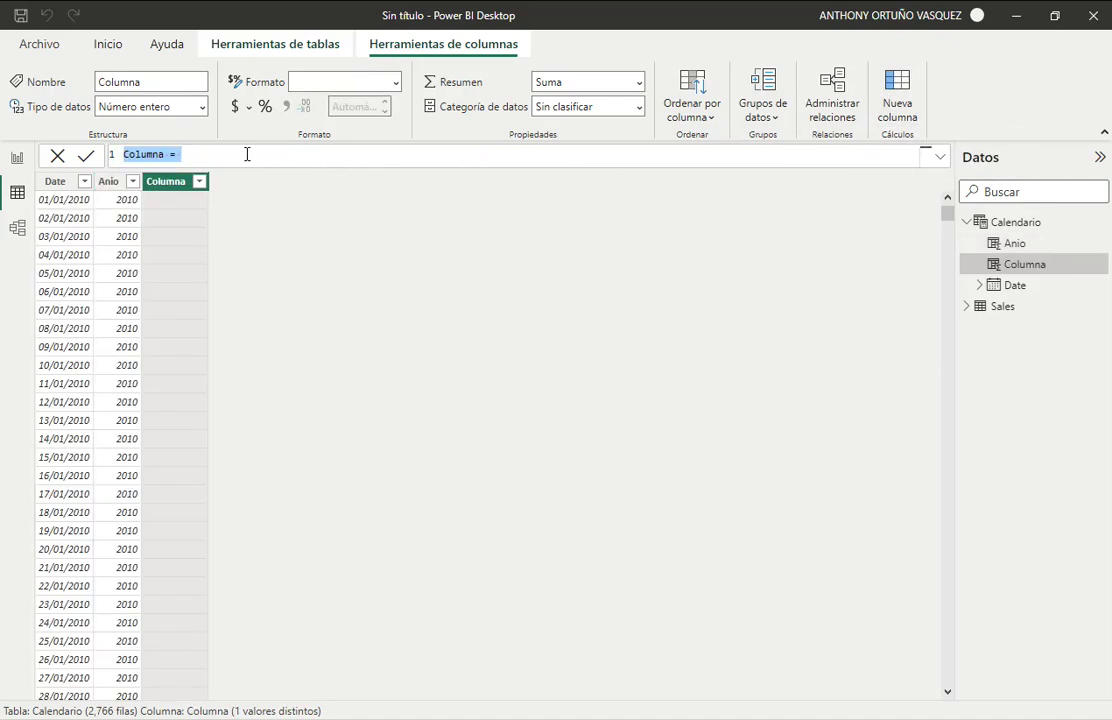
double_click(157, 152)
type("Mes")
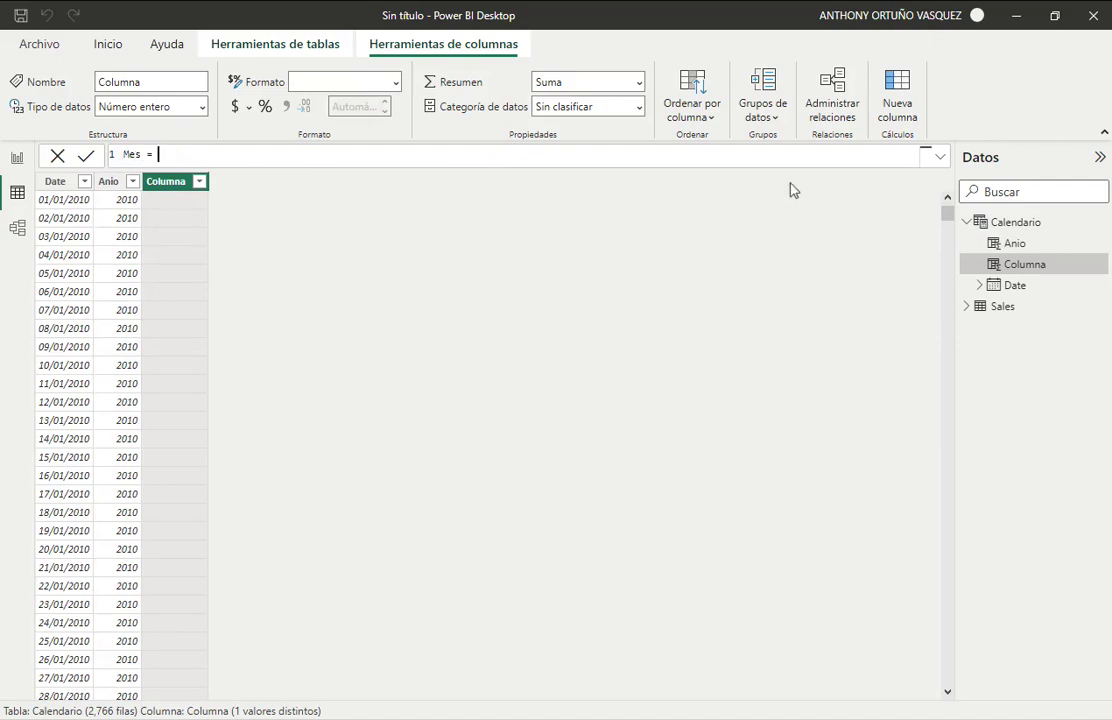
type("Mon")
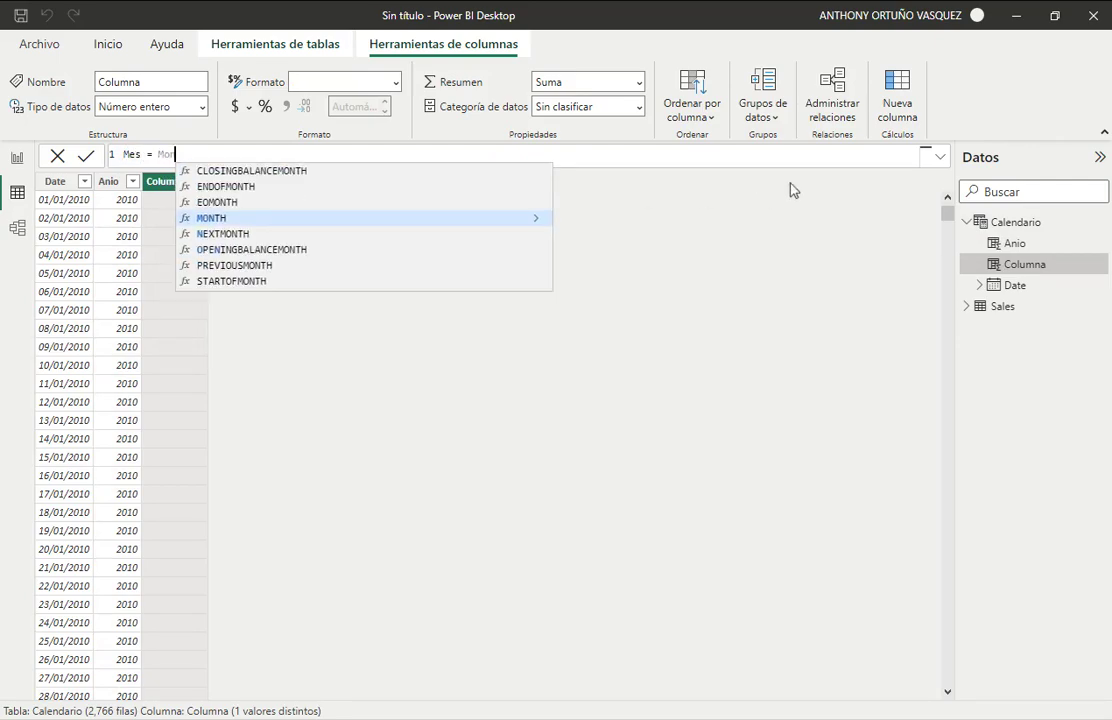
key("Tab")
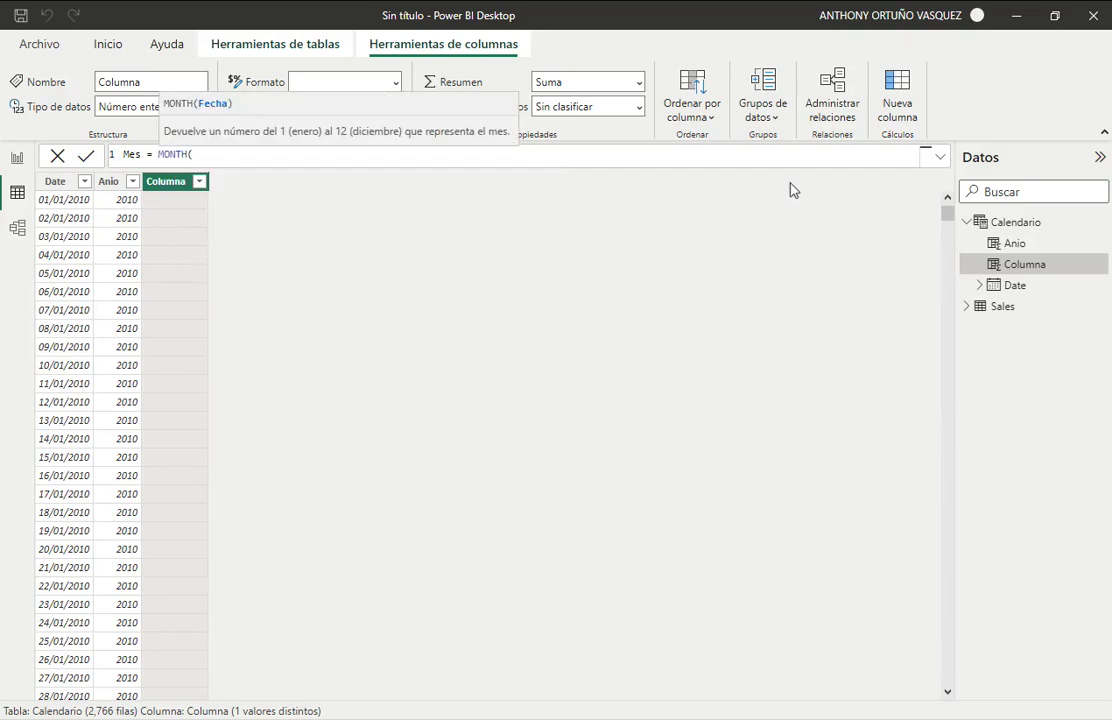
type("Cale")
key("Down")
key("Down")
key("Down")
key("Down")
key("Tab")
type(")")
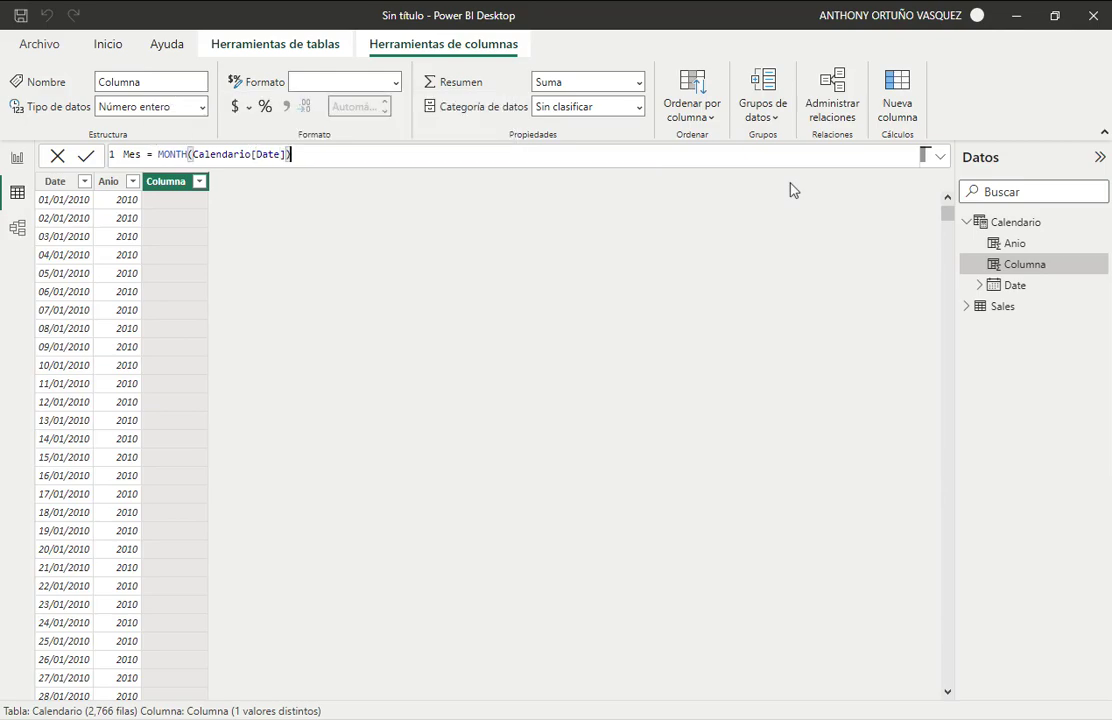
key("Return")
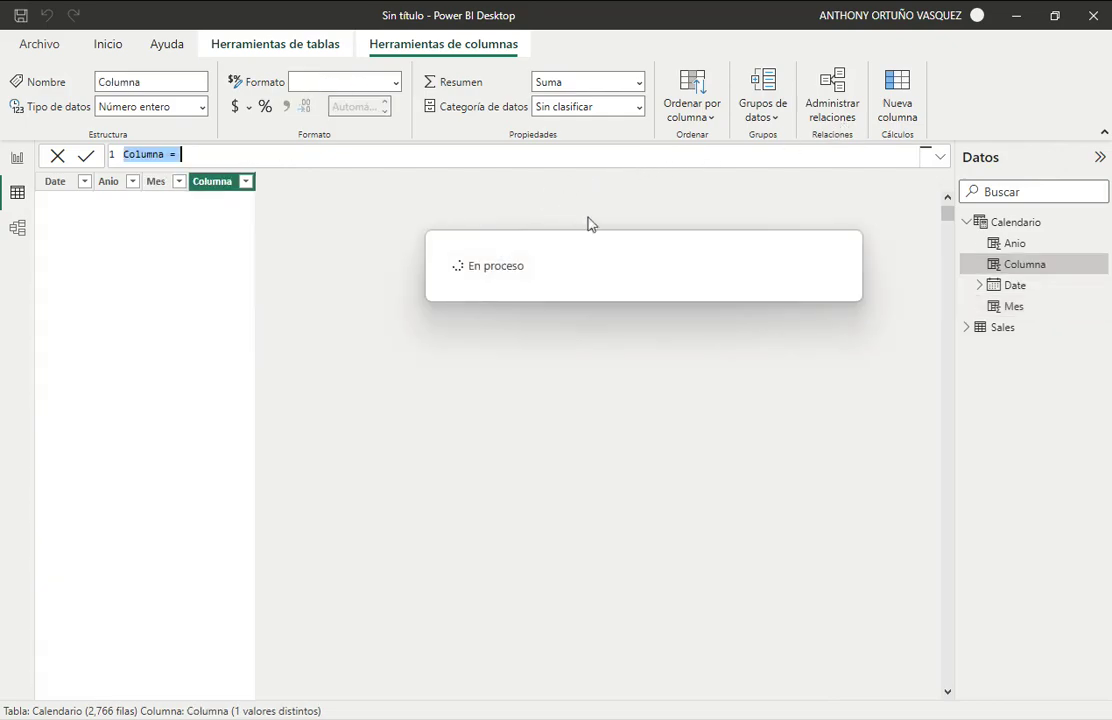
- Name the new Calendario calculated column MesLiteral and begin its formula with the FORMAT function
left_click(144, 154)
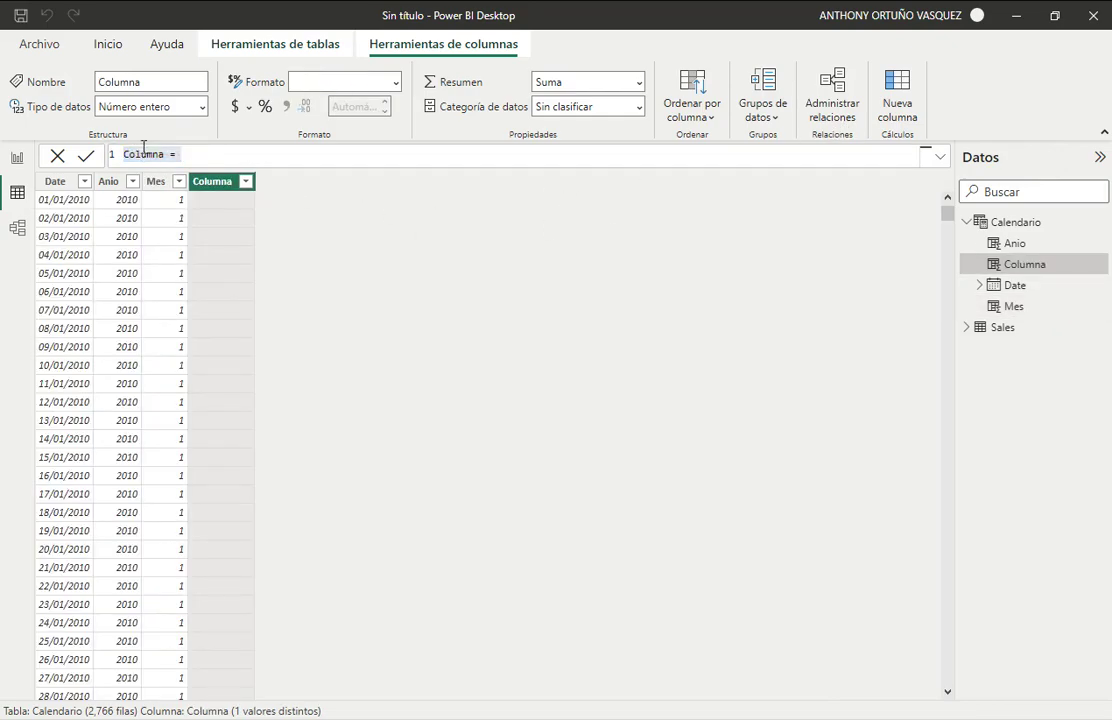
double_click(153, 154)
type("MesLiteral")
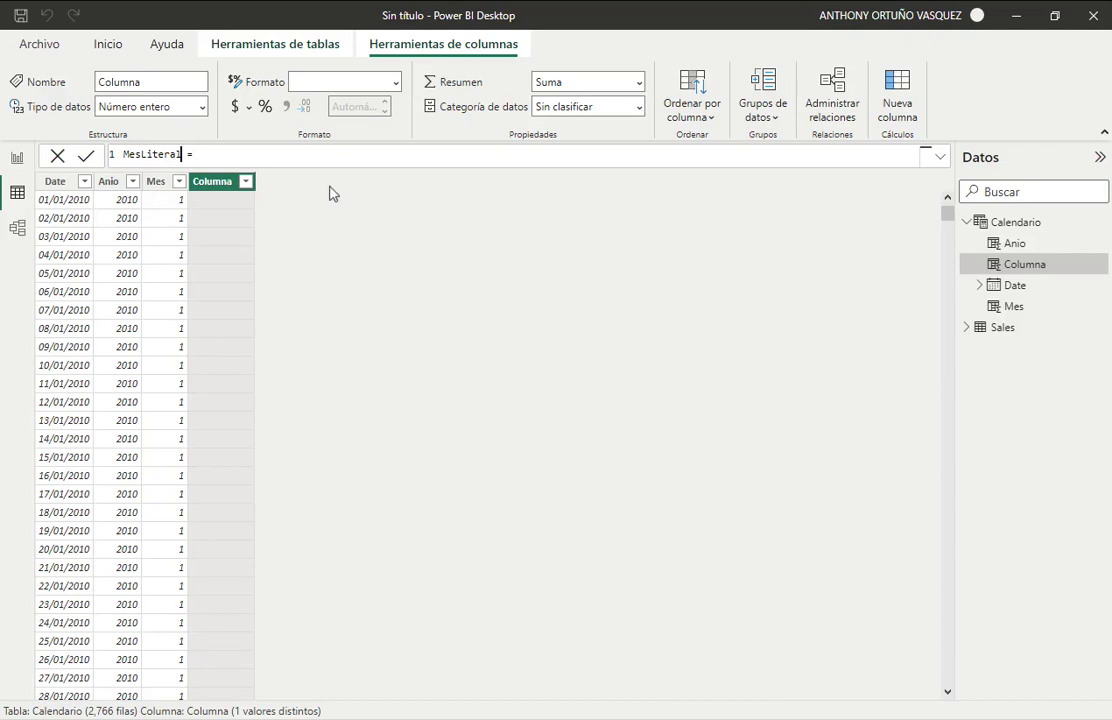
left_click(243, 157)
type("FORMAT(")
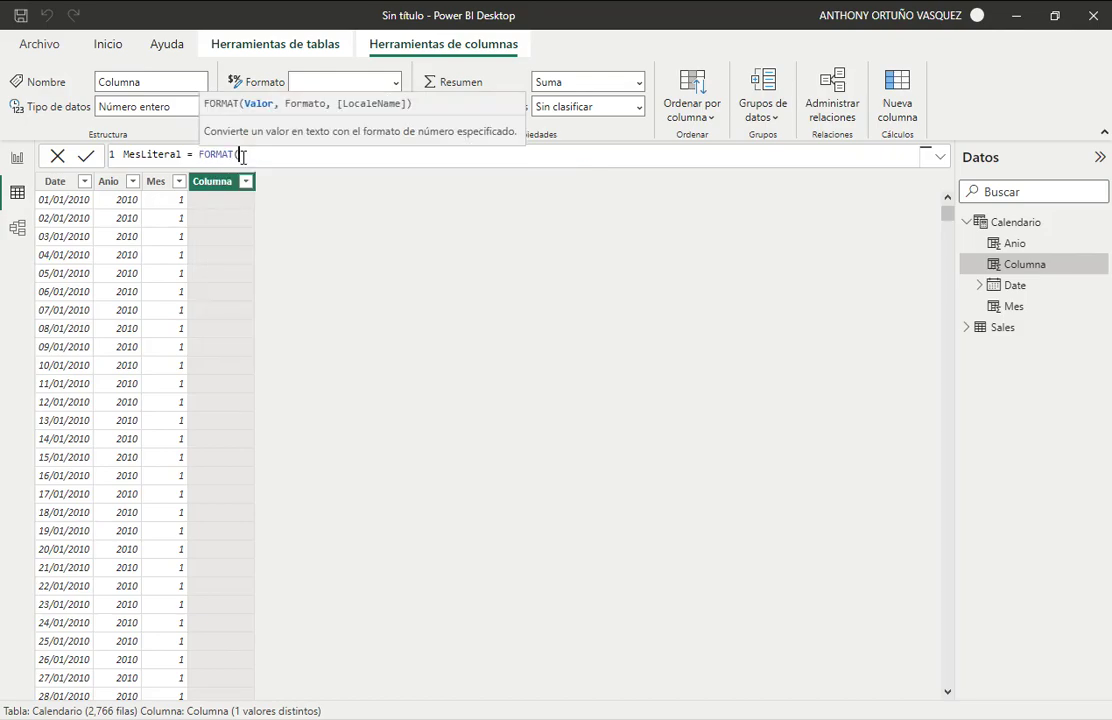
- Complete the MesLiteral formula as FORMAT(Calendario[Date],"mmmm"), commit it, and sort the MesLiteral column by Mes
type("Cale")
key("Down")
key("Down")
key("Down")
key("Down")
key("Tab")
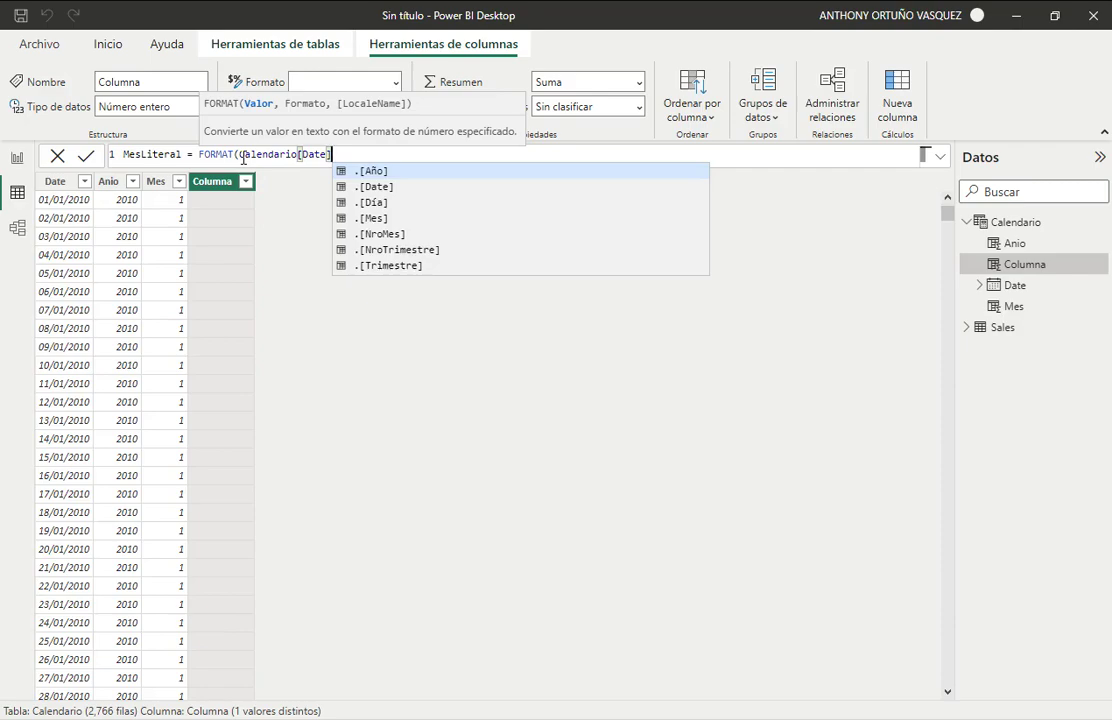
type(",\"\"")
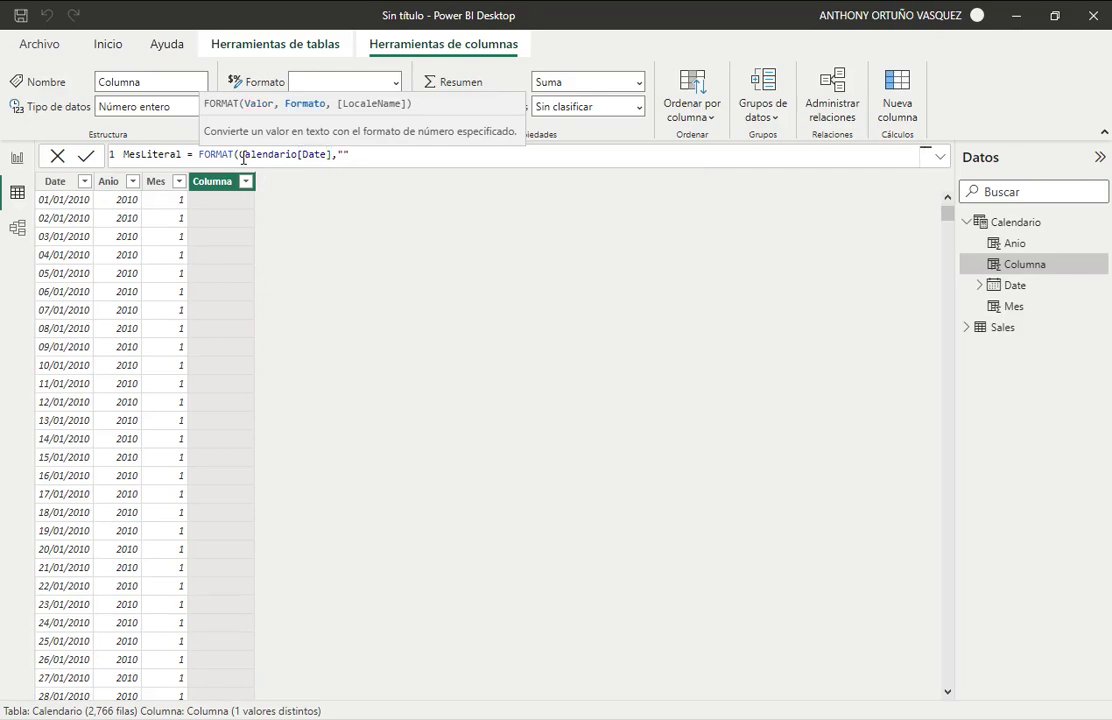
type("mmmm")
type(")")
key("Return")
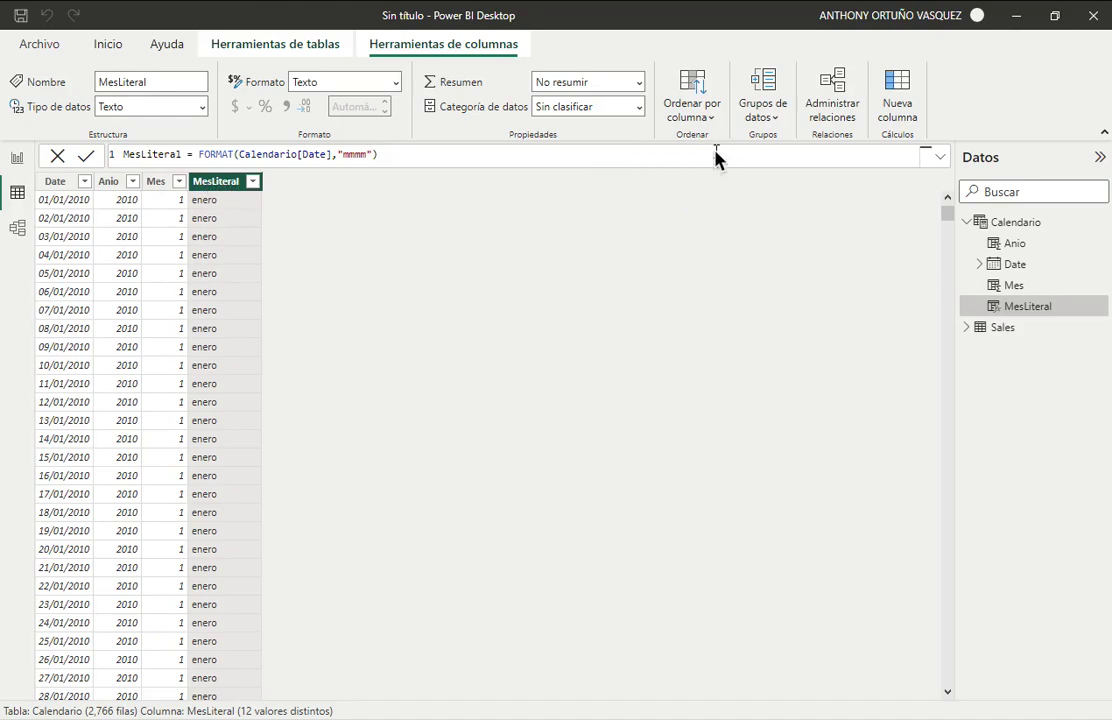
left_click(705, 117)
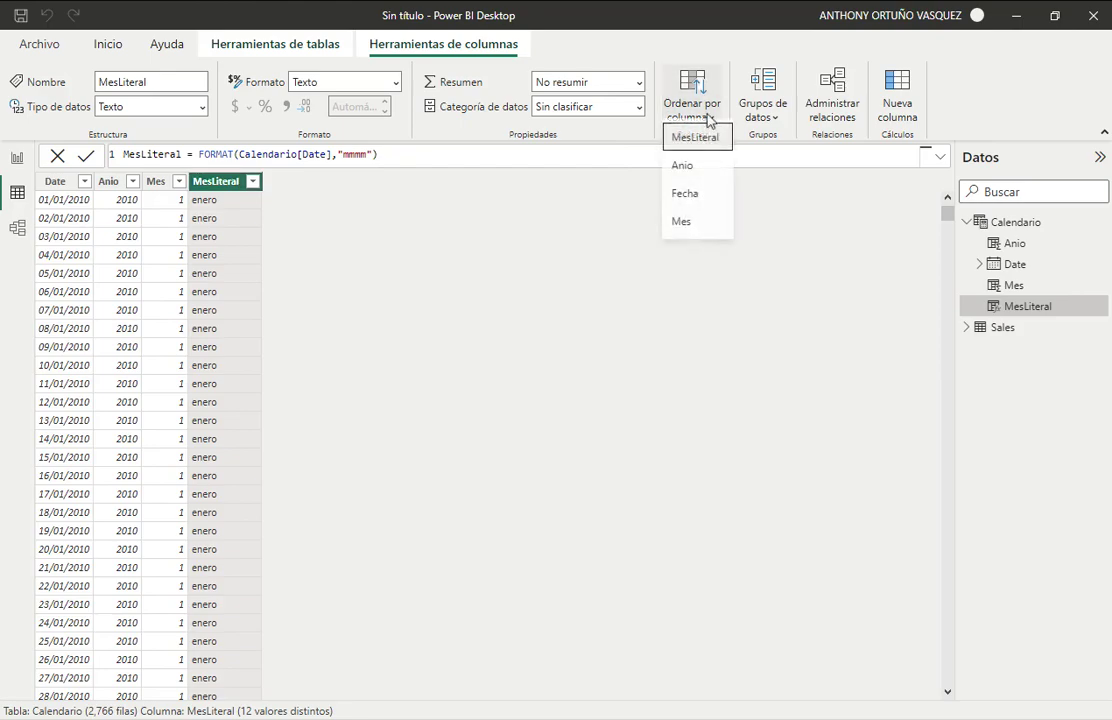
left_click(697, 236)
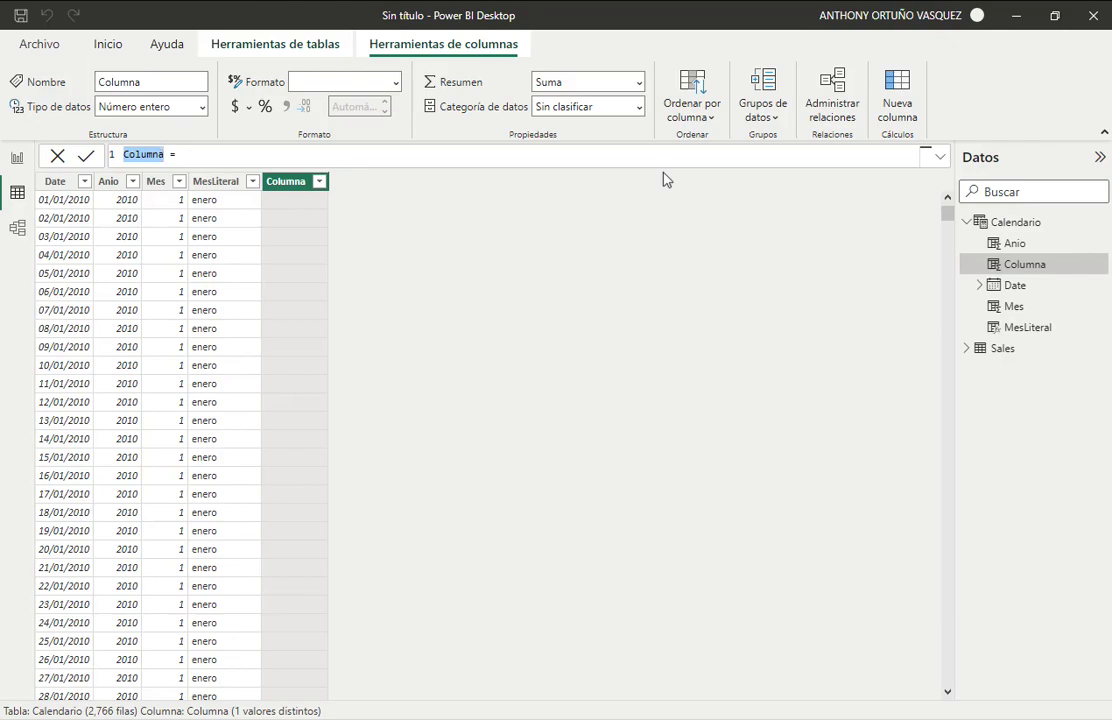
- Name the new calculated column in the Calendario table dia_semana
type("Dia_se")
key("BackSpace")
key("BackSpace")
key("BackSpace")
key("BackSpace")
key("BackSpace")
key("BackSpace")
type("dia_semana")
key("Right")
key("Right")
key("Right")
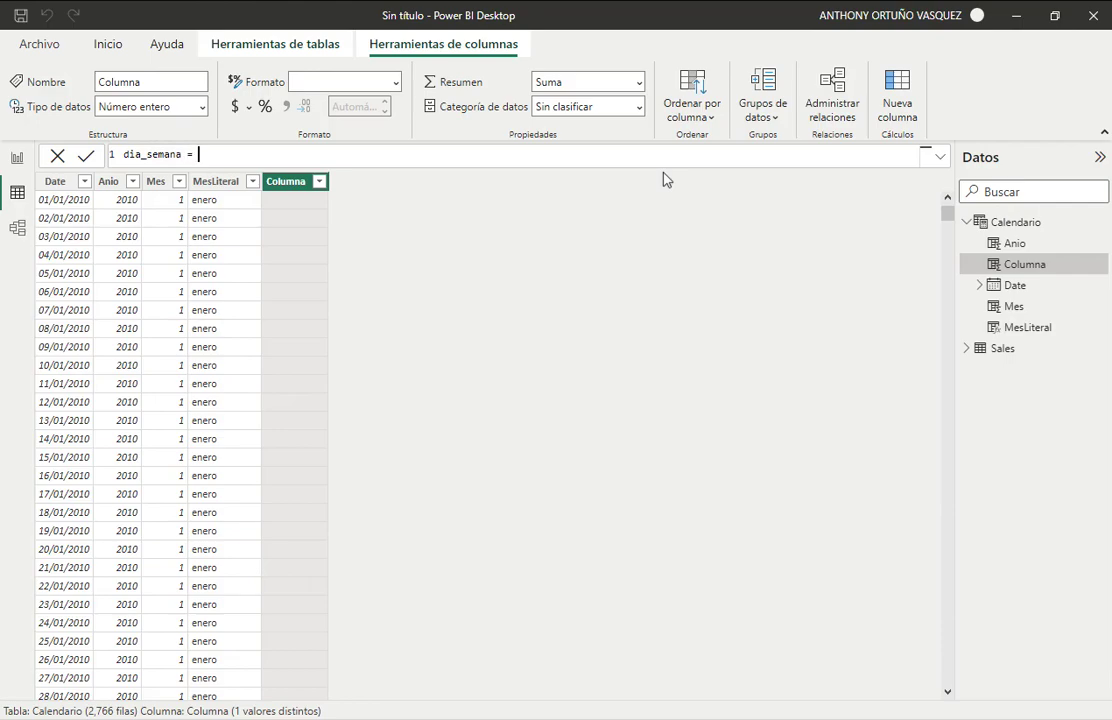
- Define the dia_semana column with the formula WEEKDAY(Calendario[Date],2) and commit it
type("WE")
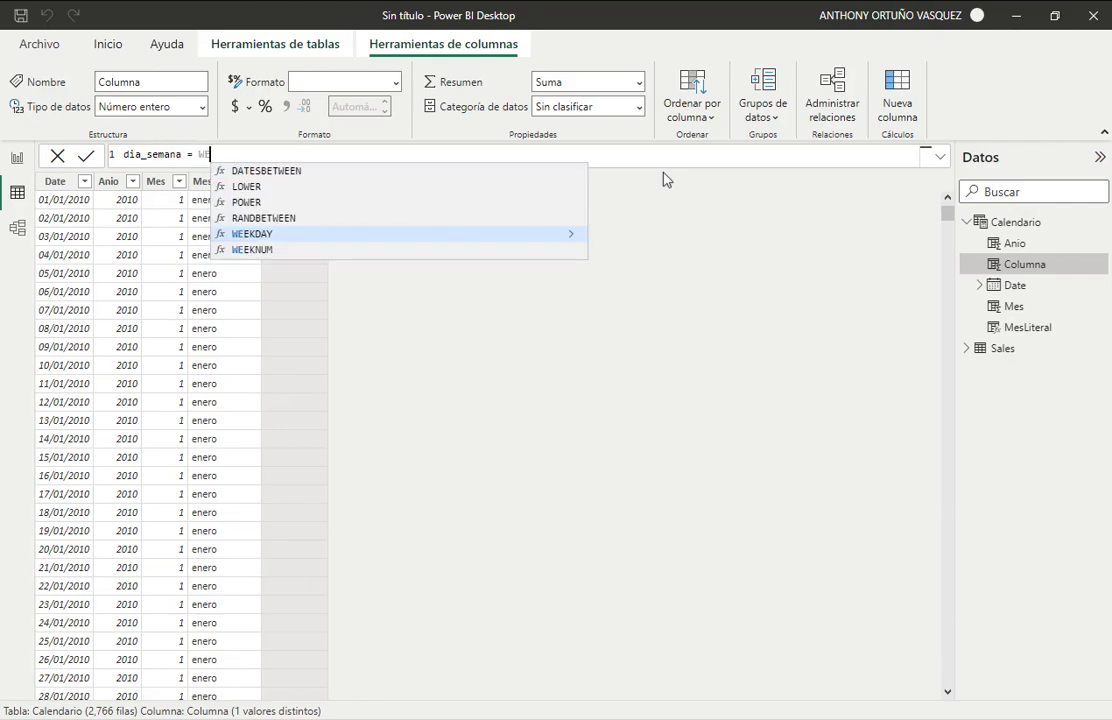
key("Tab")
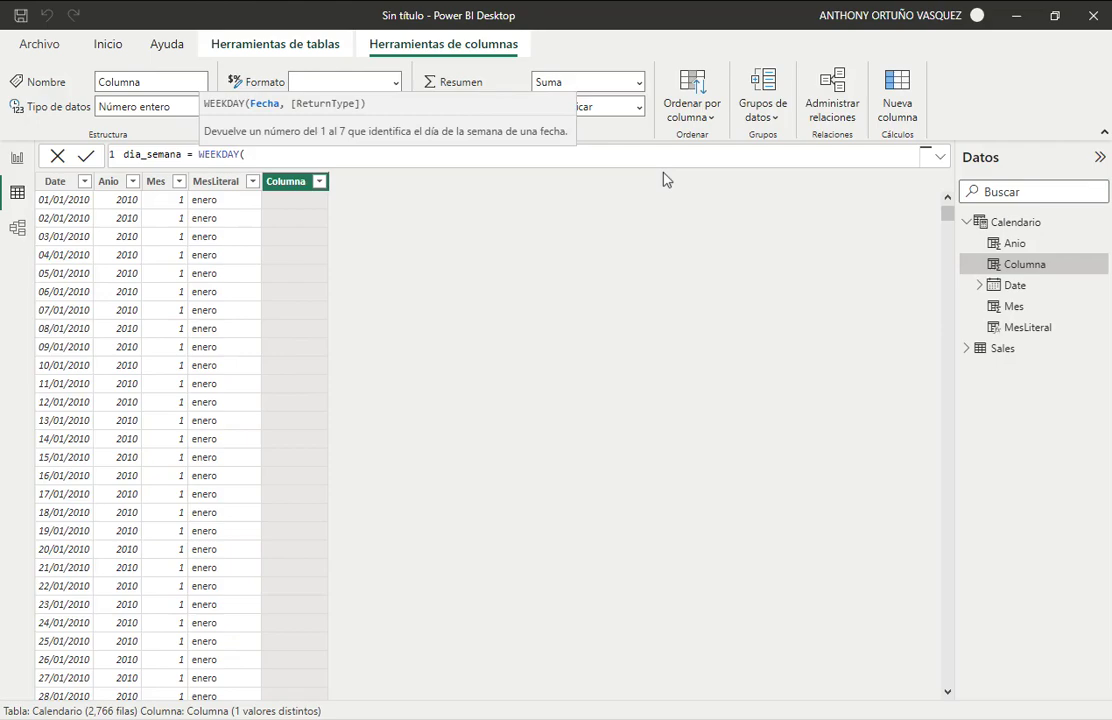
type("Cal")
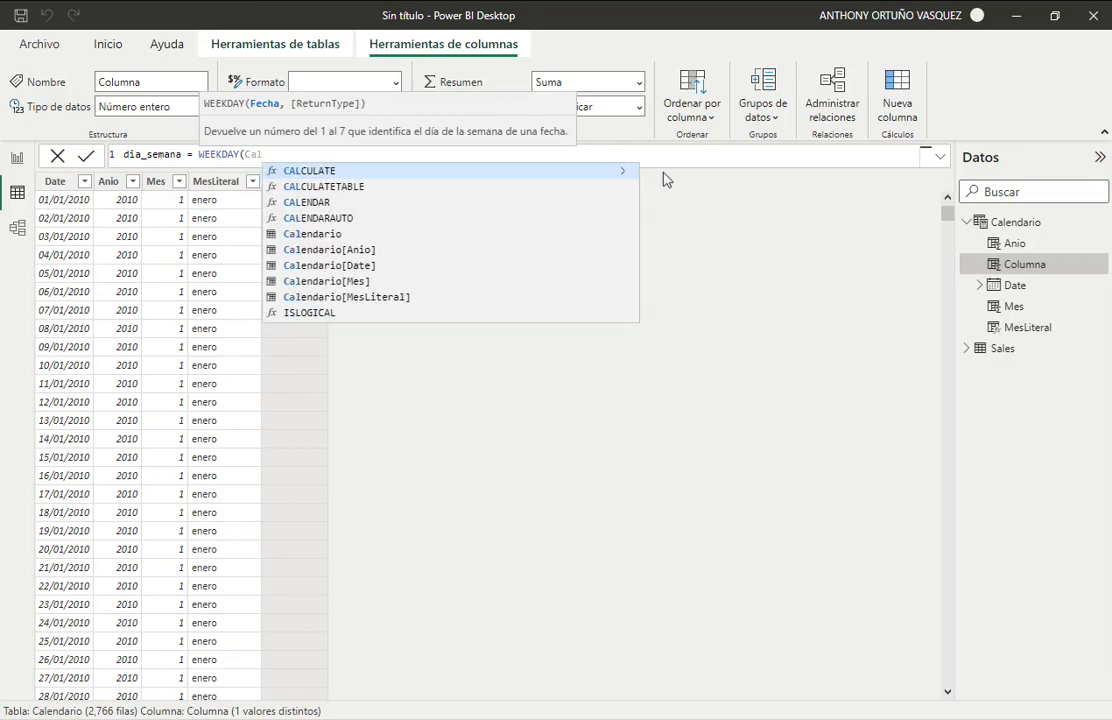
key("Down")
key("Down")
key("Down")
key("Down")
key("Down")
key("Down")
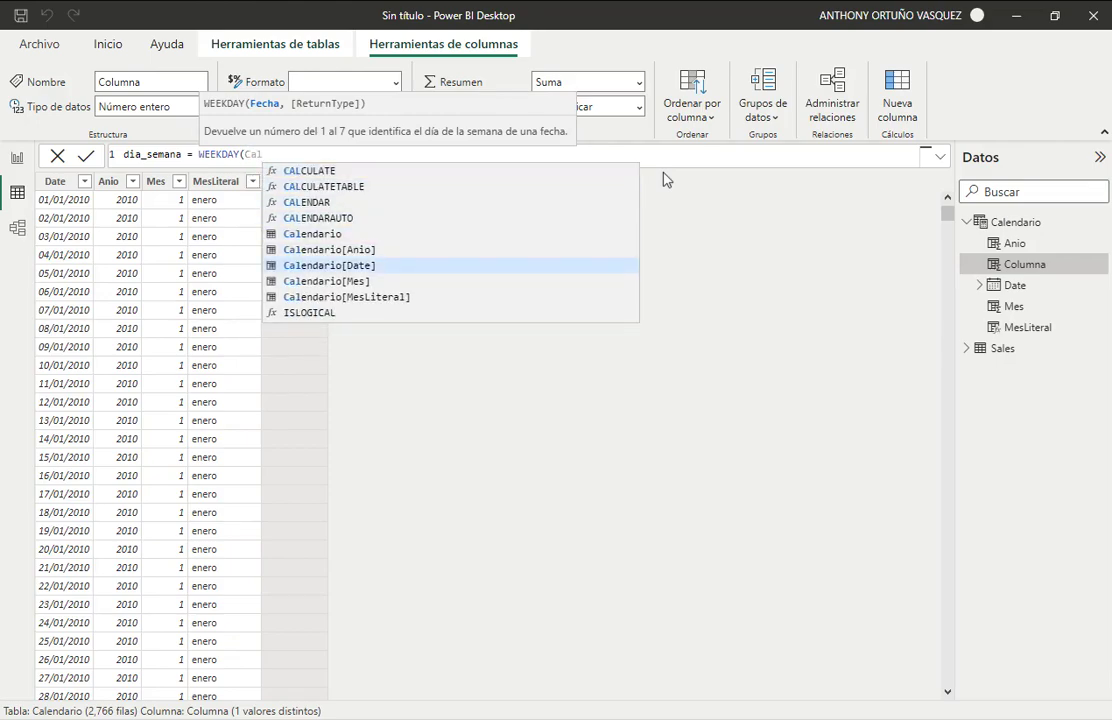
key("Tab")
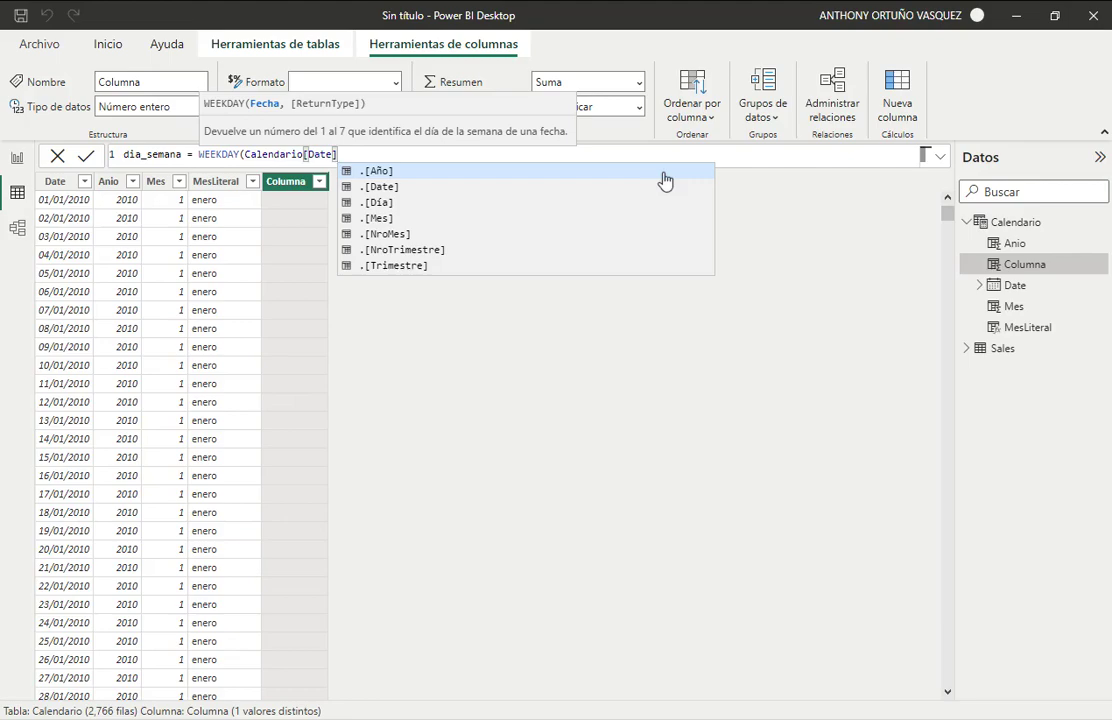
type(",2)")
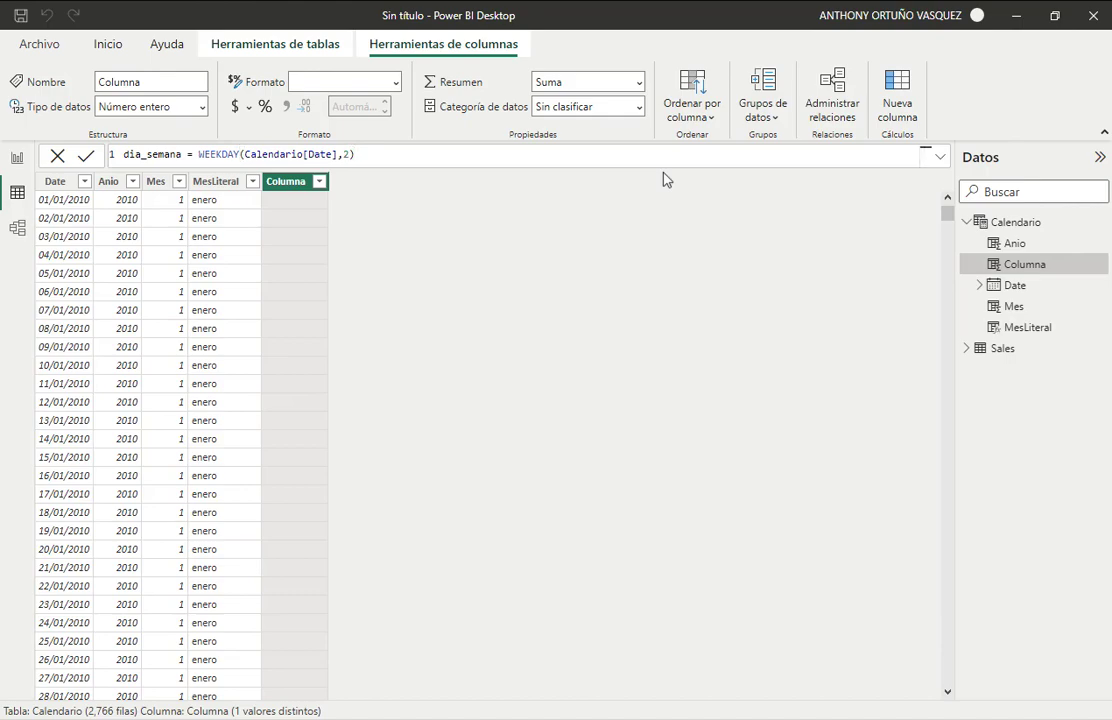
key("Return")
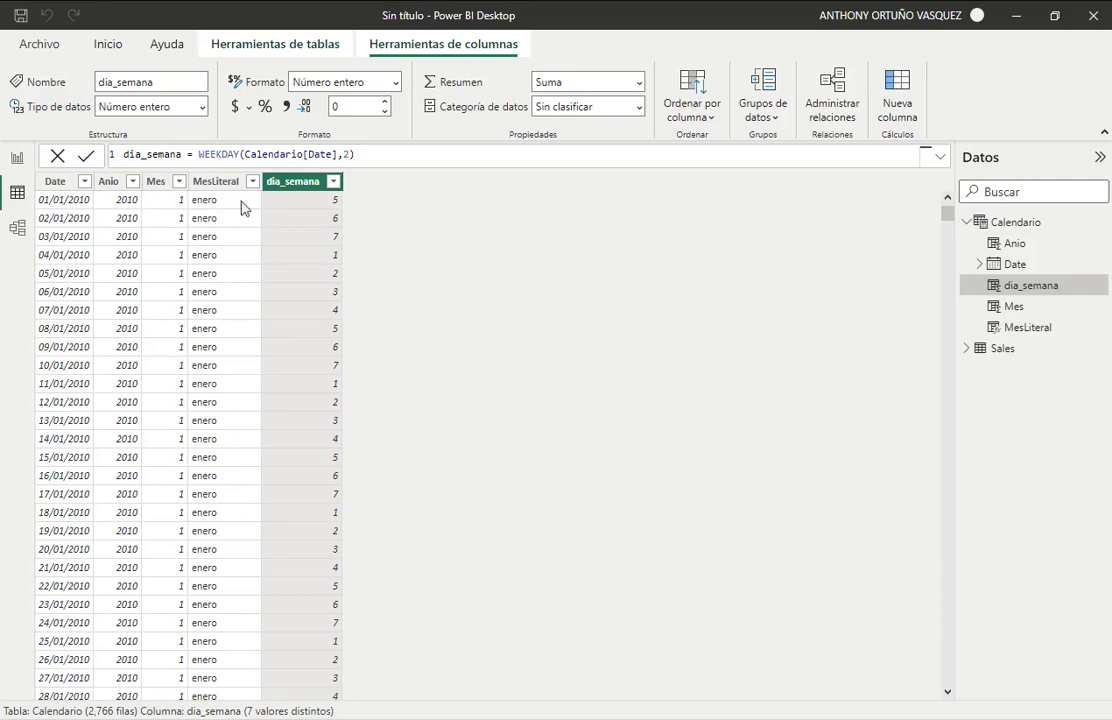
- Compare the first row's dia_semana value with its date in the Calendario table
left_click(321, 206)
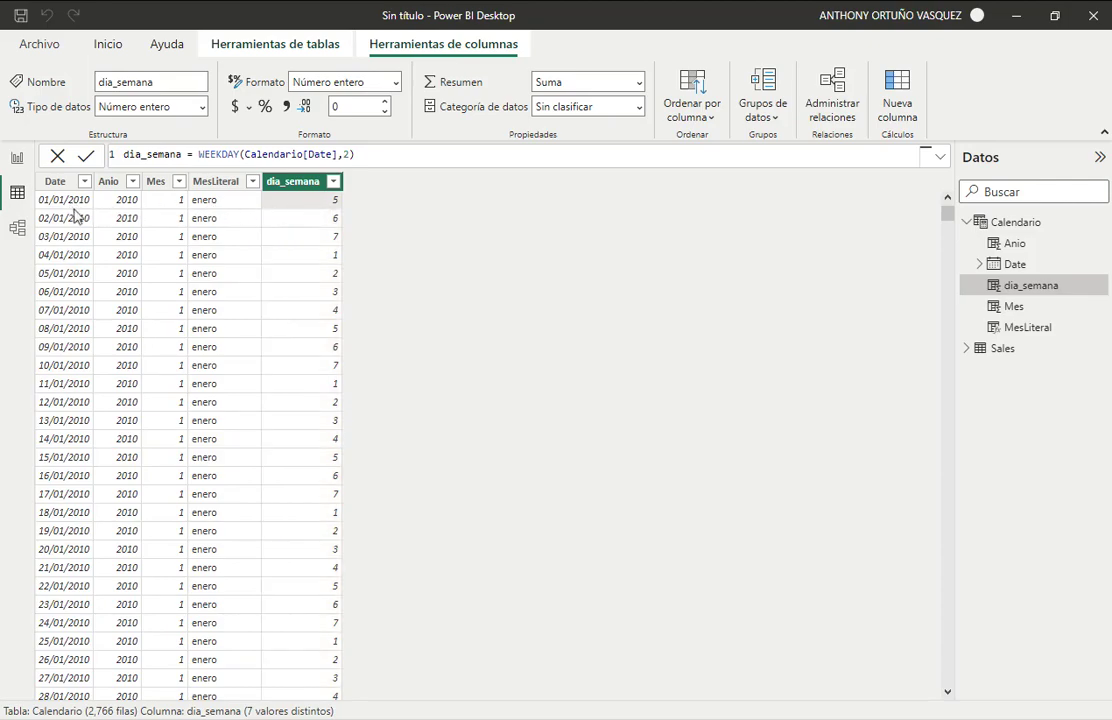
left_click(44, 203)
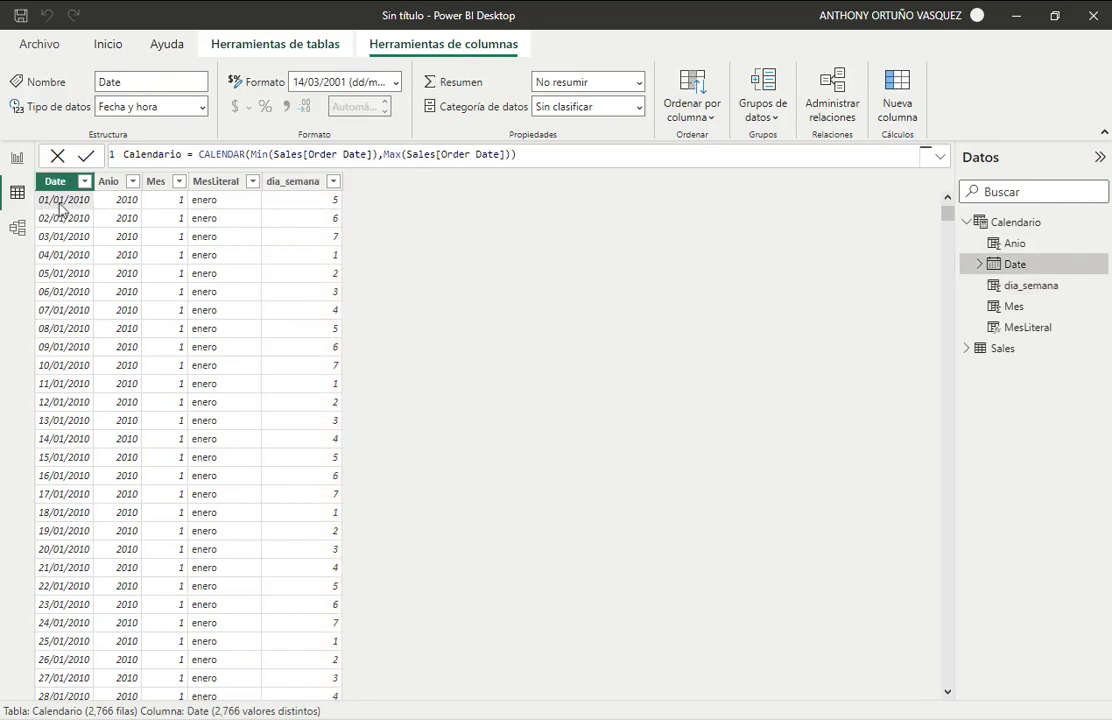
left_click(315, 211)
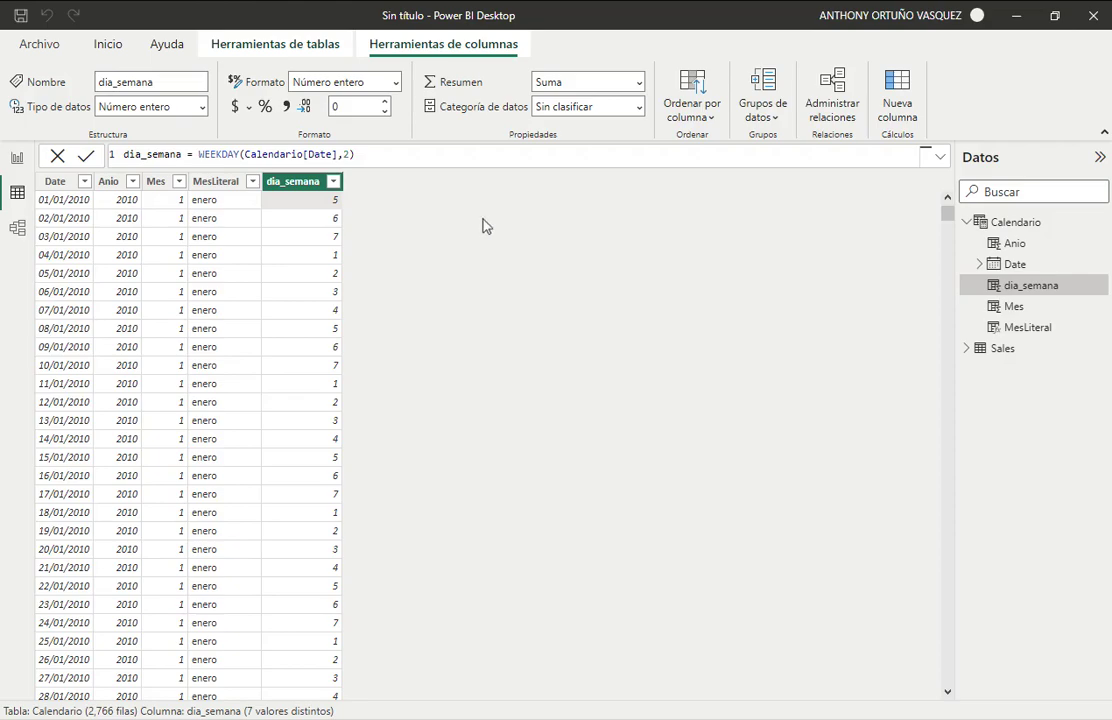
- Relate the Sales table's Order Date to Calendario's Date in the model view, then review the relationship's settings and accept them
left_click(18, 231)
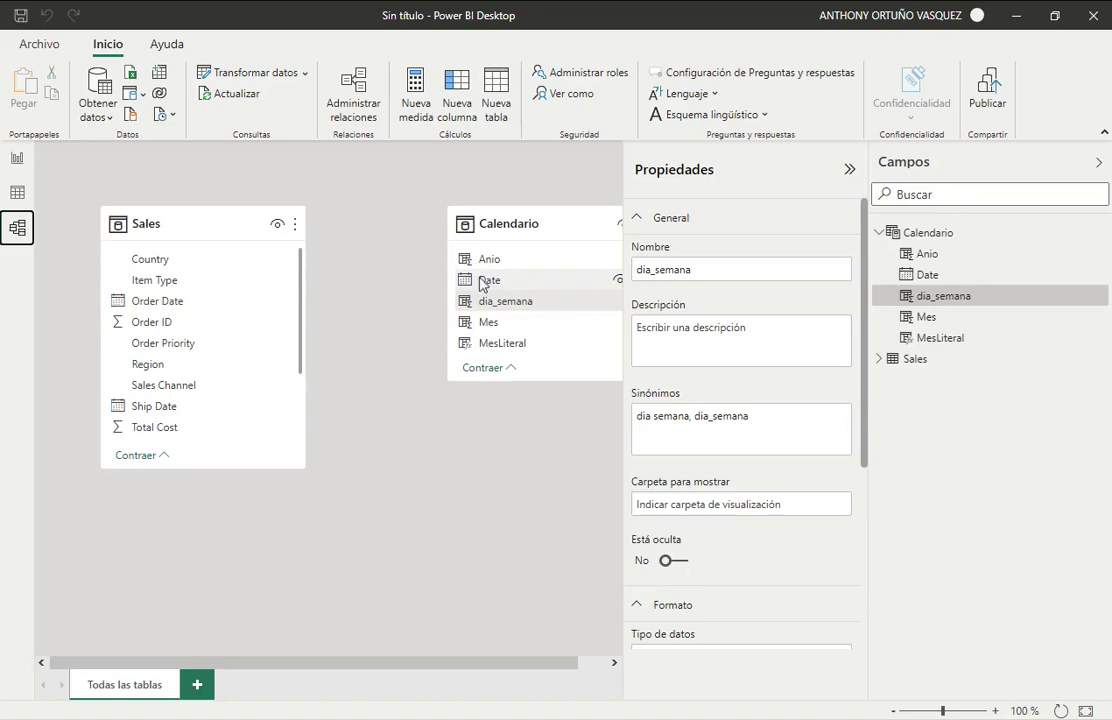
left_click_drag(175, 305, 504, 287)
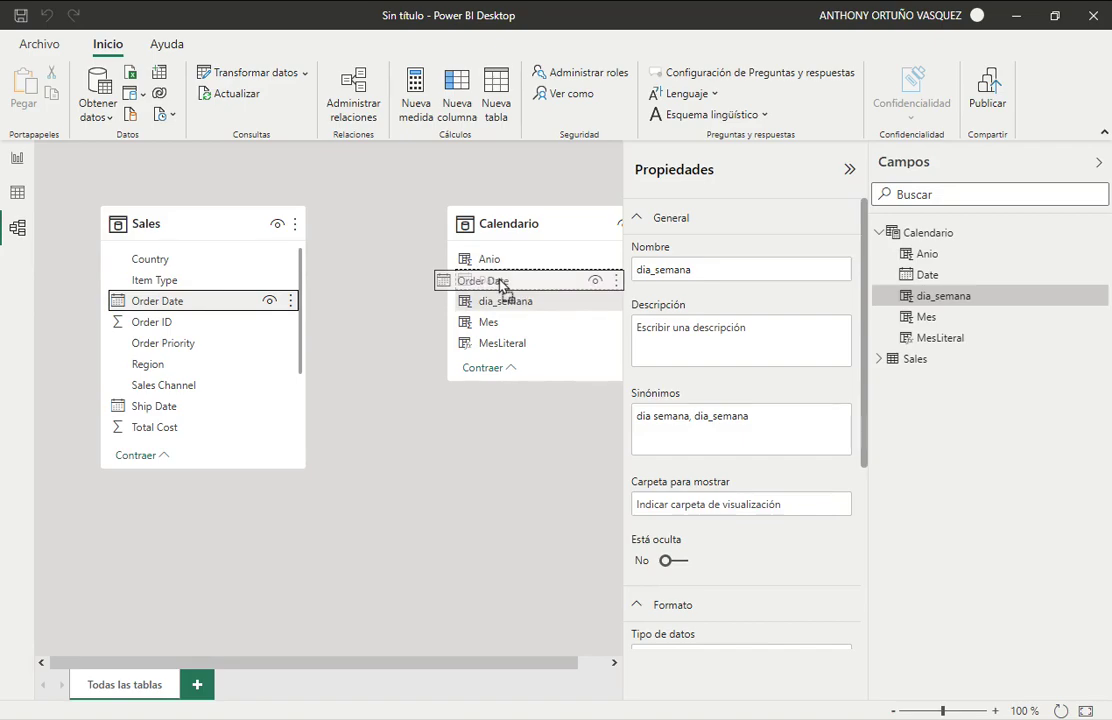
mouse_move(500, 285)
left_mouse_down()
mouse_move(412, 283)
mouse_move(519, 283)
mouse_move(513, 291)
left_mouse_up()
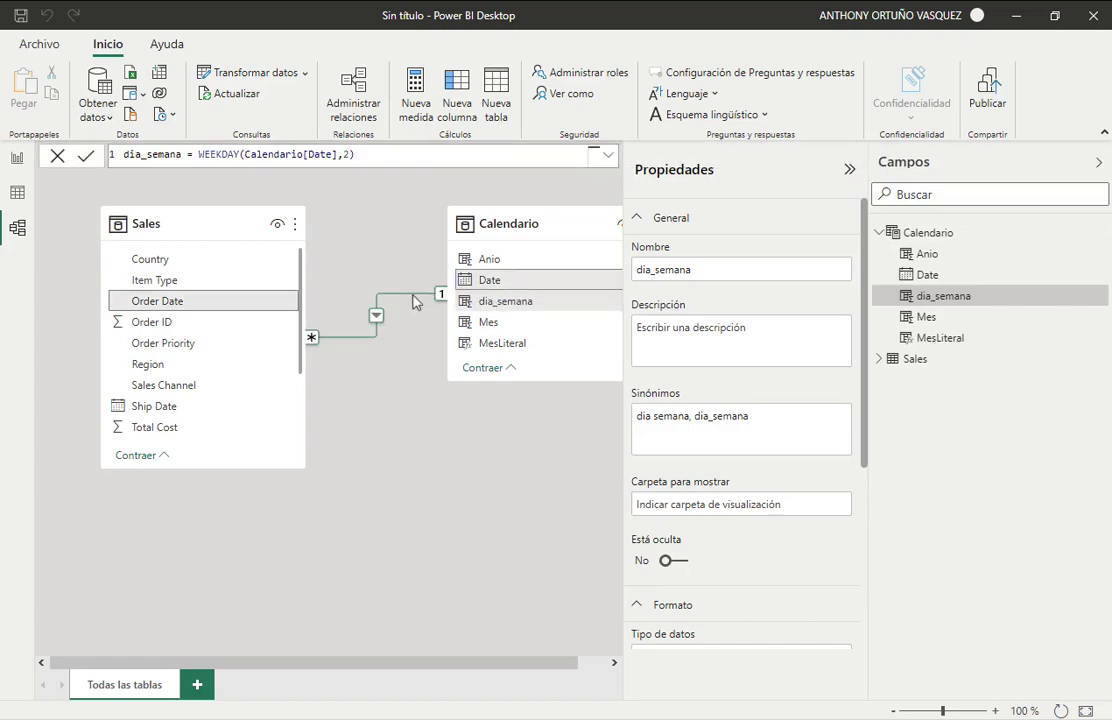
double_click(413, 295)
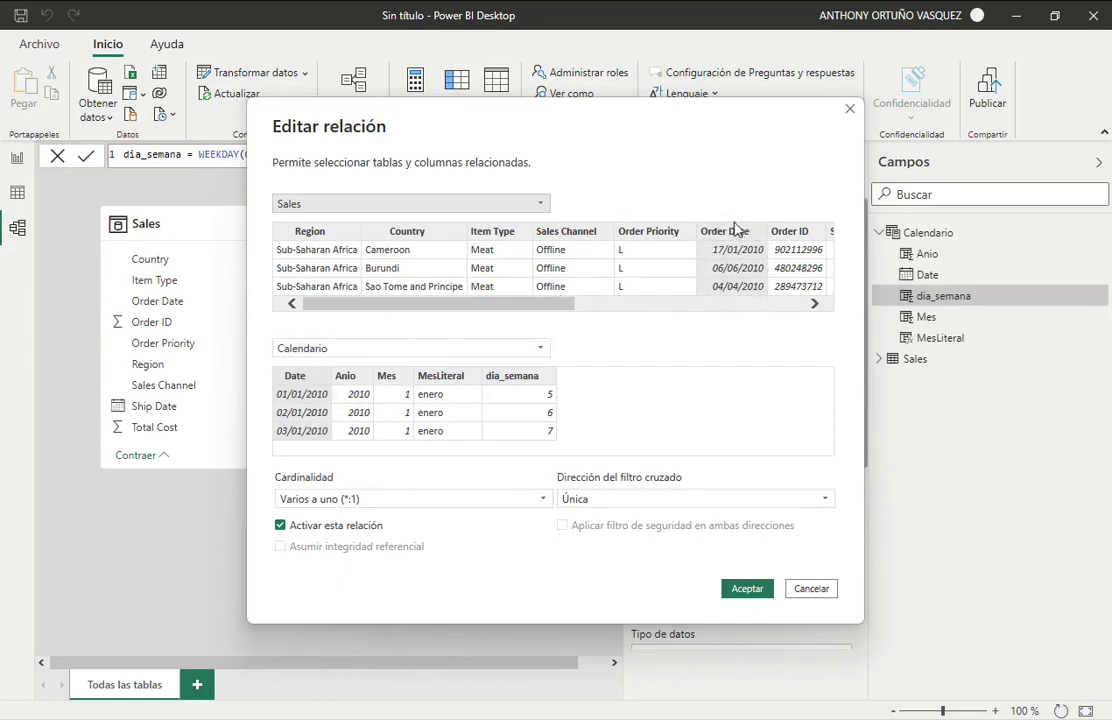
left_click(748, 589)
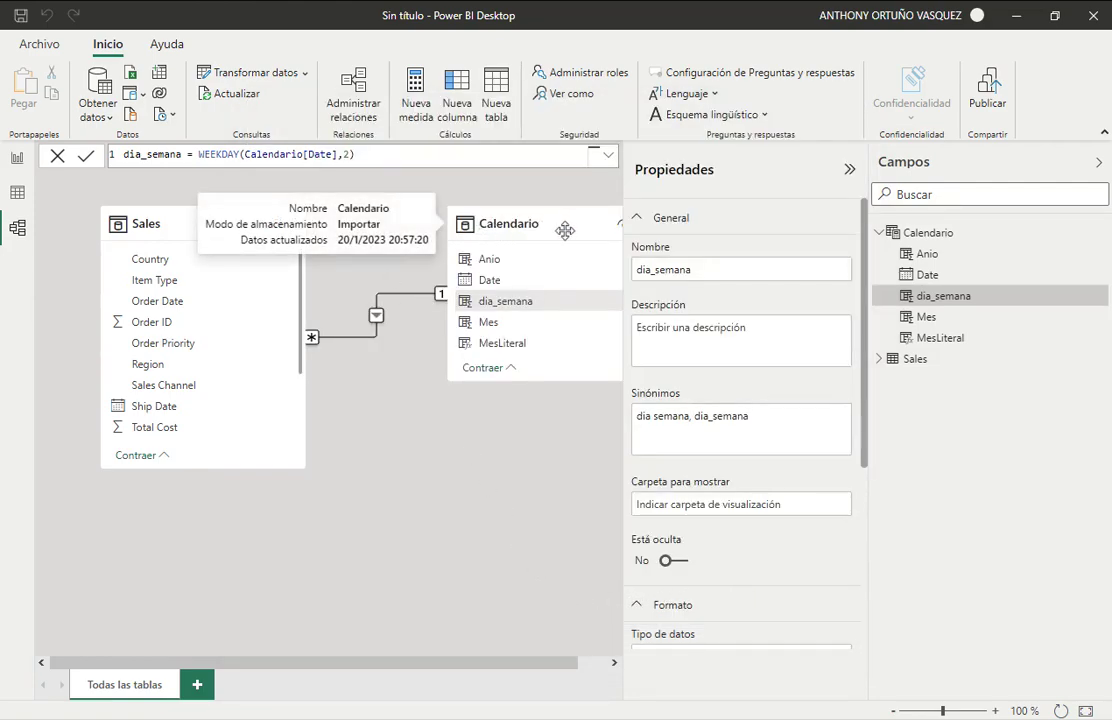
- Collapse the Calendario table's field list and switch to the report view
left_click(878, 232)
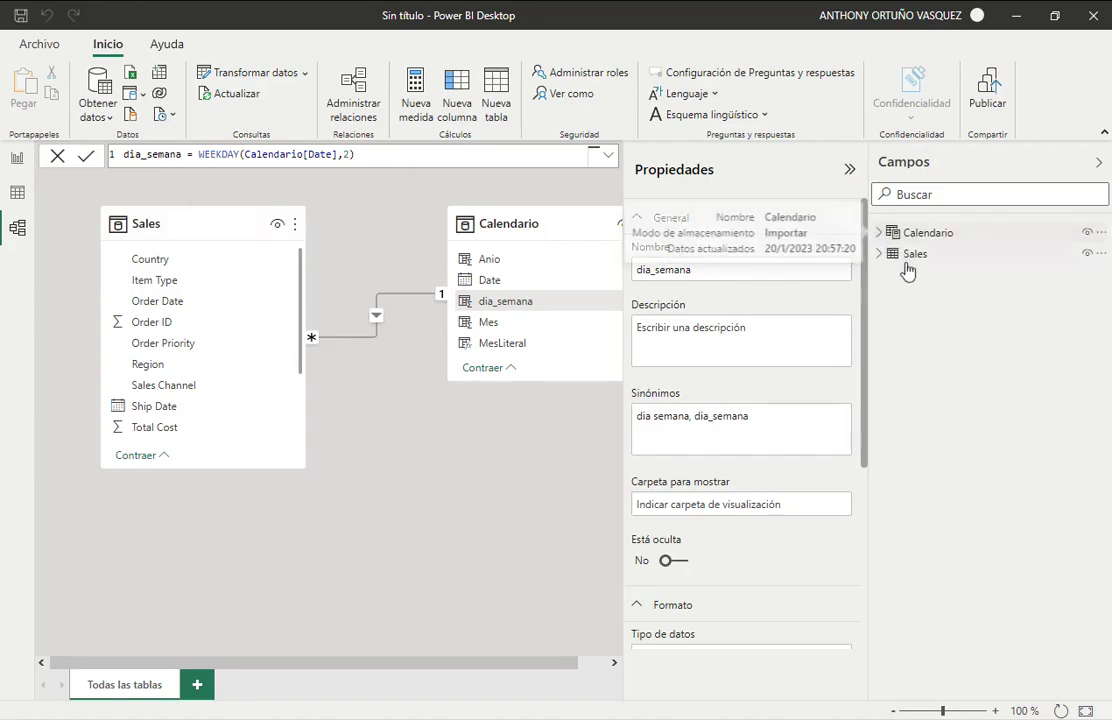
left_click(16, 161)
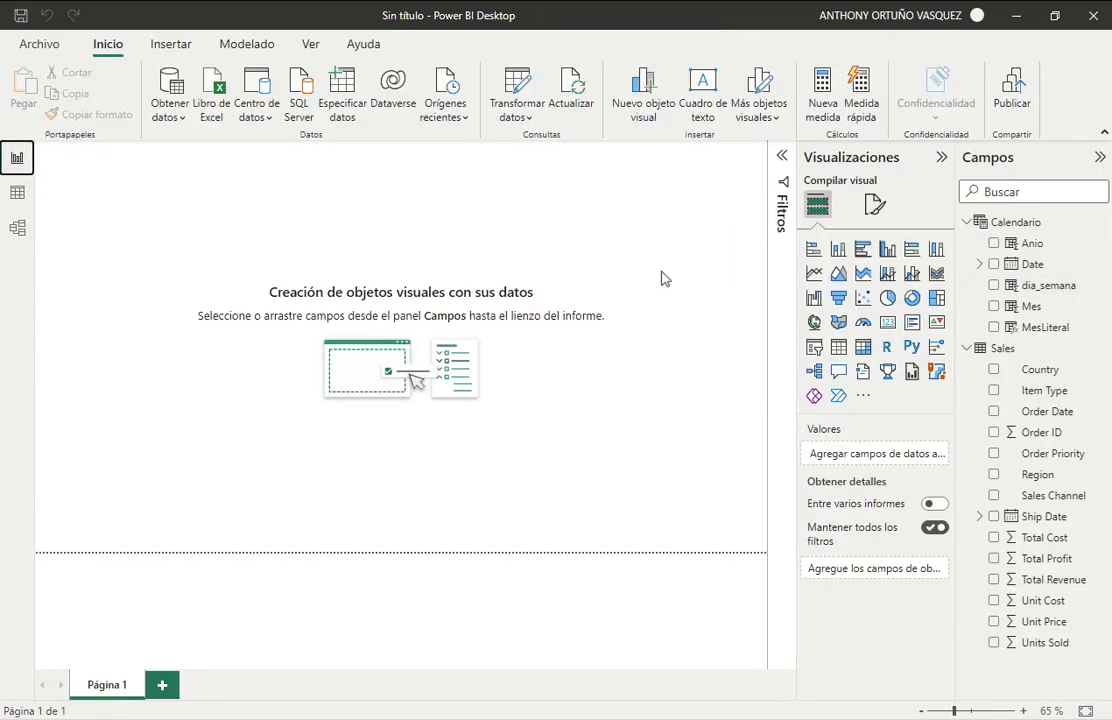